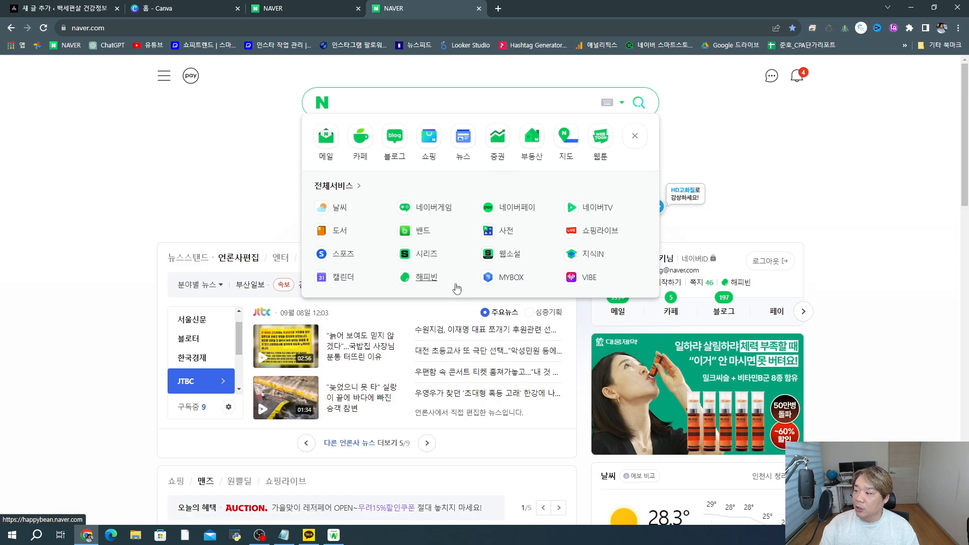
# Step: Look through Naver's full service list (전체서비스) to its end and close that page
pyautogui.click(319, 190)
pyautogui.scroll(-1, 292, 163)
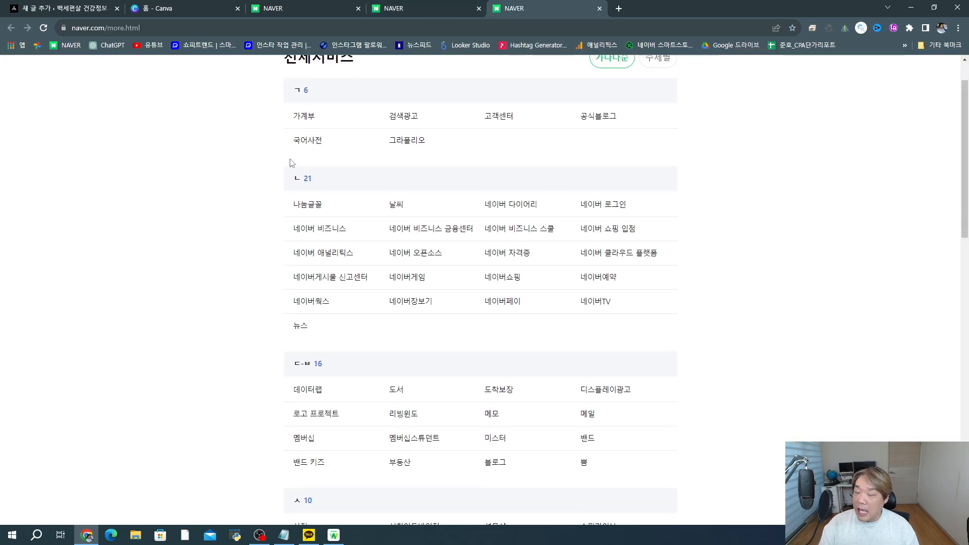
pyautogui.scroll(-12, 277, 143)
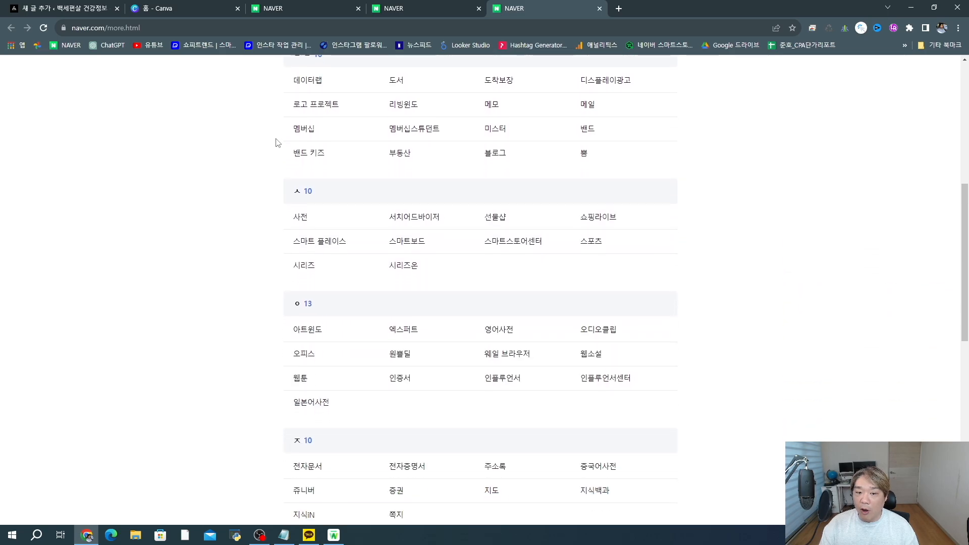
pyautogui.scroll(-5, 277, 143)
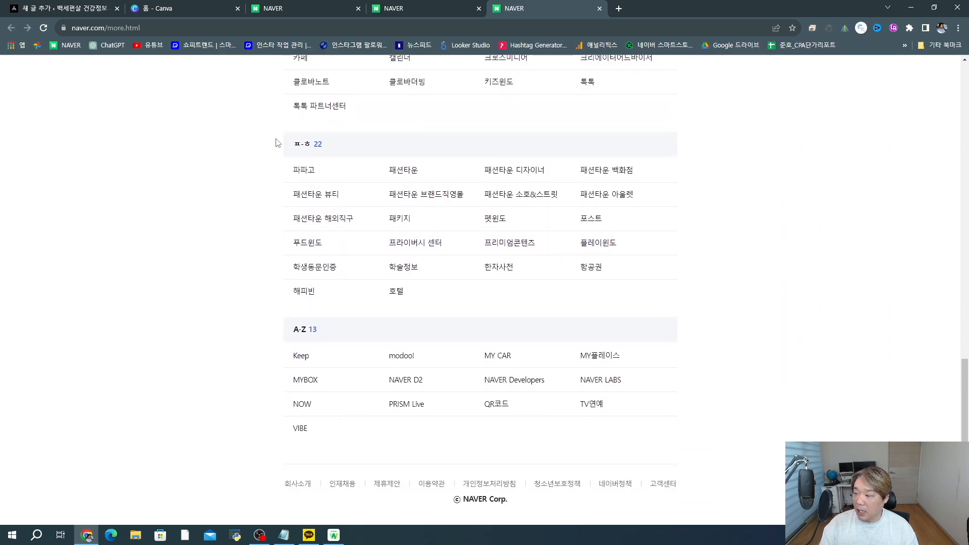
pyautogui.hotkey('ctrl', 'w')
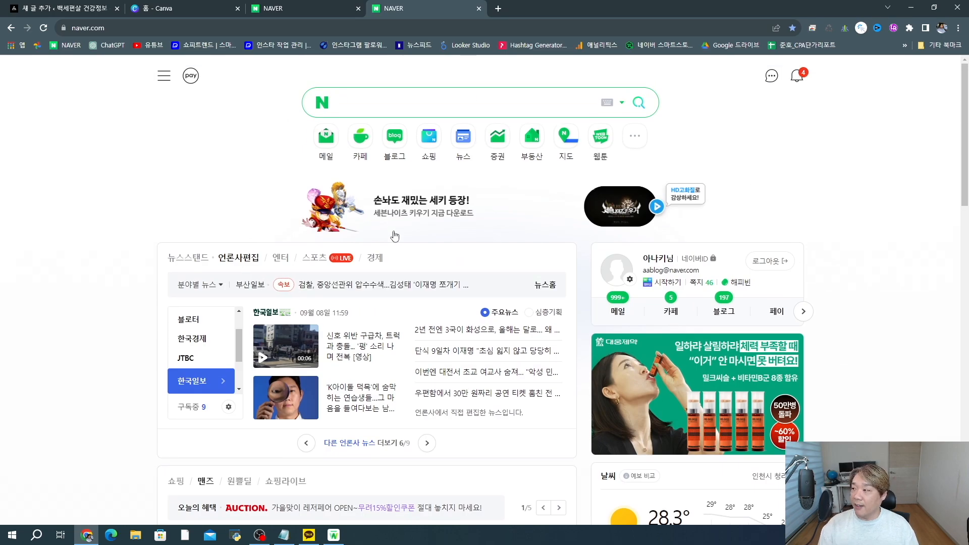
# Step: Open Naver's 증권 service and enlarge the page to 150% at the 인기 검색 종목 list
pyautogui.click(498, 154)
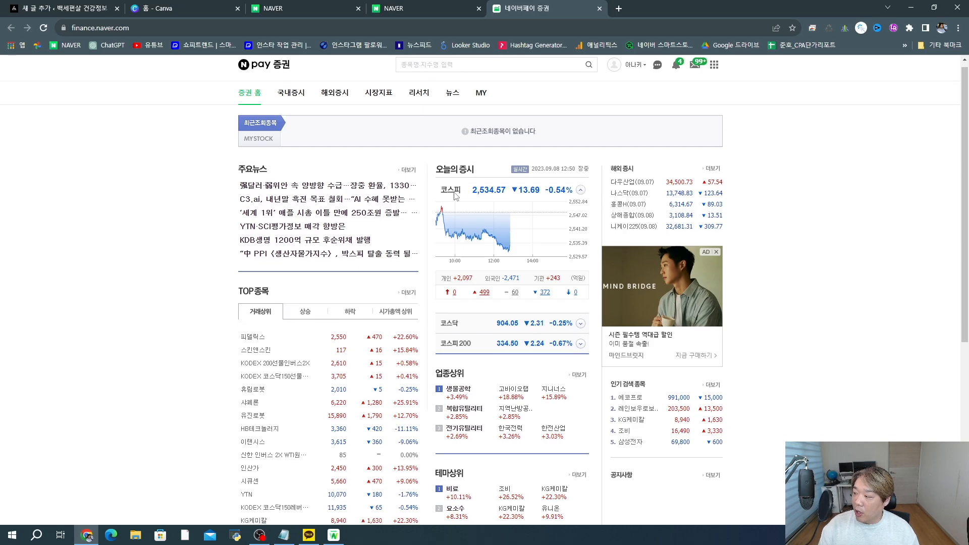
pyautogui.scroll(-3, 613, 244)
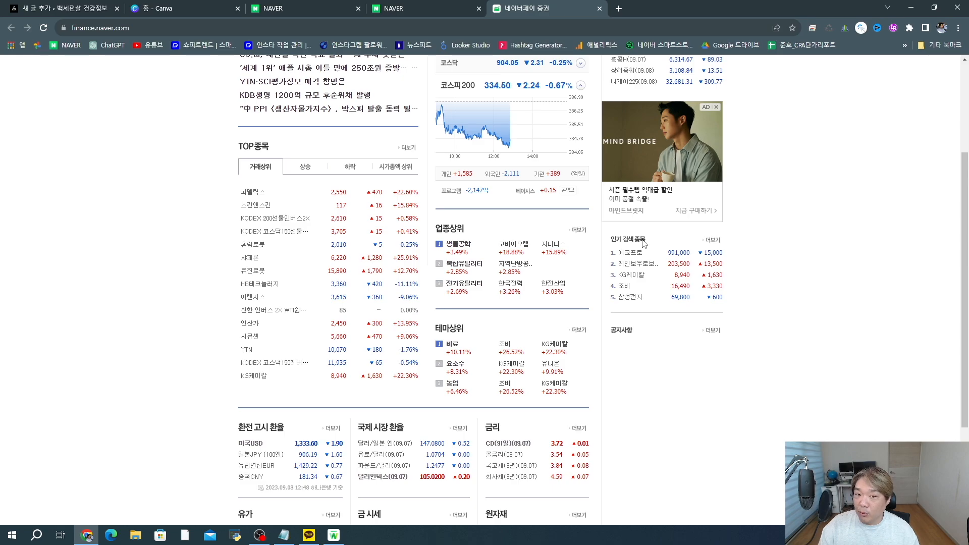
pyautogui.hotkey('ctrl', '+')
pyautogui.hotkey('ctrl', '+')
pyautogui.hotkey('ctrl', '+')
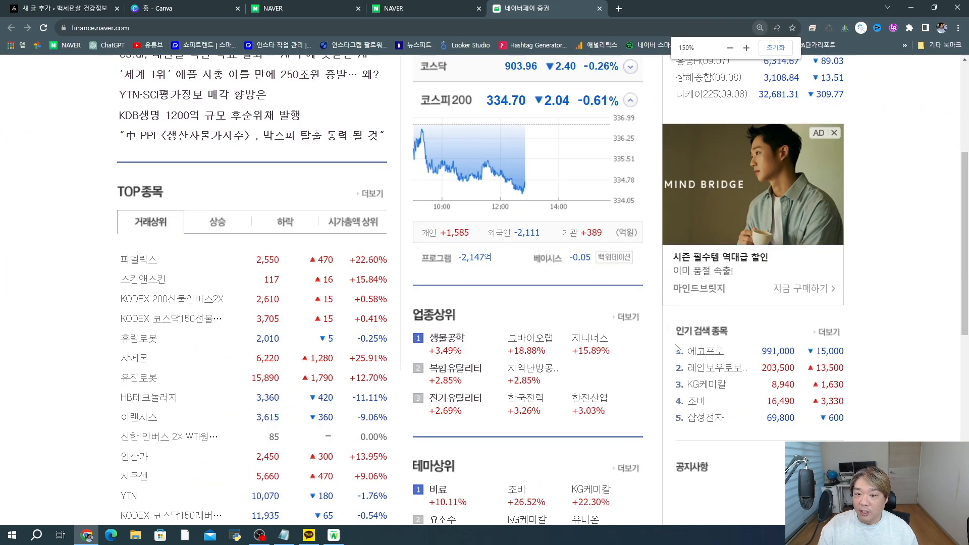
# Step: Open the 레인보우로보틱스 stock page from the popular searched stocks and highlight the company name
pyautogui.doubleClick(714, 373)
pyautogui.click(715, 376)
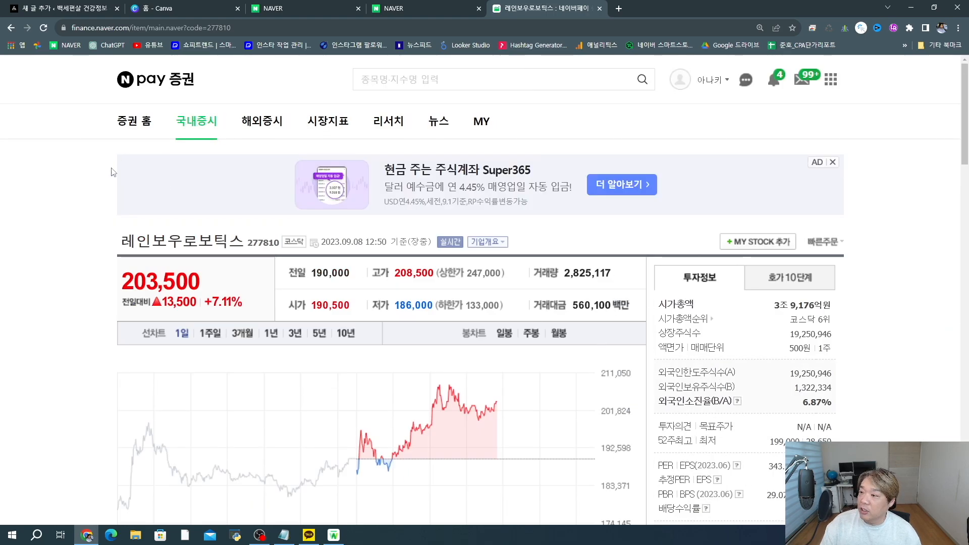
pyautogui.doubleClick(136, 239)
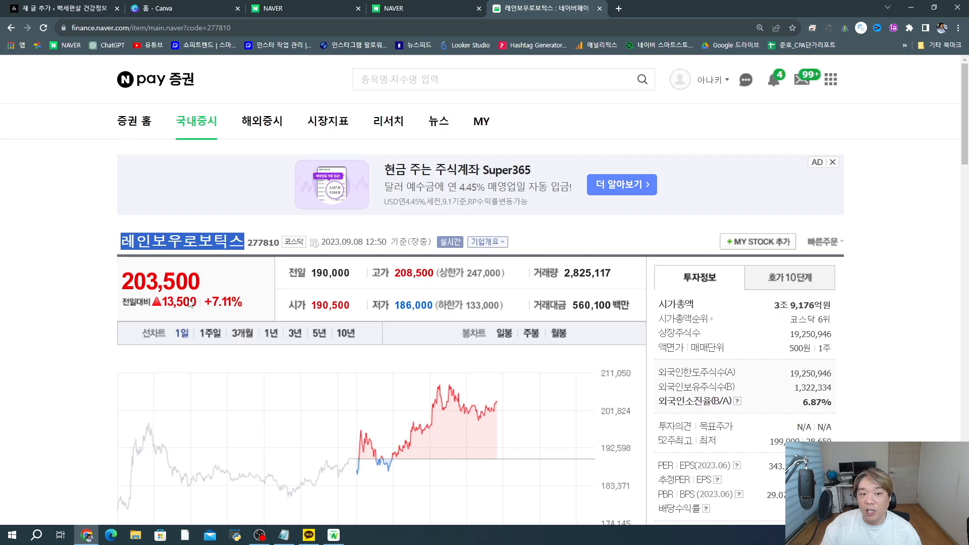
# Step: Examine the stock's price chart, investor trading trends, news and discussion summaries
pyautogui.scroll(-1, 190, 303)
pyautogui.scroll(-6, 190, 303)
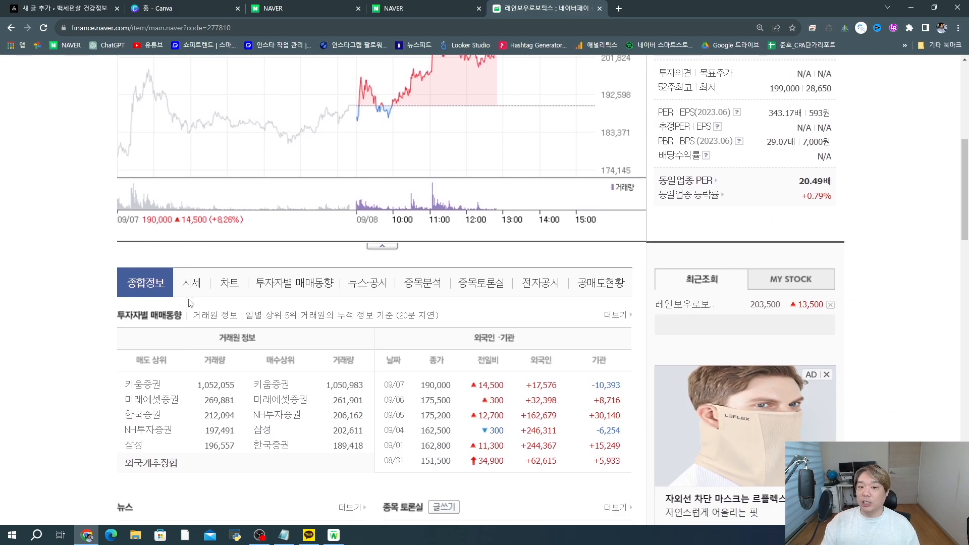
pyautogui.scroll(-3, 191, 302)
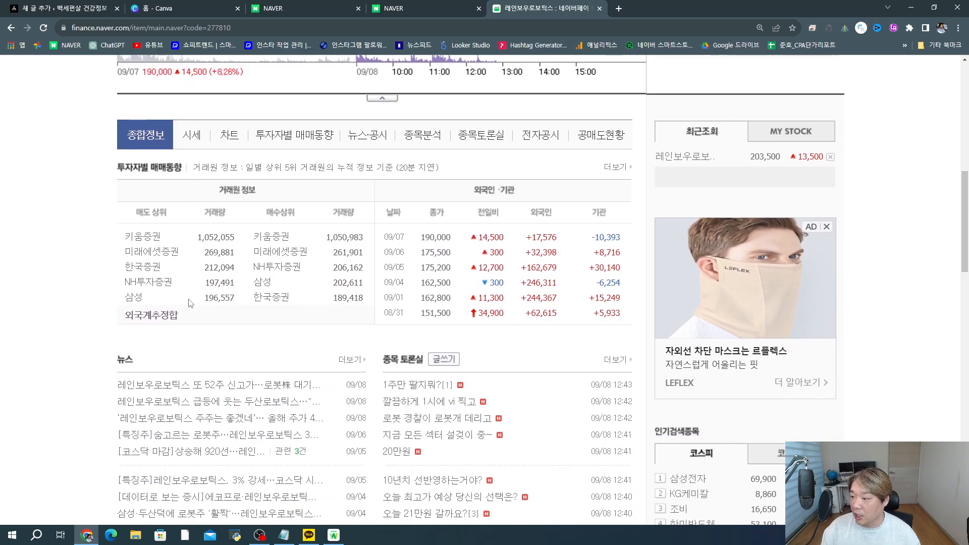
pyautogui.scroll(-1, 191, 303)
pyautogui.scroll(3, 191, 303)
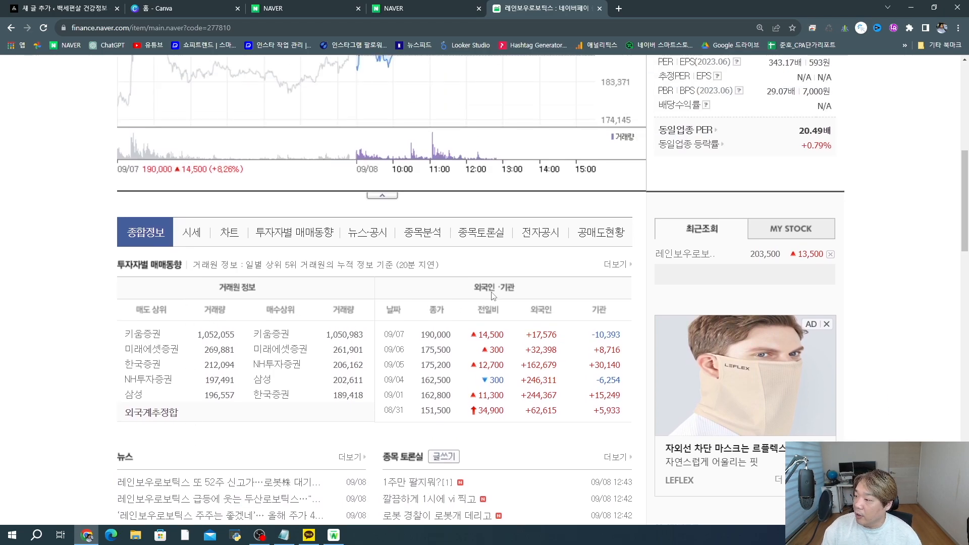
pyautogui.scroll(6, 493, 296)
pyautogui.scroll(-6, 422, 271)
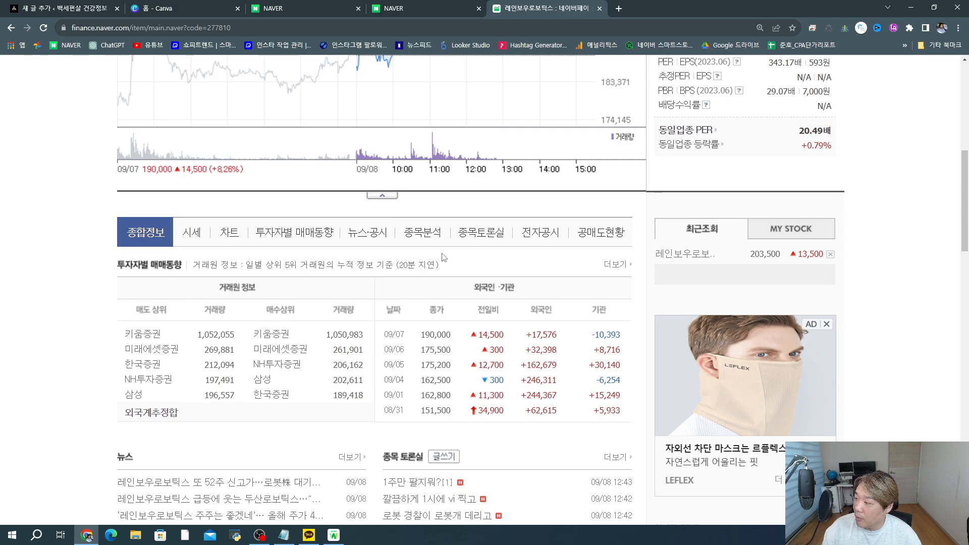
# Step: Open the stock's 종목토론실 board and read the post "레인보우로보틱스 알고 나니 보이네요.."
pyautogui.click(480, 234)
pyautogui.scroll(-5, 212, 272)
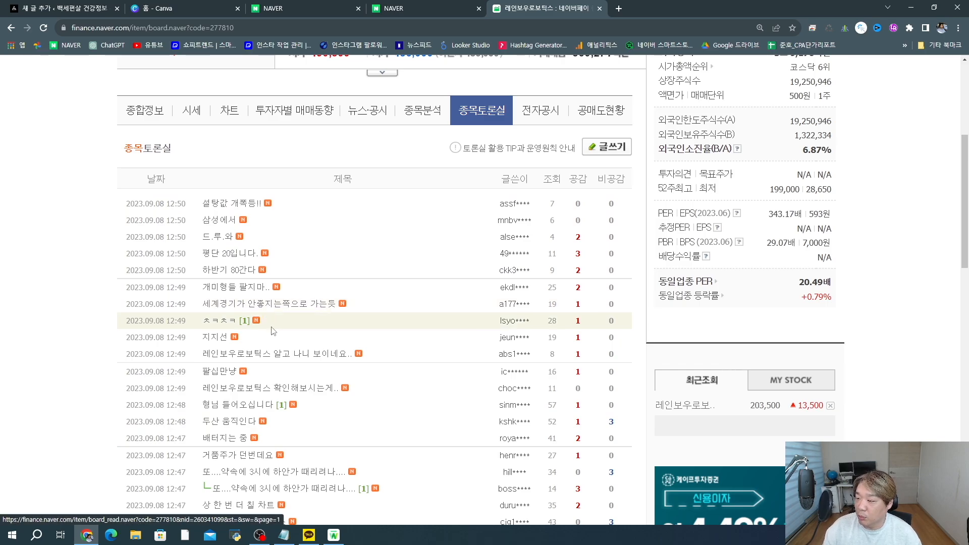
pyautogui.scroll(-1, 323, 309)
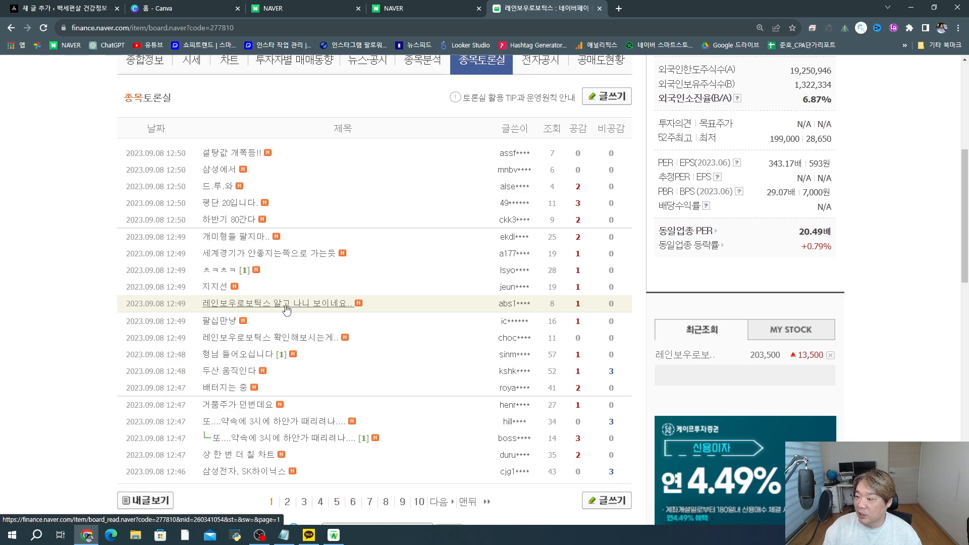
pyautogui.click(286, 306)
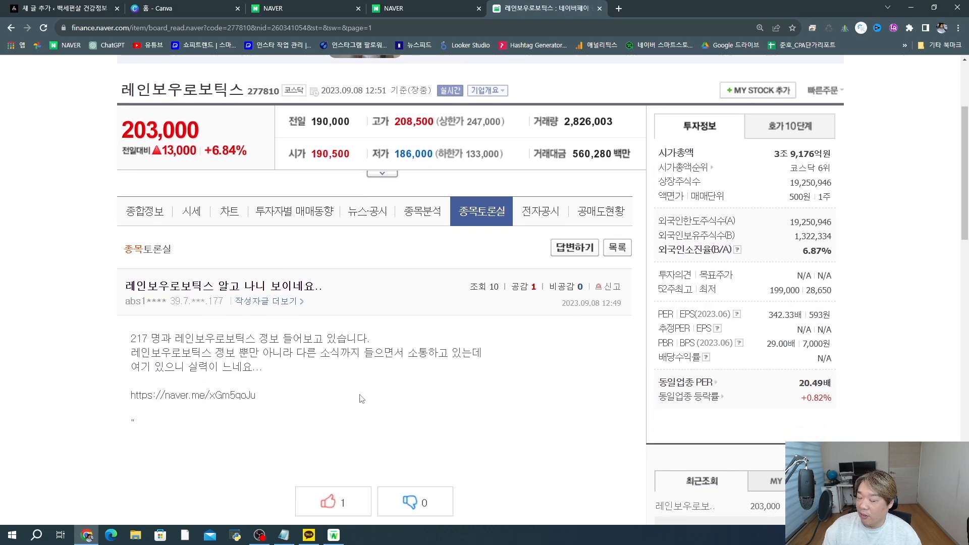
pyautogui.moveTo(361, 397); pyautogui.dragTo(195, 339)
pyautogui.click(254, 341)
# Step: Go back from the post through the discussion board and stock overview, and return to 증권 홈
pyautogui.hotkey('alt', 'Left')
pyautogui.scroll(-4, 255, 343)
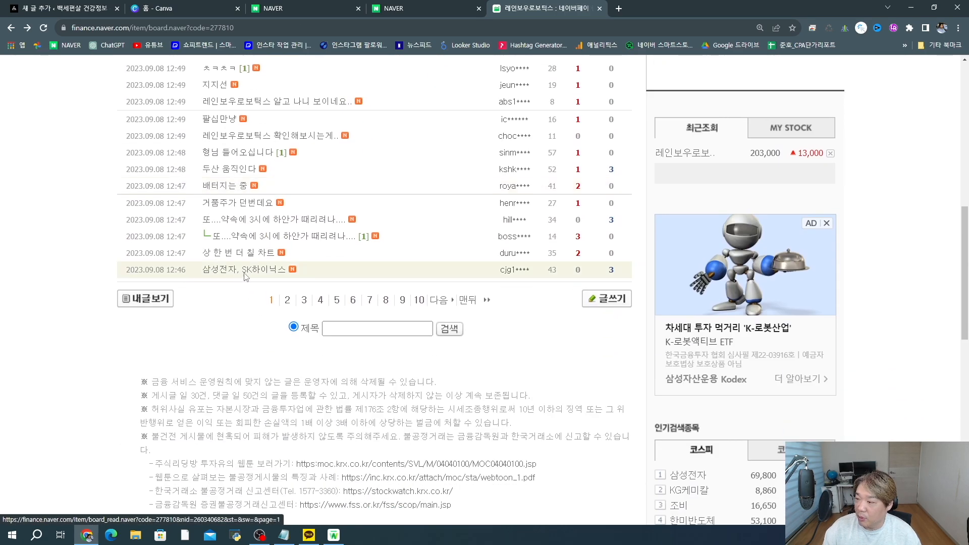
pyautogui.scroll(10, 259, 238)
pyautogui.hotkey('alt', 'Left')
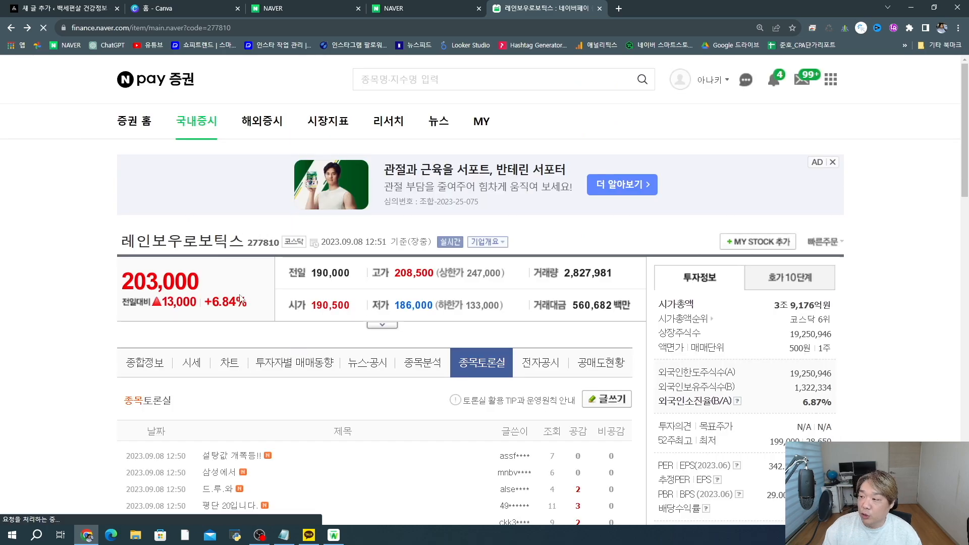
pyautogui.scroll(5, 262, 292)
pyautogui.scroll(3, 262, 291)
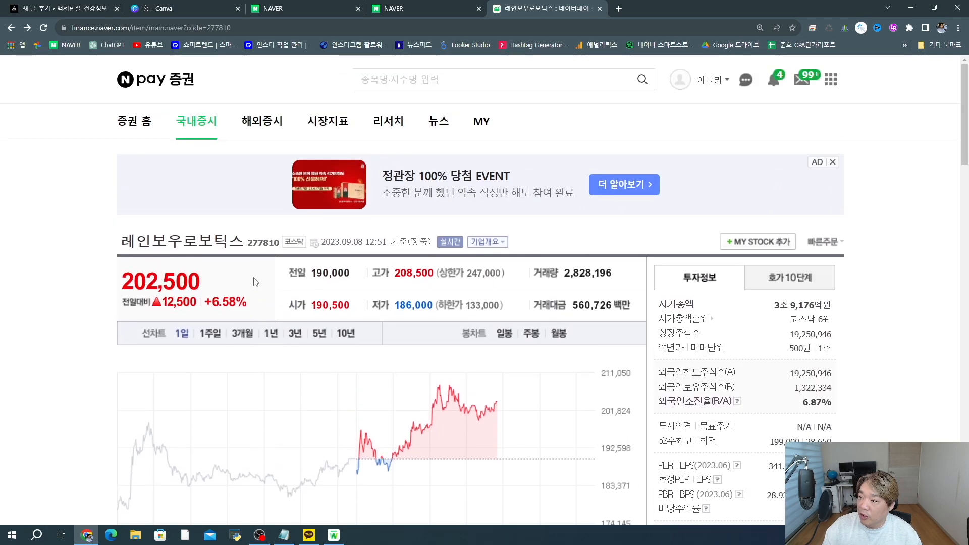
pyautogui.click(152, 122)
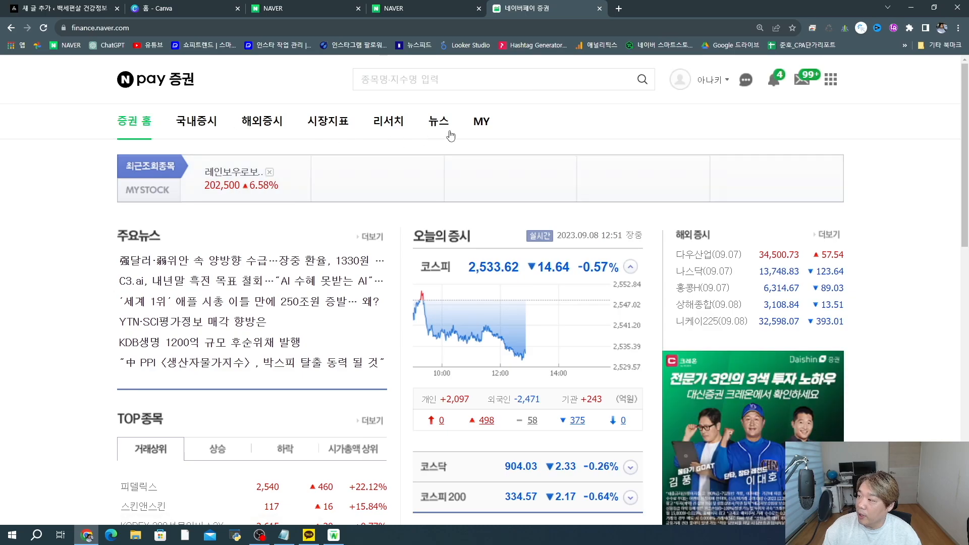
# Step: Open the full 주요뉴스 list and highlight the headline about Apple's market cap losing 250조원 in two days
pyautogui.click(372, 237)
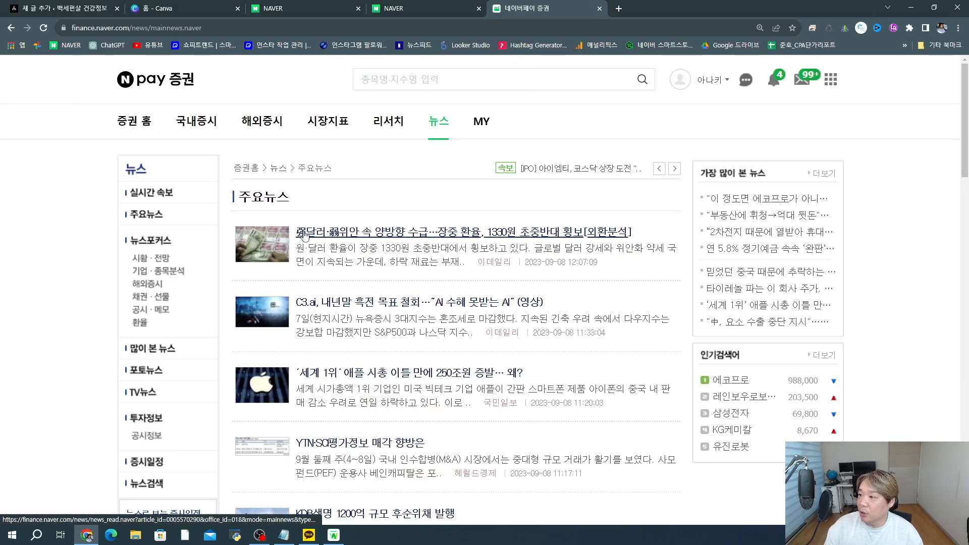
pyautogui.scroll(-1, 293, 332)
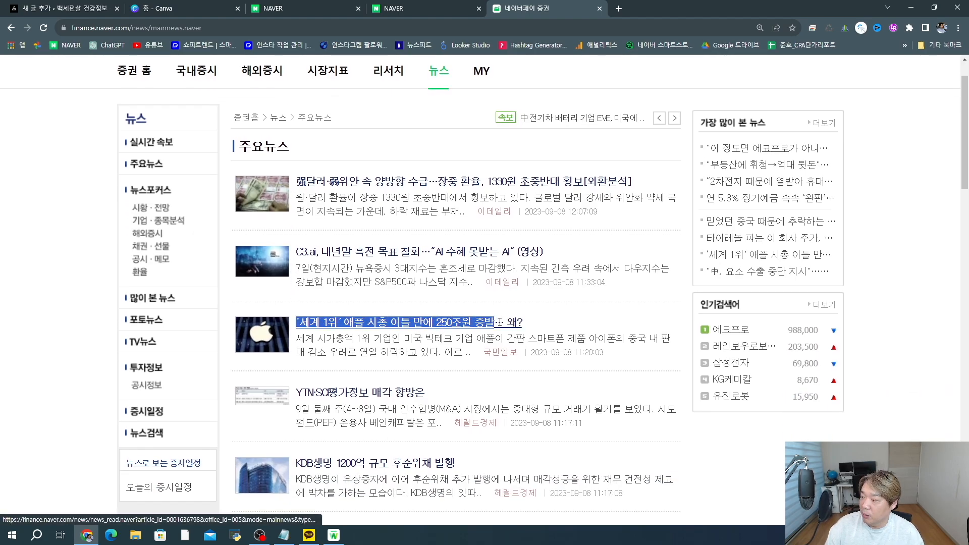
pyautogui.moveTo(499, 322); pyautogui.dragTo(525, 323)
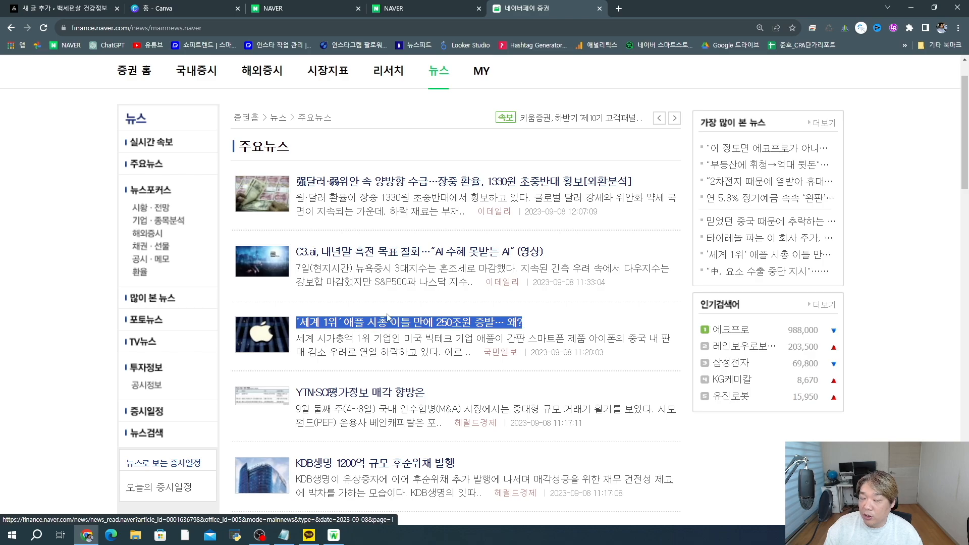
# Step: Switch to the Naver home tab and search Google there for "애플 시가총액"
pyautogui.click(453, 4)
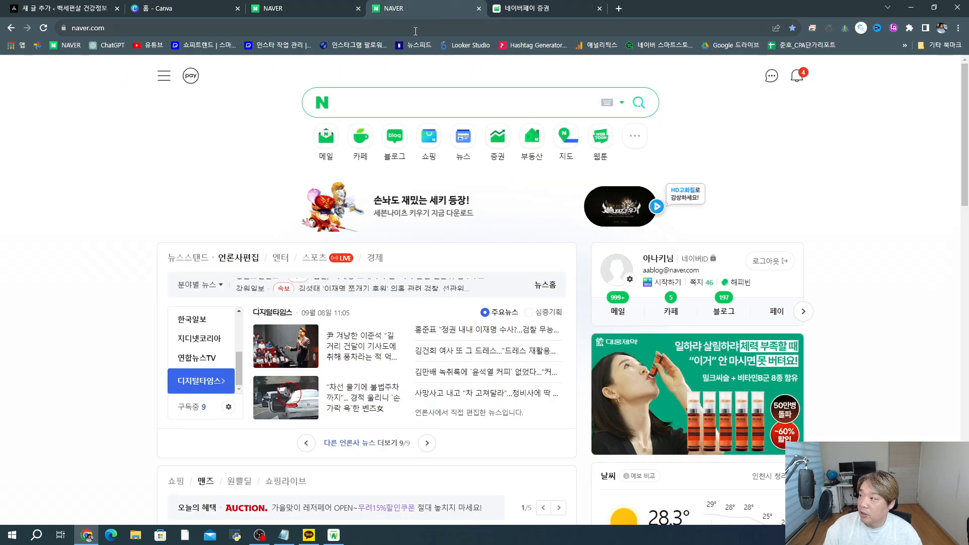
pyautogui.click(426, 28)
pyautogui.write('애프')
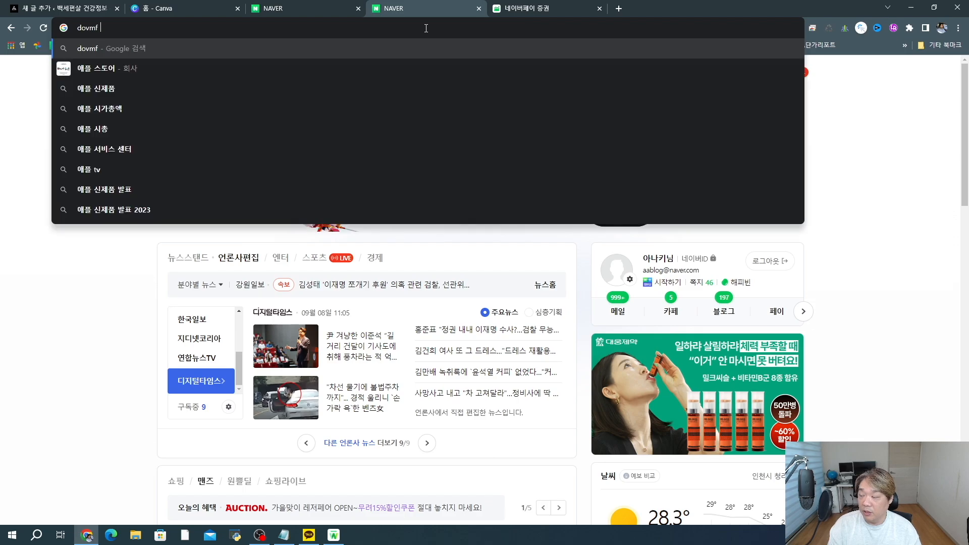
pyautogui.write('ㄹ 시가총액')
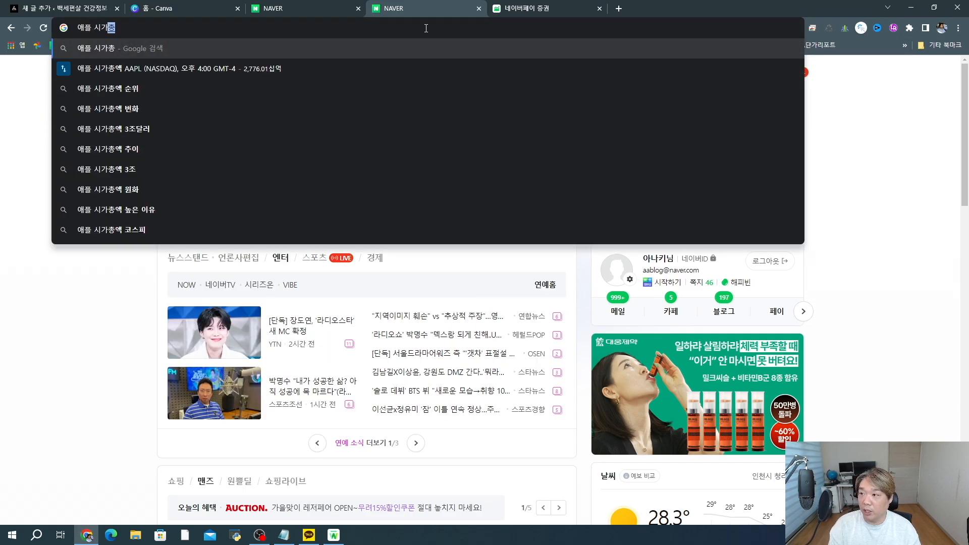
pyautogui.press('Return')
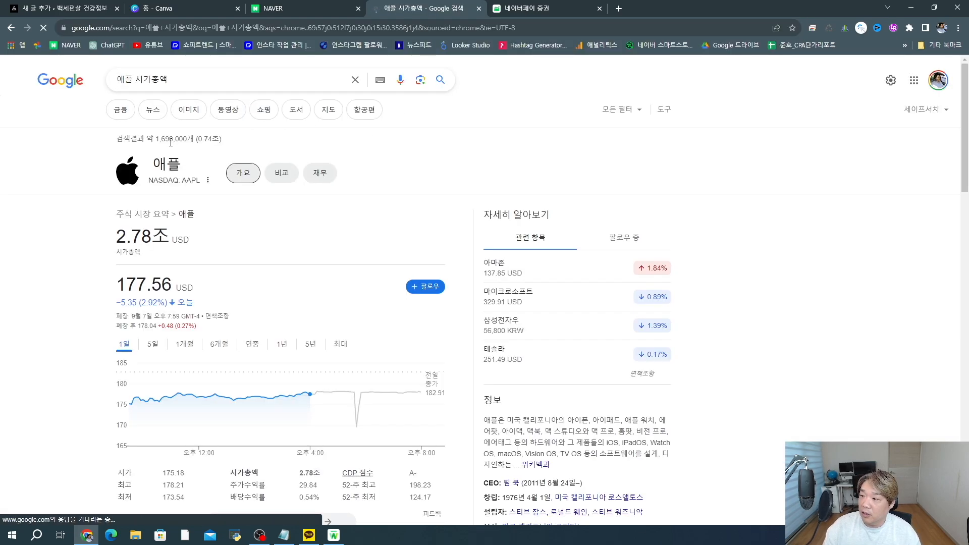
# Step: Refine the Google search to "애플 시가총액 증발"
pyautogui.click(210, 76)
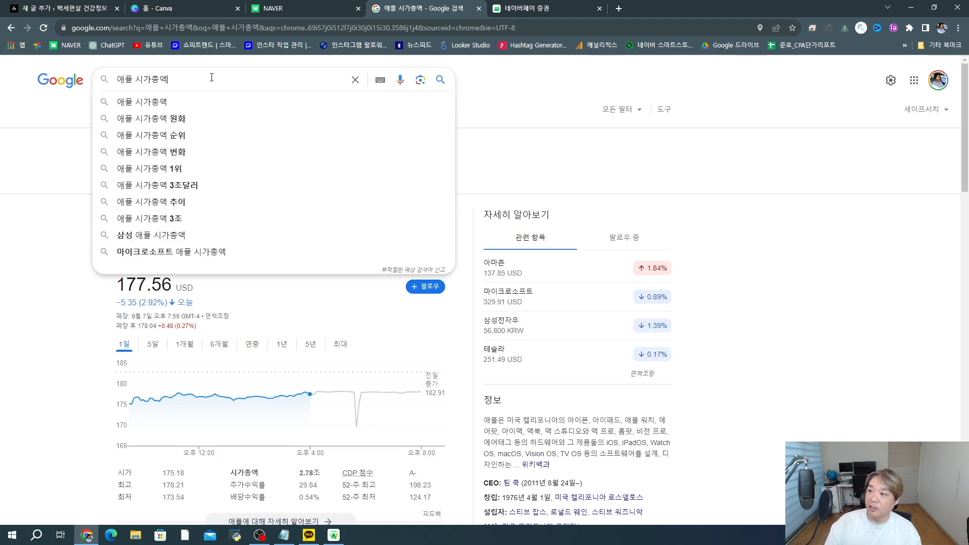
pyautogui.write('증발')
pyautogui.press('Return')
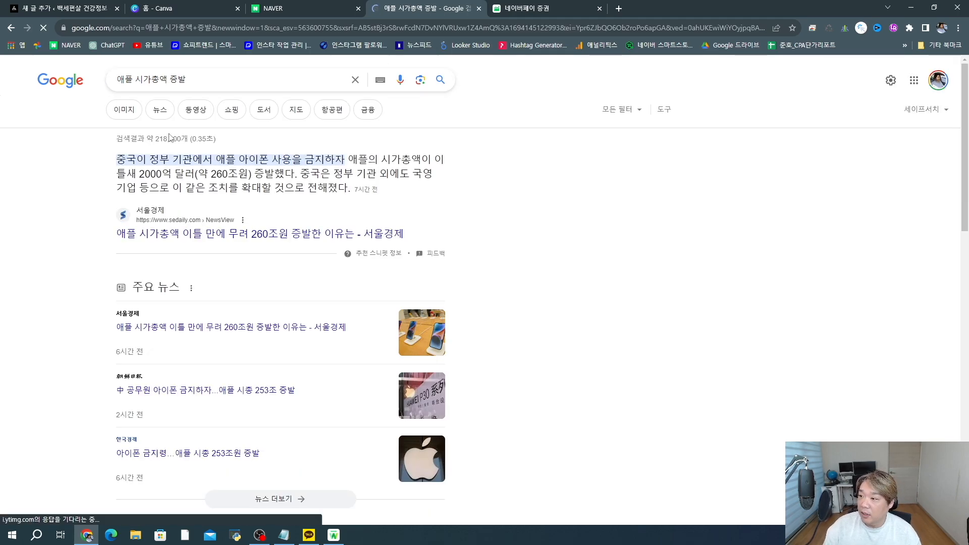
# Step: Examine the search results on Apple's market cap loss down to the page's end, highlighting the 서울경제 headlines
pyautogui.moveTo(117, 327); pyautogui.dragTo(337, 341)
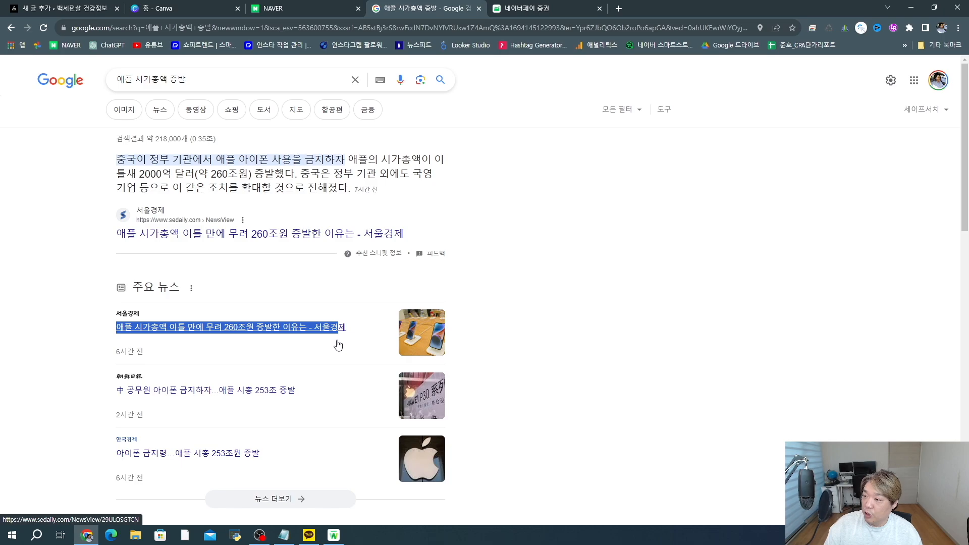
pyautogui.scroll(-6, 338, 341)
pyautogui.scroll(6, 339, 345)
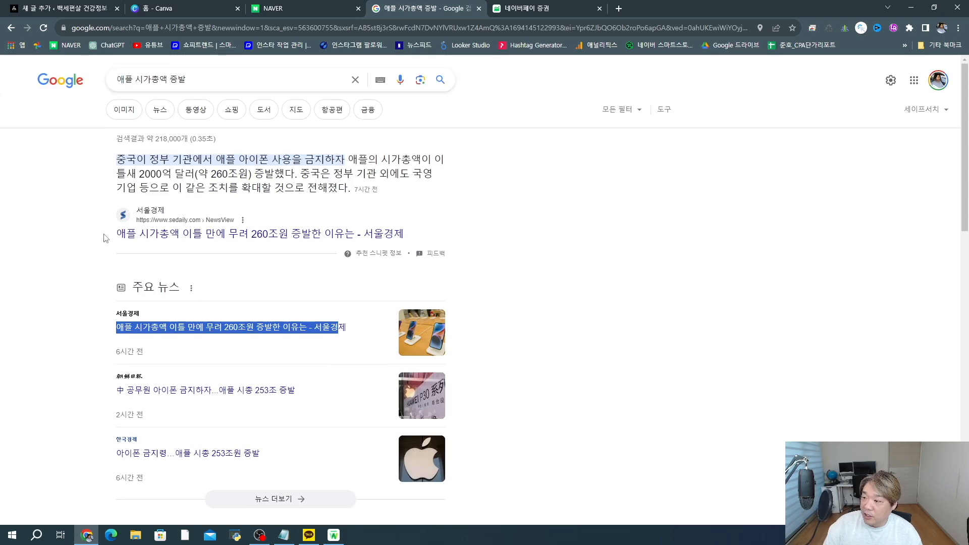
pyautogui.moveTo(107, 237); pyautogui.dragTo(329, 247)
pyautogui.scroll(-10, 333, 223)
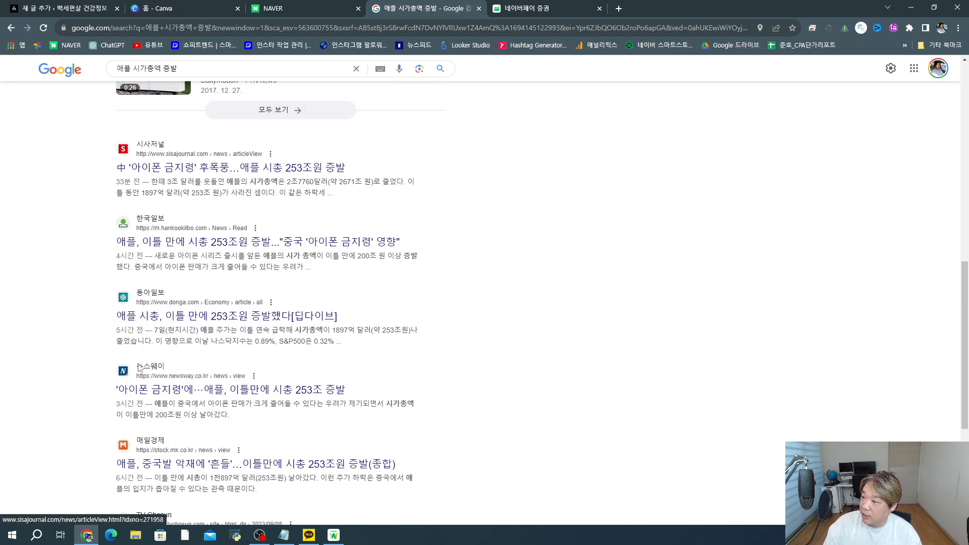
pyautogui.scroll(-5, 331, 281)
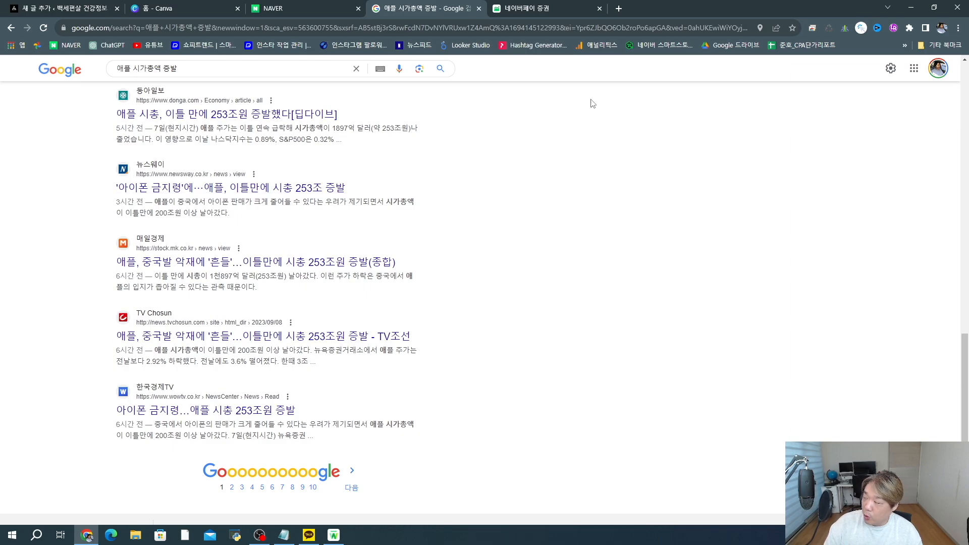
# Step: Return to the Naver 증권 주요뉴스 tab and browse further down the headlines for other stock topics
pyautogui.click(548, 9)
pyautogui.scroll(-2, 511, 295)
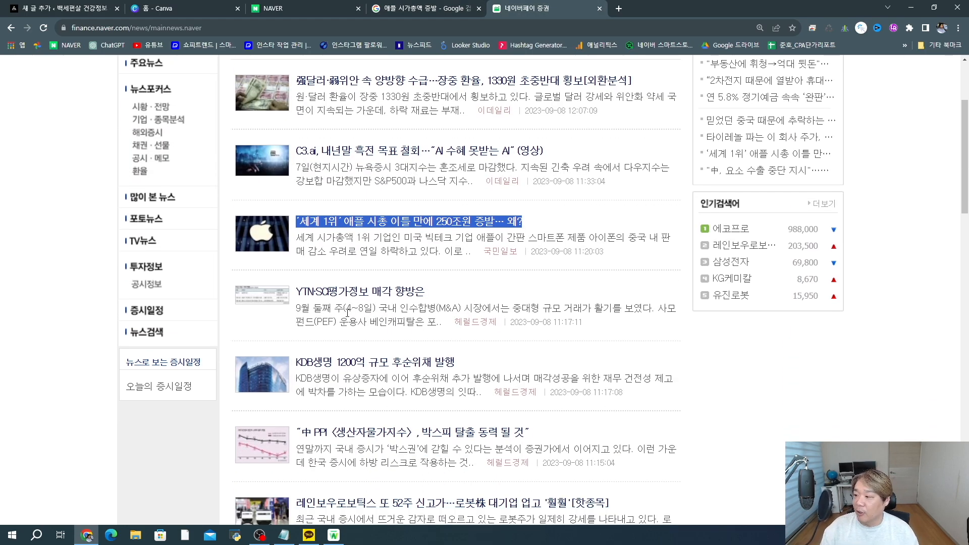
pyautogui.scroll(-1, 347, 312)
pyautogui.scroll(-5, 284, 205)
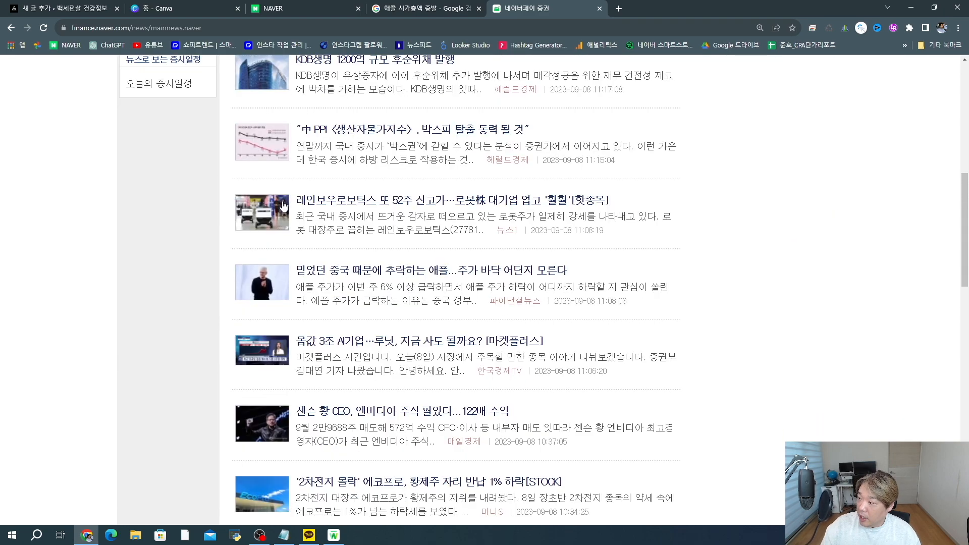
# Step: Highlight the 레인보우로보틱스 headline and browse the remaining 주요뉴스 headlines for further stock topics
pyautogui.moveTo(291, 194); pyautogui.dragTo(619, 201)
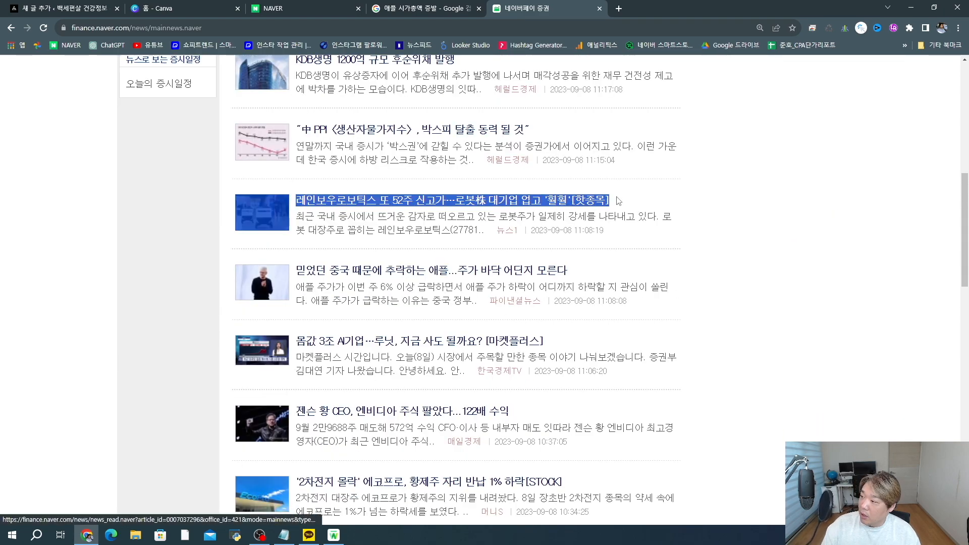
pyautogui.click(754, 275)
pyautogui.scroll(-13, 367, 302)
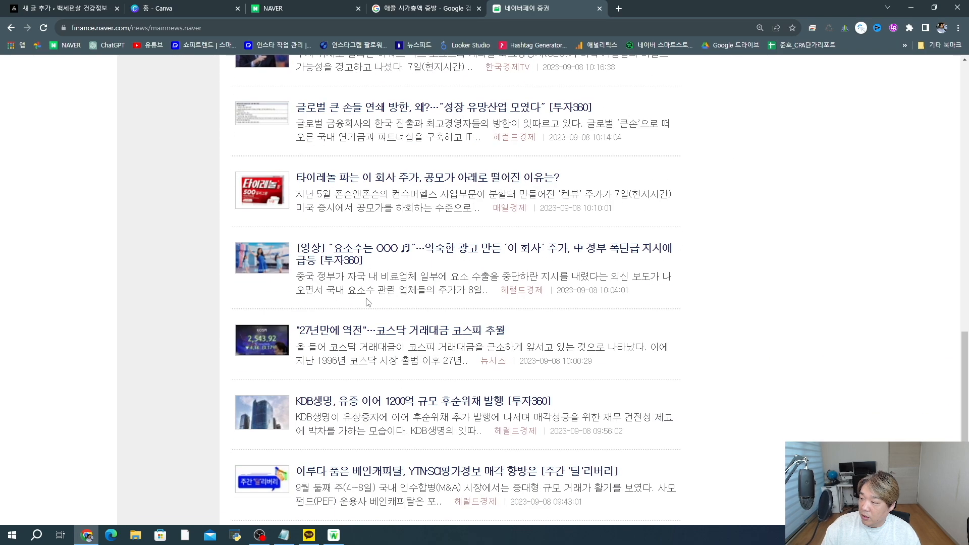
pyautogui.scroll(-7, 367, 302)
pyautogui.scroll(9, 368, 303)
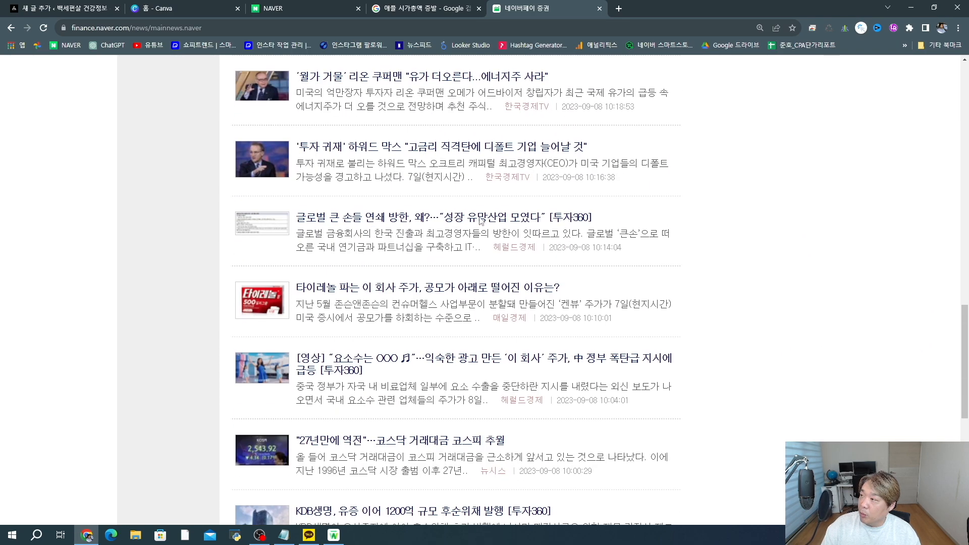
# Step: Close the Google results and 증권 tabs, and open Naver's 부동산 service from the Naver home page
pyautogui.click(478, 9)
pyautogui.click(479, 9)
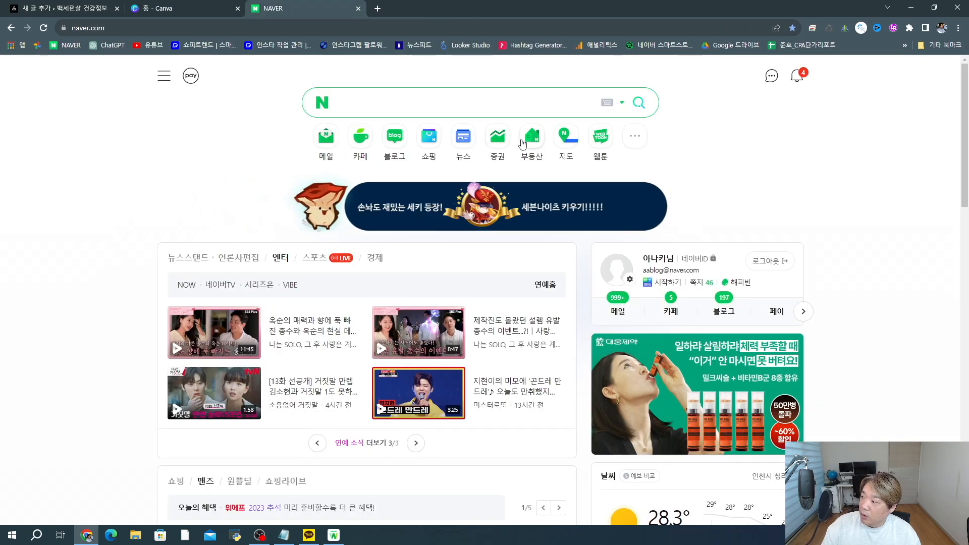
pyautogui.click(526, 146)
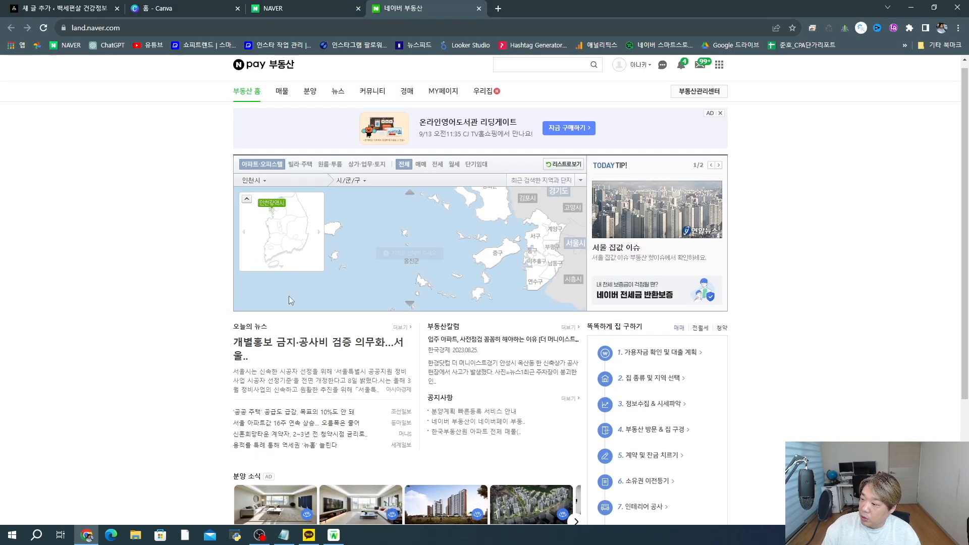
# Step: Look over the 부동산 home page, highlighting the lead headline under 오늘의 뉴스
pyautogui.scroll(-1, 288, 296)
pyautogui.moveTo(213, 242); pyautogui.dragTo(334, 262)
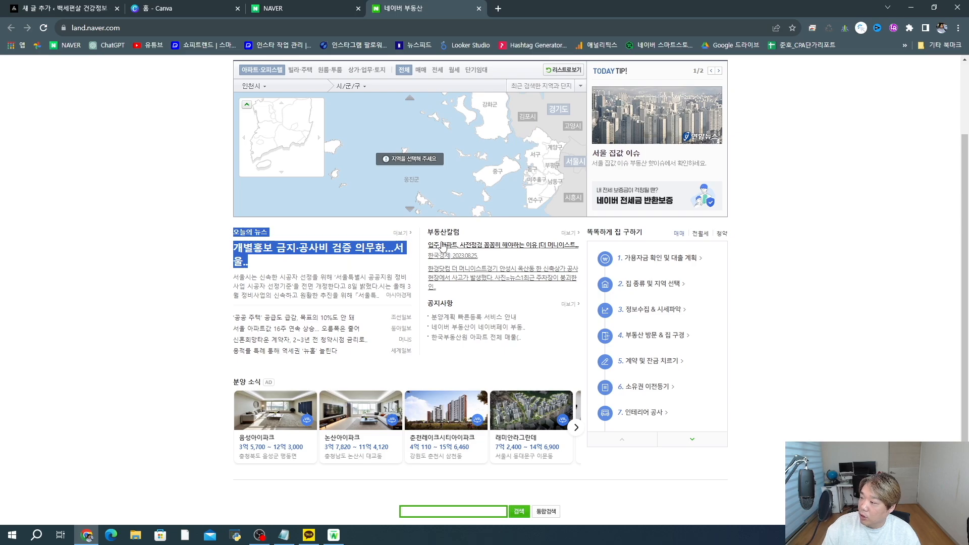
pyautogui.scroll(-1, 476, 363)
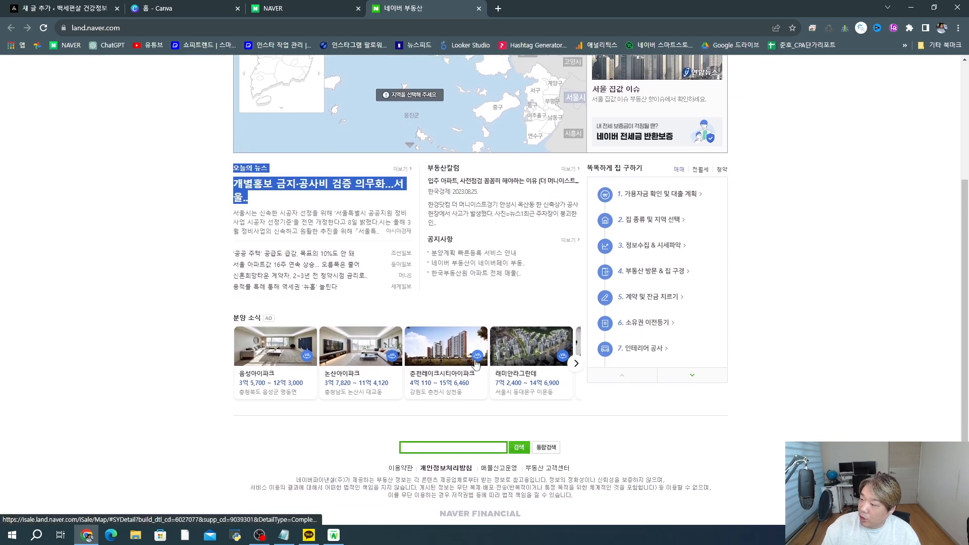
pyautogui.scroll(3, 477, 363)
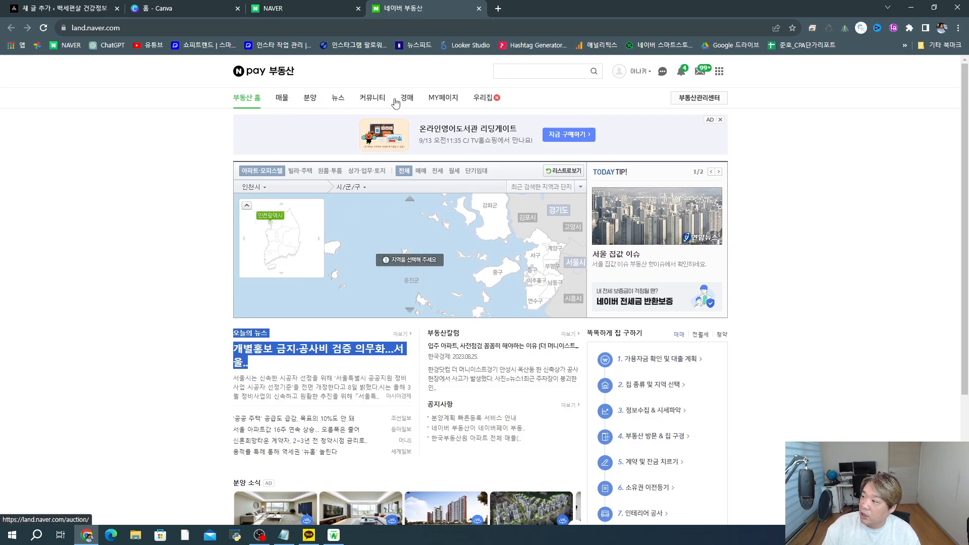
# Step: Open the 경매 section and look over its auction listings and news
pyautogui.click(398, 102)
pyautogui.scroll(-1, 434, 225)
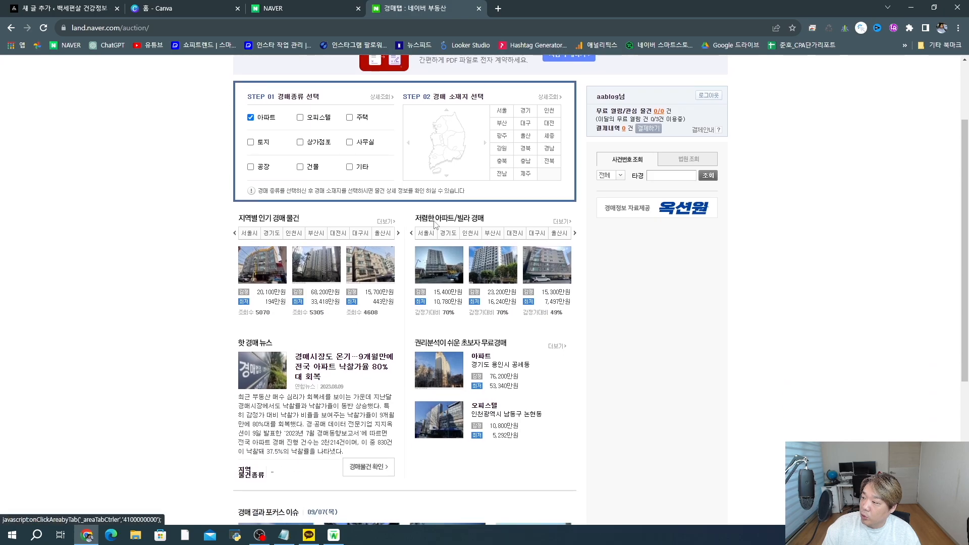
pyautogui.scroll(1, 434, 225)
# Step: Open the 지금,우리동네는 board in the 커뮤니티 section and highlight the "홍천군 홍천읍 삼마치리 전원주택지 급매물" post
pyautogui.click(372, 101)
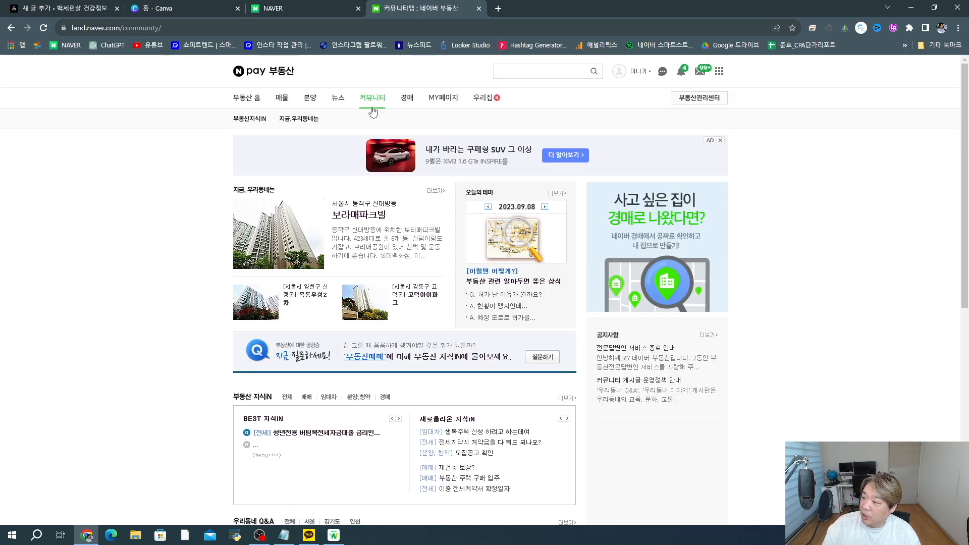
pyautogui.scroll(-8, 369, 202)
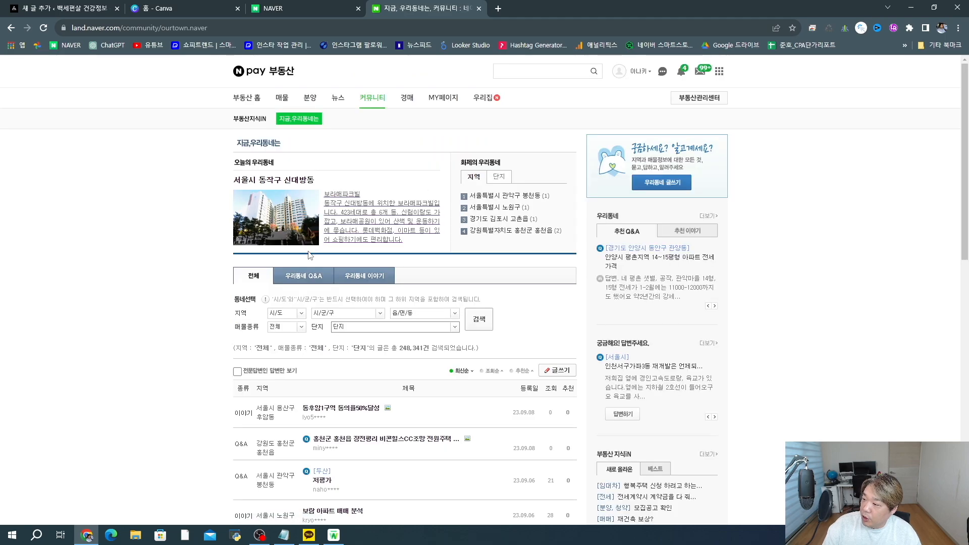
pyautogui.scroll(-3, 305, 257)
pyautogui.scroll(-2, 310, 282)
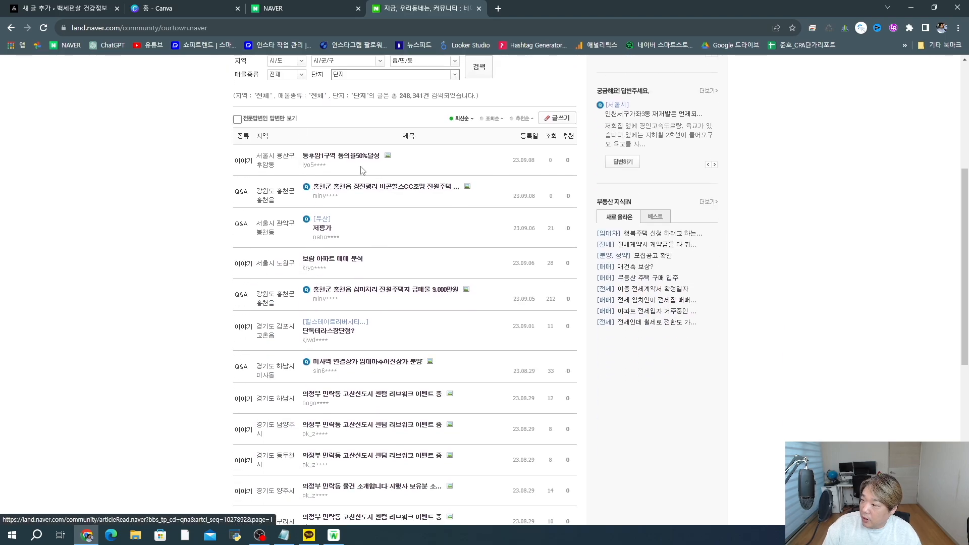
pyautogui.scroll(5, 323, 192)
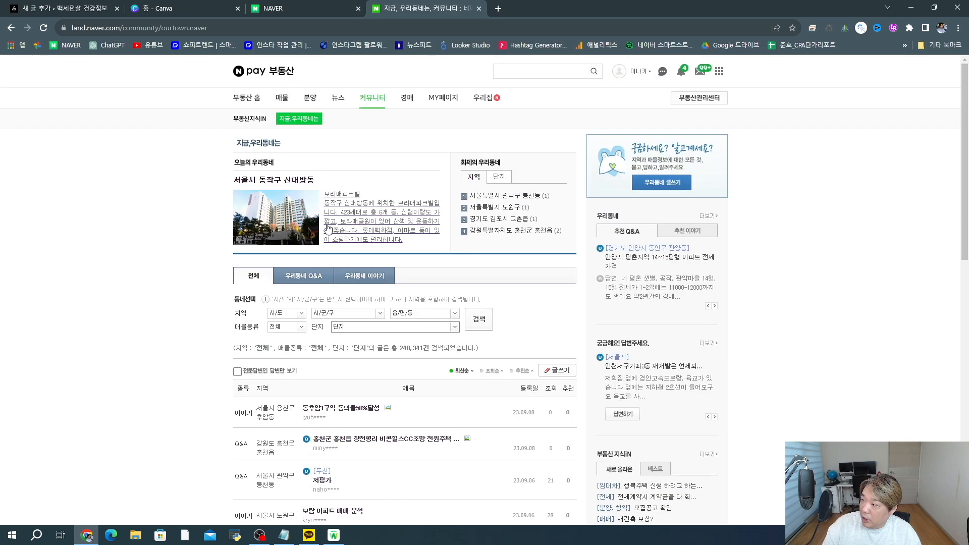
pyautogui.scroll(-6, 328, 229)
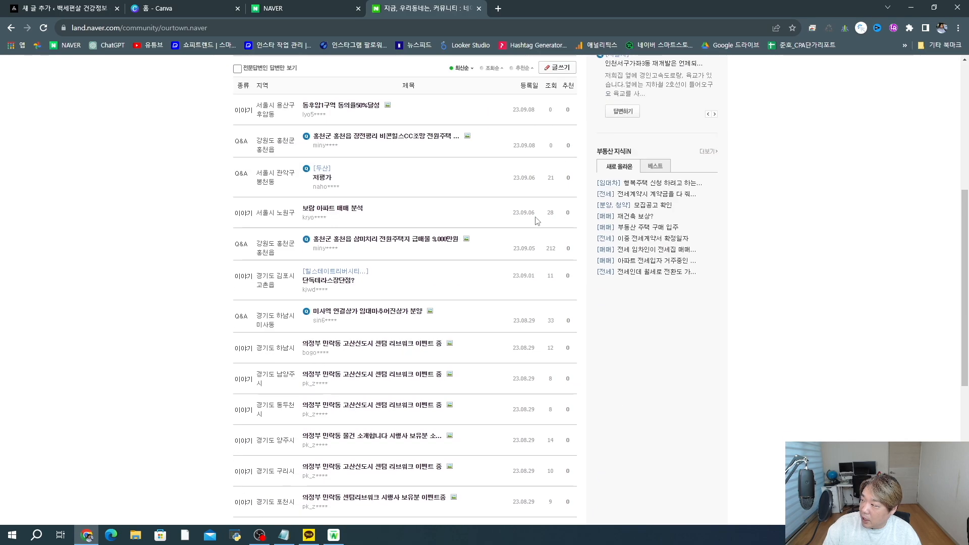
pyautogui.moveTo(559, 255); pyautogui.dragTo(384, 238)
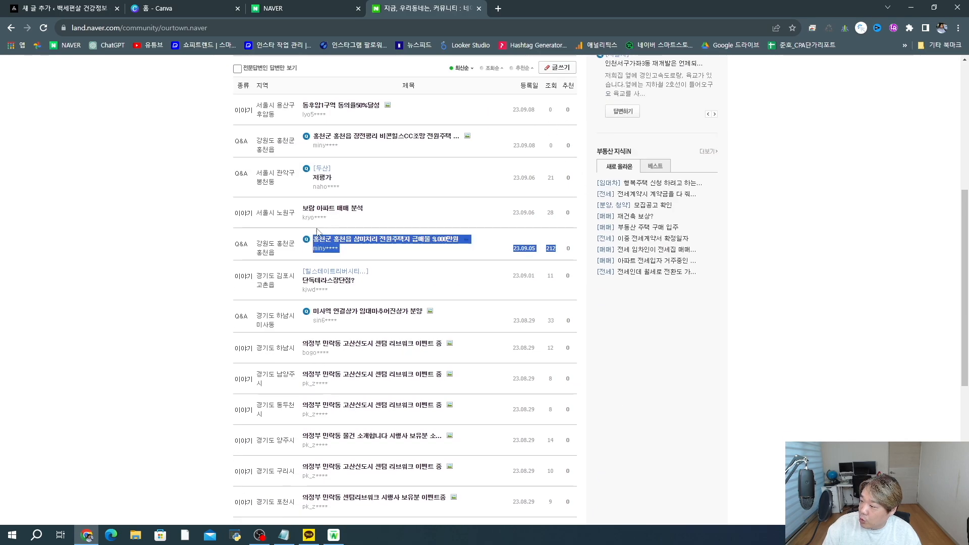
# Step: Open the 홍천읍 삼마치리 land-sale post and examine its description and photos
pyautogui.click(346, 244)
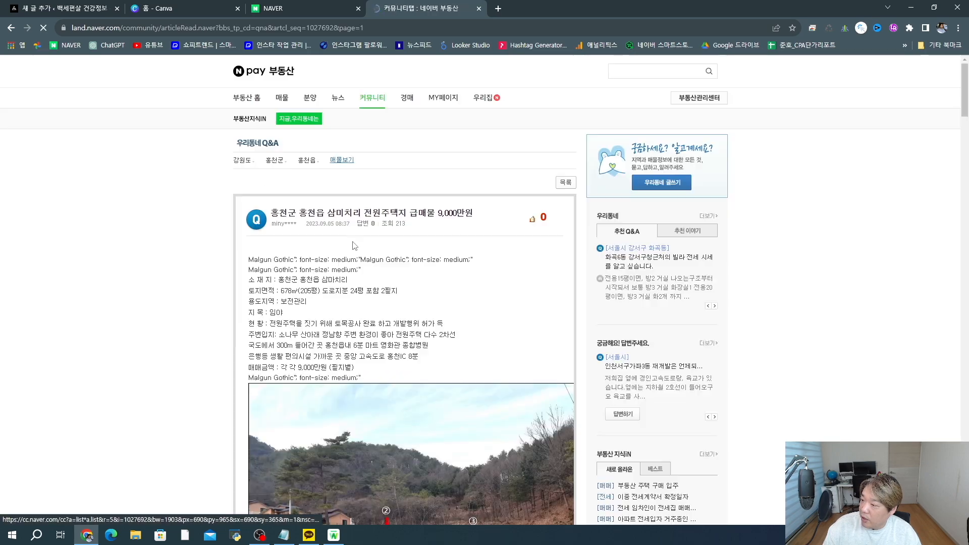
pyautogui.scroll(-6, 443, 359)
pyautogui.scroll(-15, 443, 359)
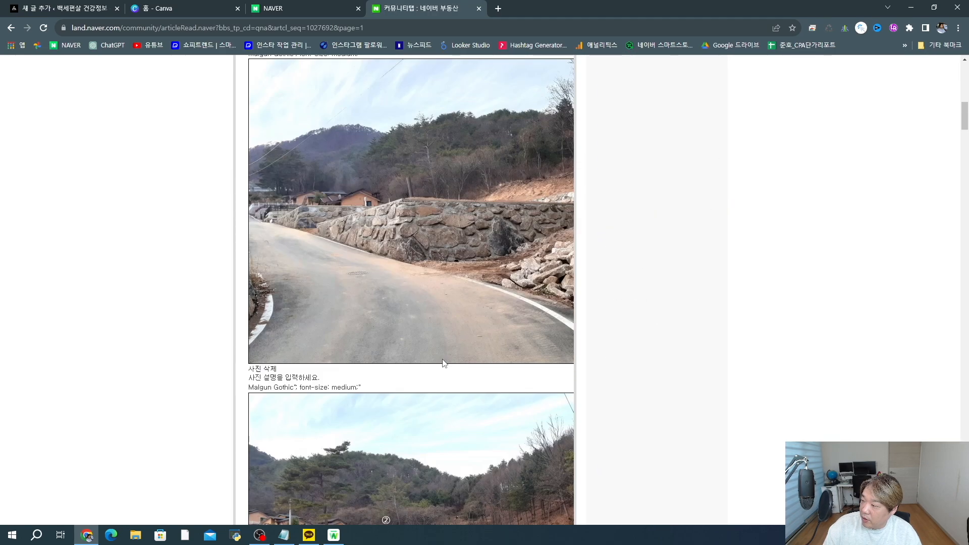
pyautogui.scroll(5, 468, 311)
pyautogui.scroll(5, 469, 311)
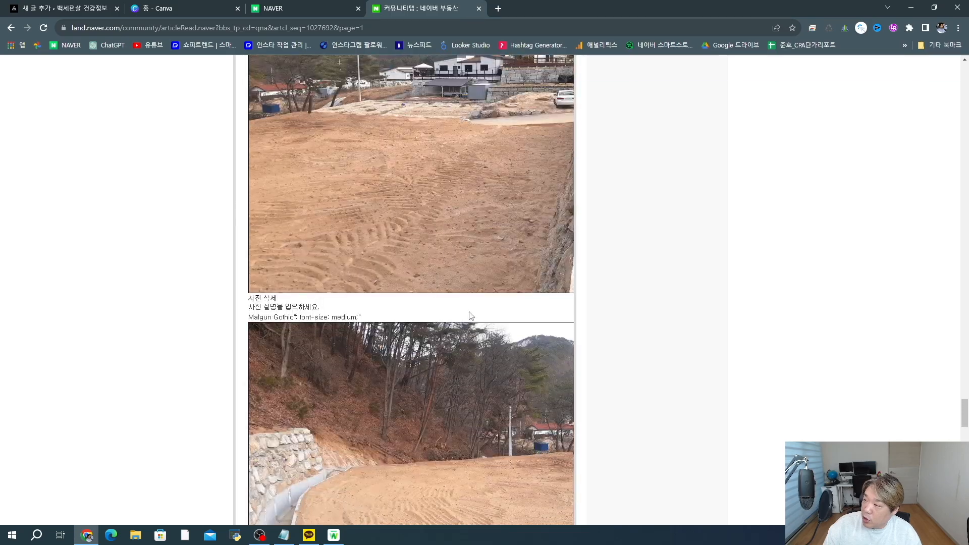
# Step: Return to the board's post list and highlight the land-sale post's title, date and view count
pyautogui.hotkey('alt', 'Left')
pyautogui.moveTo(306, 240); pyautogui.dragTo(444, 244)
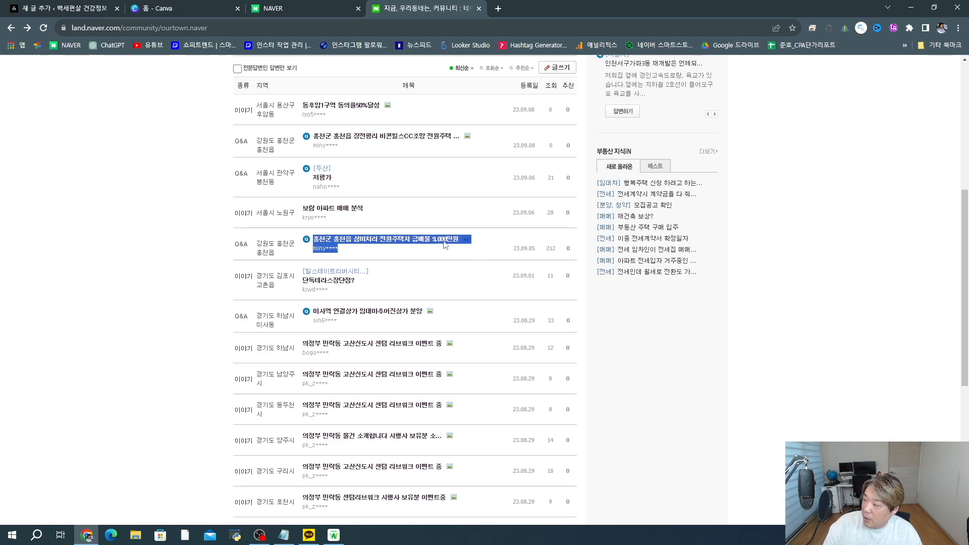
pyautogui.click(488, 242)
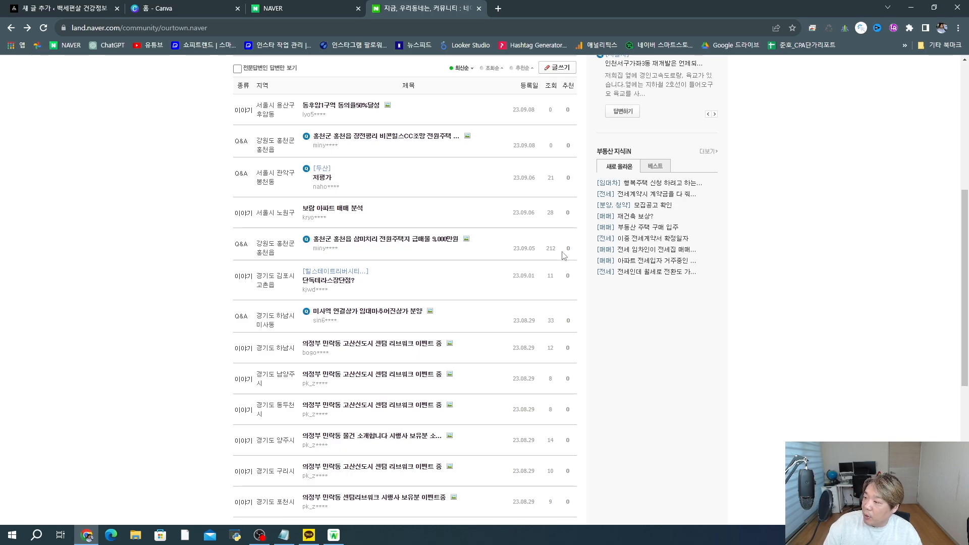
pyautogui.moveTo(563, 256); pyautogui.dragTo(294, 232)
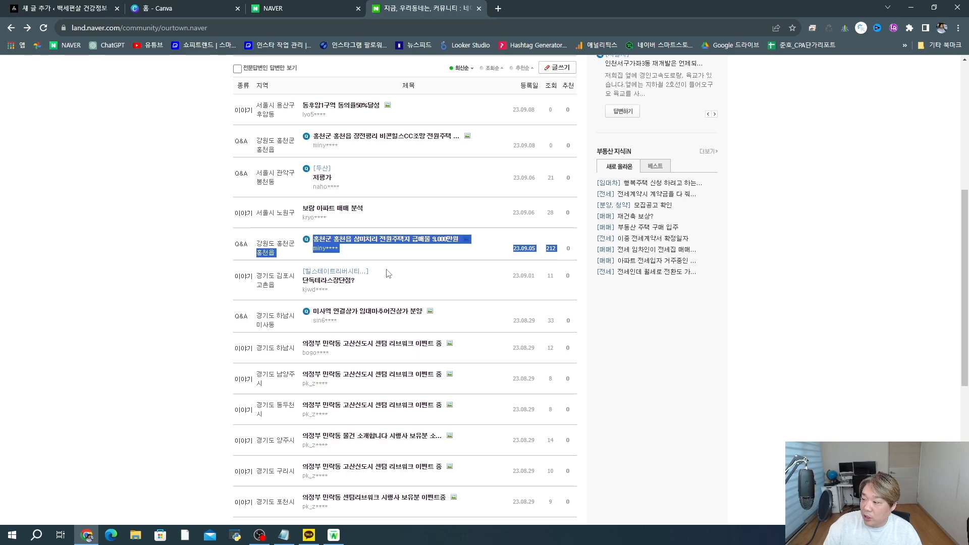
pyautogui.scroll(6, 399, 267)
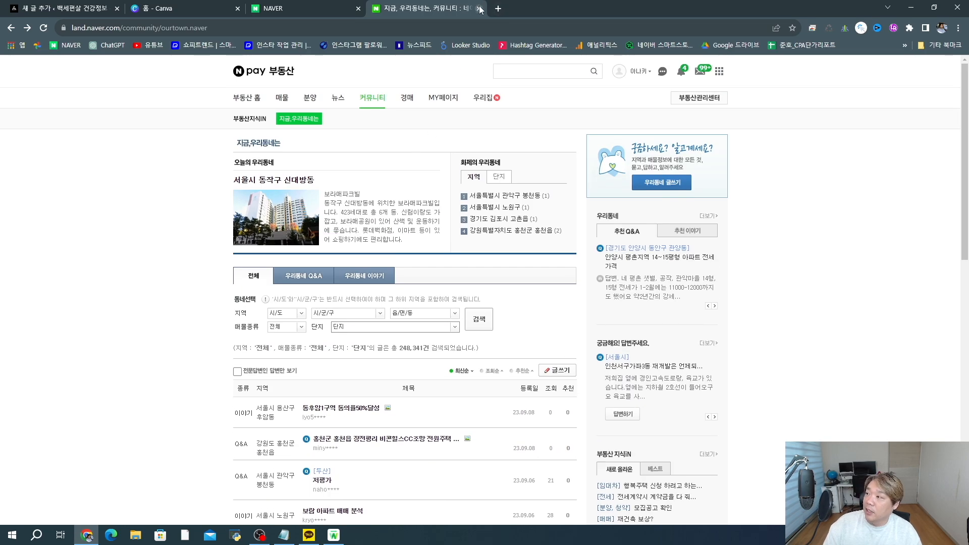
# Step: Close the 부동산 tab and open the 생활/문화 section of Naver 뉴스
pyautogui.click(480, 9)
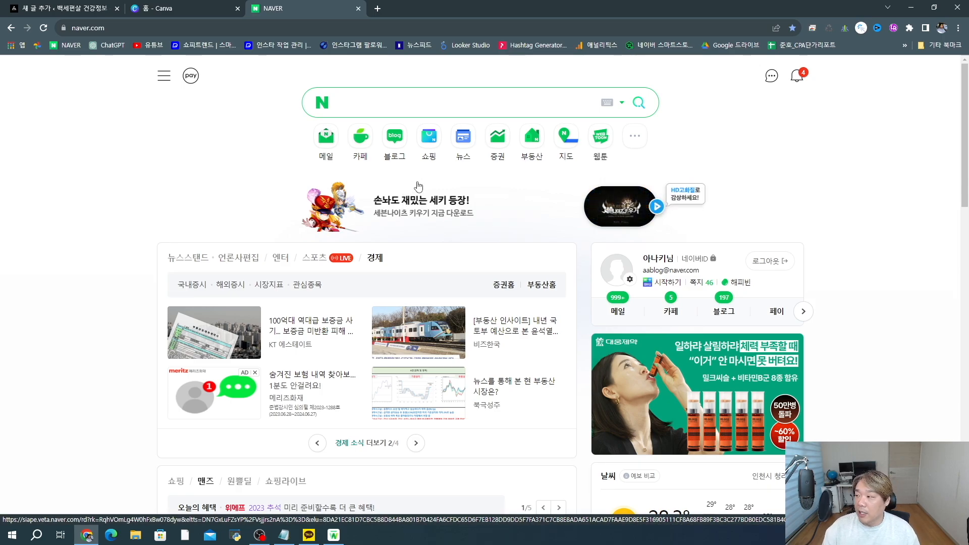
pyautogui.click(463, 137)
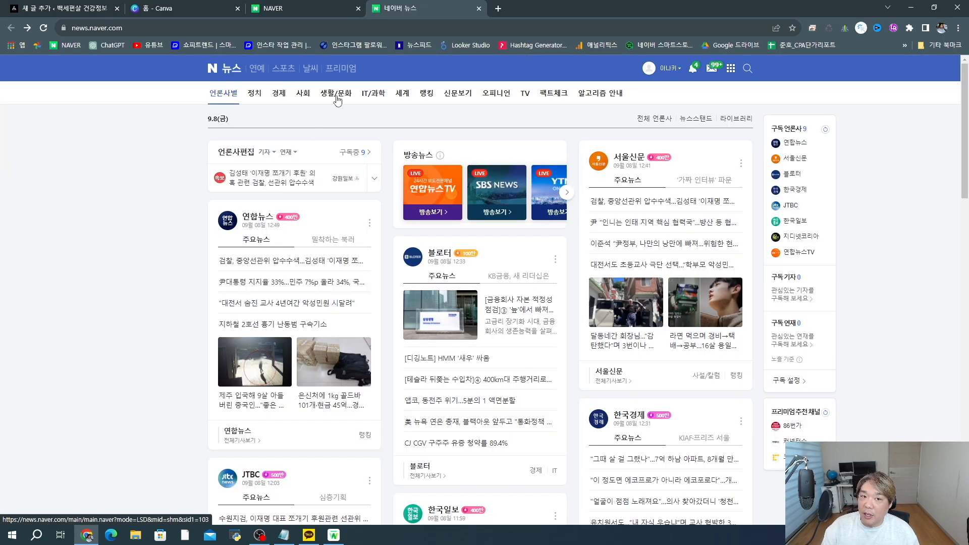
pyautogui.click(337, 97)
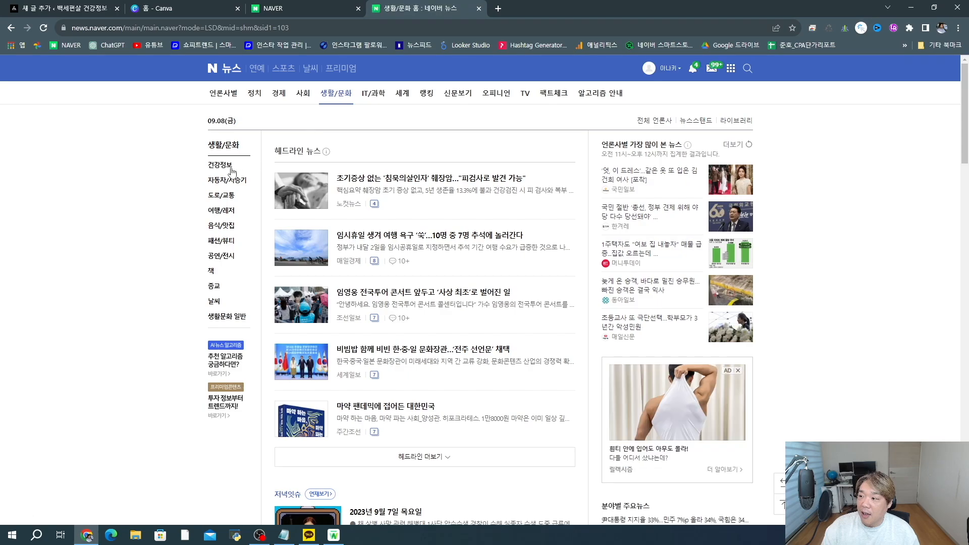
# Step: Open the 건강정보 category, enlarge the page and browse its articles, highlighting the 방글라데시 뎅기열 headline
pyautogui.keyDown('ctrl'); pyautogui.scroll(5, 441, 262); pyautogui.keyUp('ctrl')
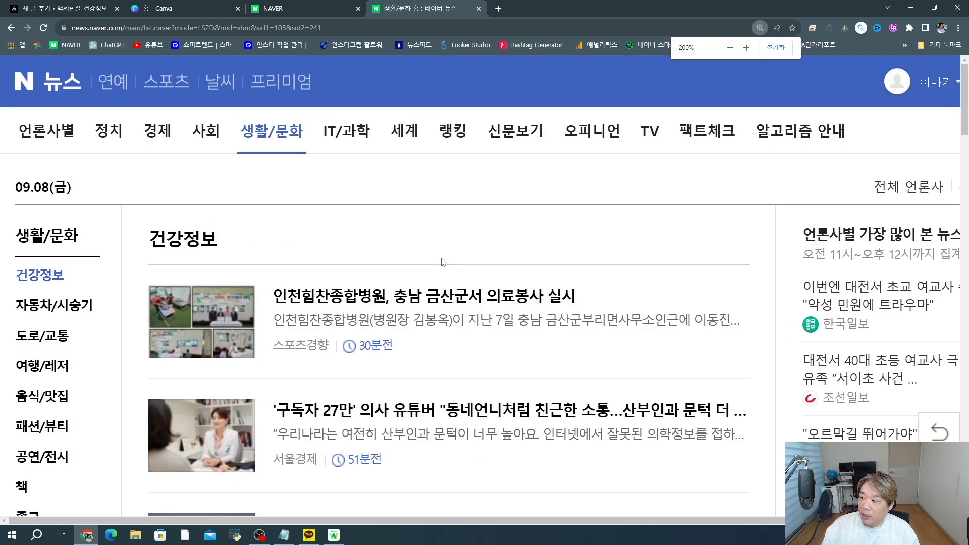
pyautogui.keyDown('ctrl'); pyautogui.scroll(-1, 441, 262); pyautogui.keyUp('ctrl')
pyautogui.scroll(-2, 431, 258)
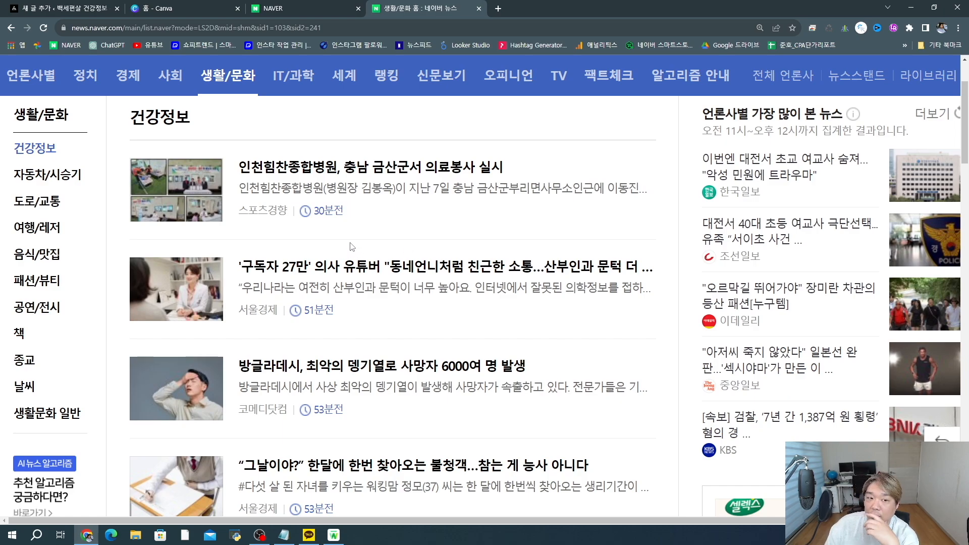
pyautogui.scroll(-3, 356, 246)
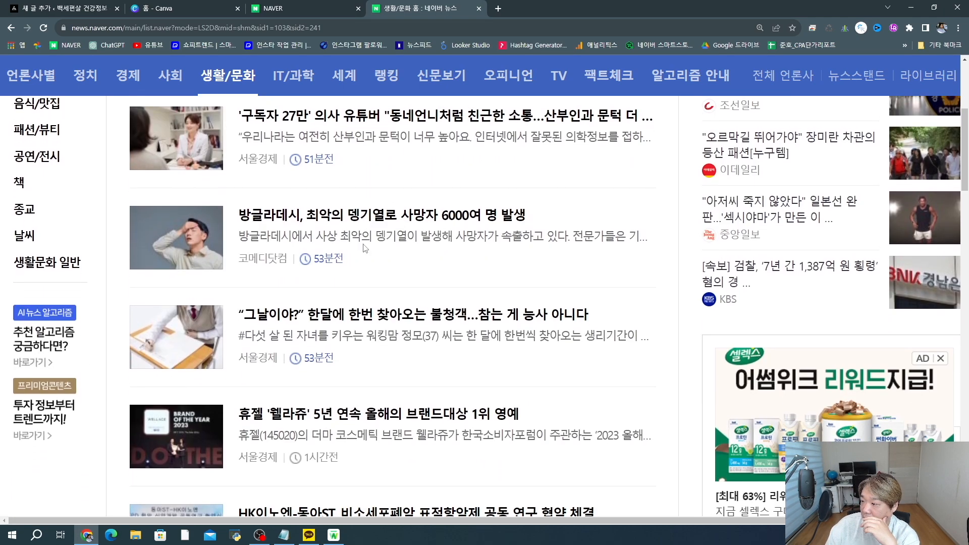
pyautogui.moveTo(232, 220); pyautogui.dragTo(513, 217)
# Step: Find the "한쪽 귀만 '먹먹'" article, search Google for its term "돌발성난청" in a new tab, and highlight the result count
pyautogui.scroll(-8, 474, 268)
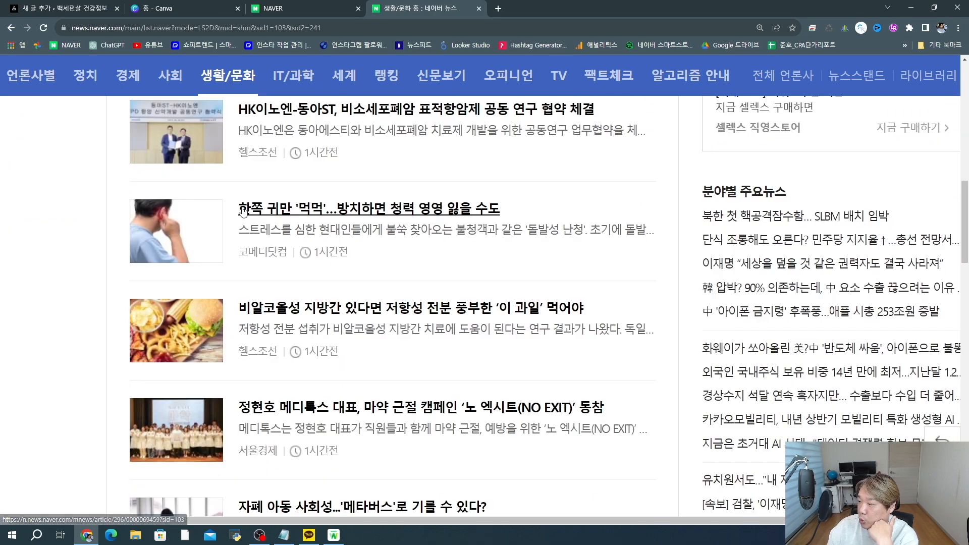
pyautogui.moveTo(359, 209); pyautogui.dragTo(367, 208)
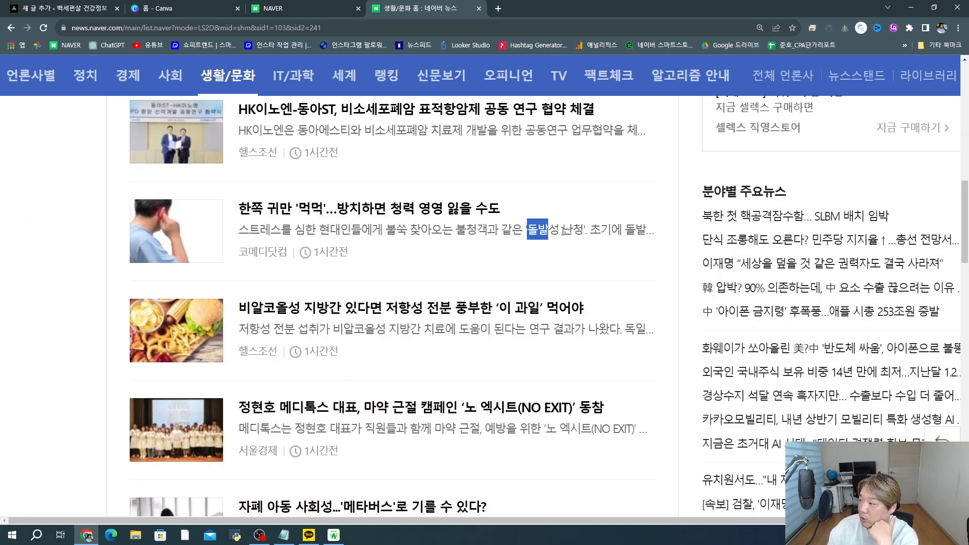
pyautogui.click(498, 9)
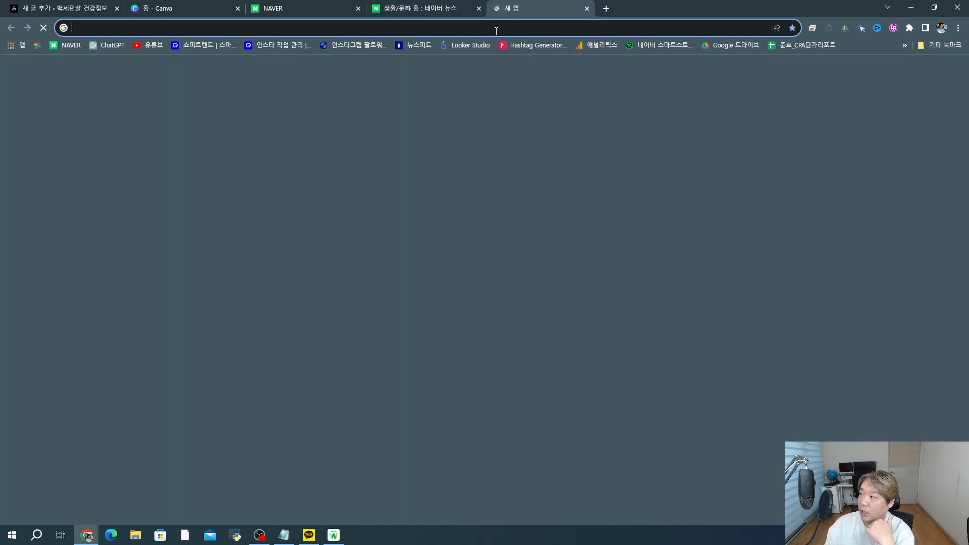
pyautogui.write('돌바성')
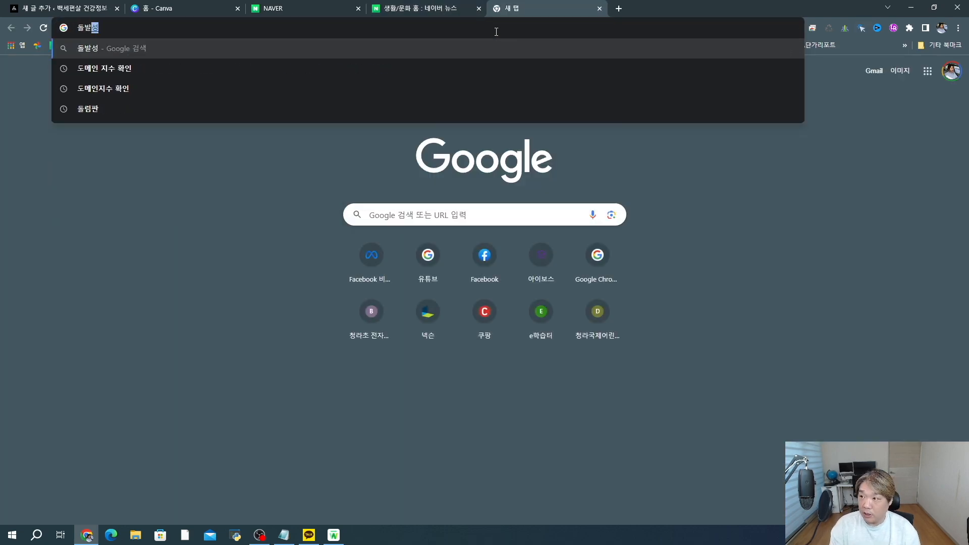
pyautogui.write('난청')
pyautogui.press('Return')
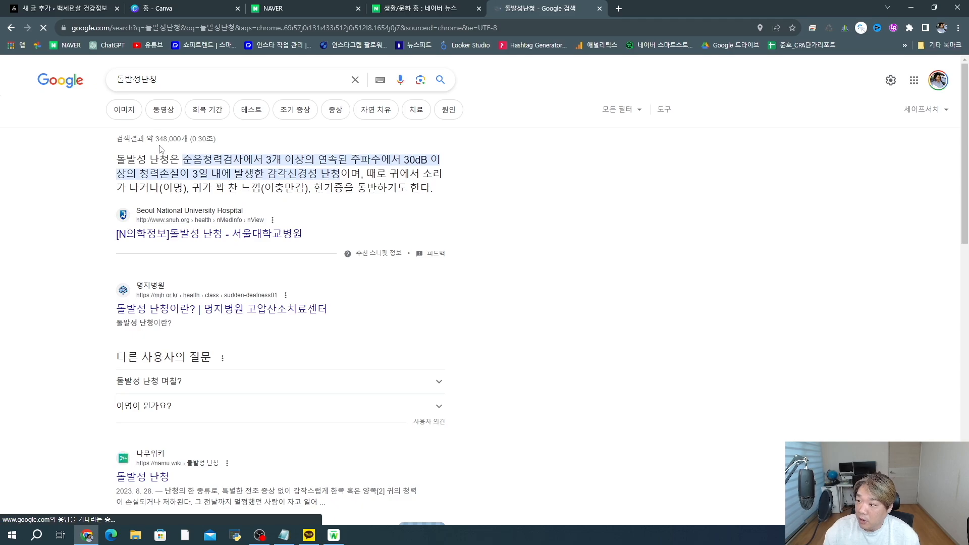
pyautogui.moveTo(154, 139); pyautogui.dragTo(192, 139)
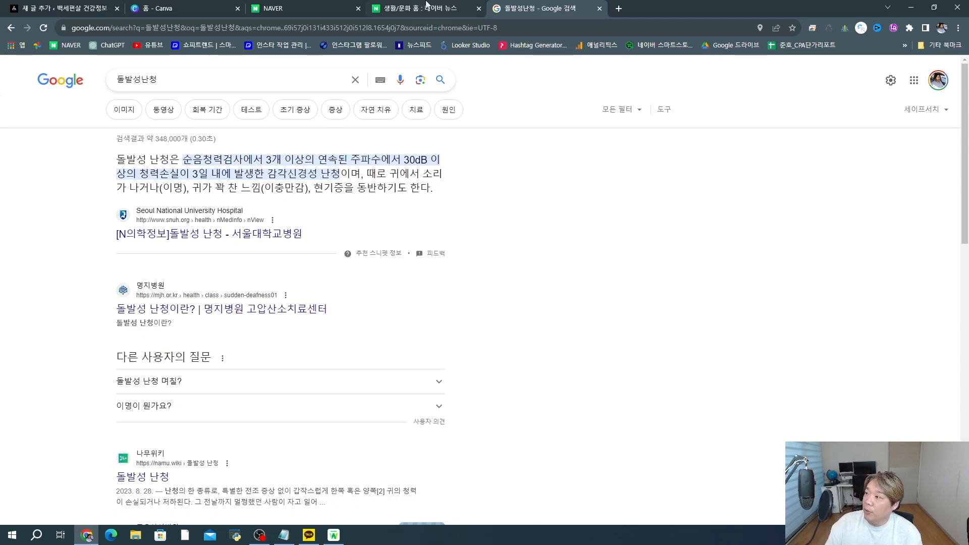
# Step: Return to the 건강정보 list and open the "한쪽 귀만 '먹먹'…방치하면 청력 영영 잃을 수도" article
pyautogui.hotkey('ctrl', 'shift', 'Tab')
pyautogui.click(382, 209)
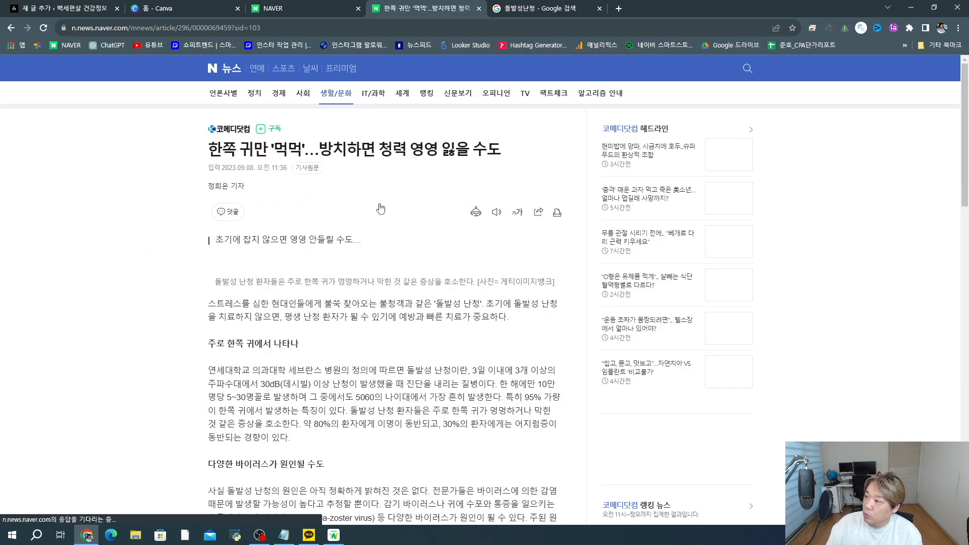
# Step: Search Google for "구글애즈" in a new tab
pyautogui.scroll(-4, 381, 208)
pyautogui.hotkey('ctrl', 'Tab')
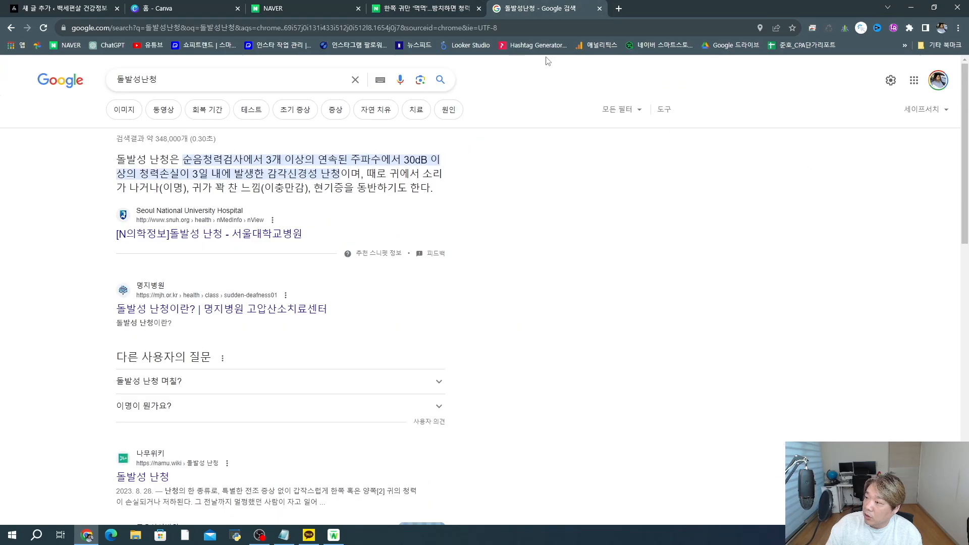
pyautogui.click(619, 9)
pyautogui.write('구ㅡ르')
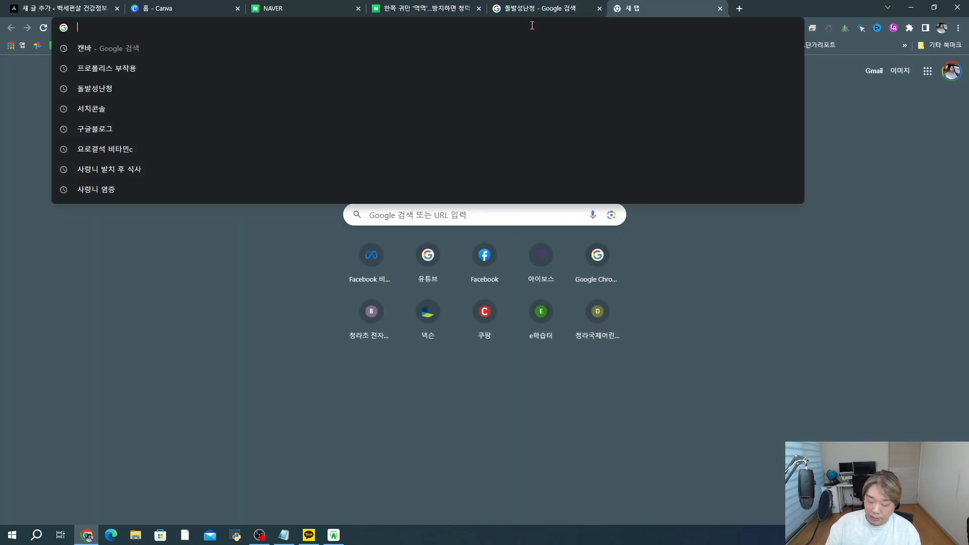
pyautogui.write('애즈')
pyautogui.press('Return')
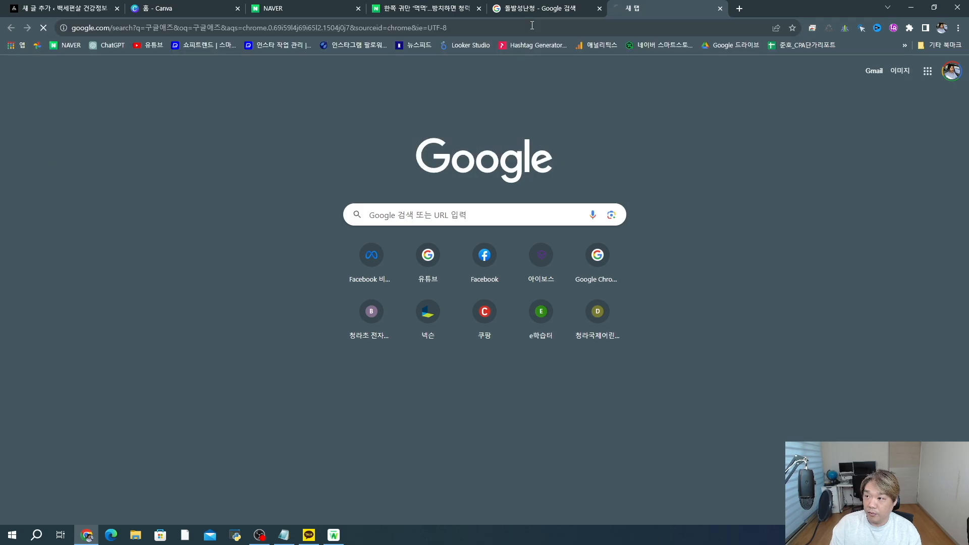
# Step: Search Google for "구글키워드플래너" and open the new keyword search in the Google Ads 키워드 플래너
pyautogui.click(164, 81)
pyautogui.press('BackSpace')
pyautogui.press('BackSpace')
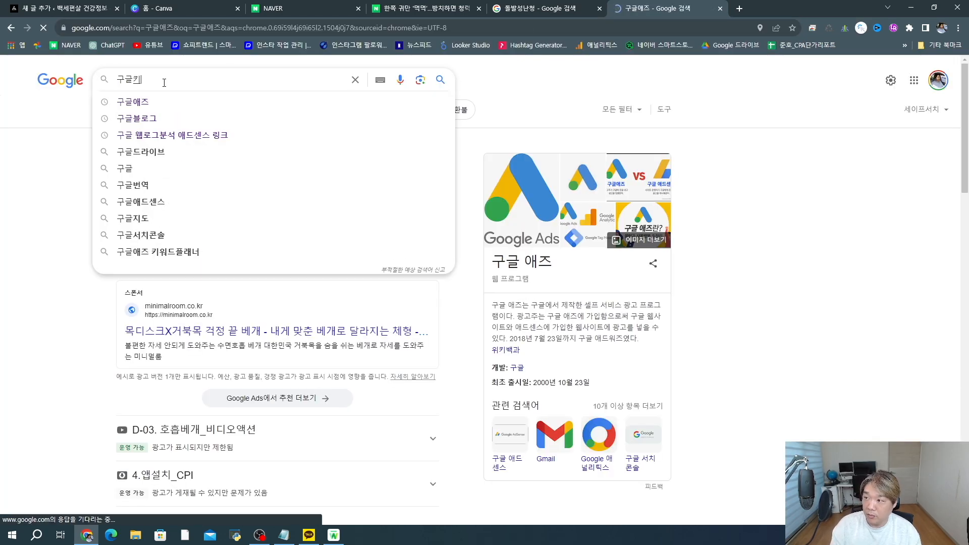
pyautogui.write('키워드플래너')
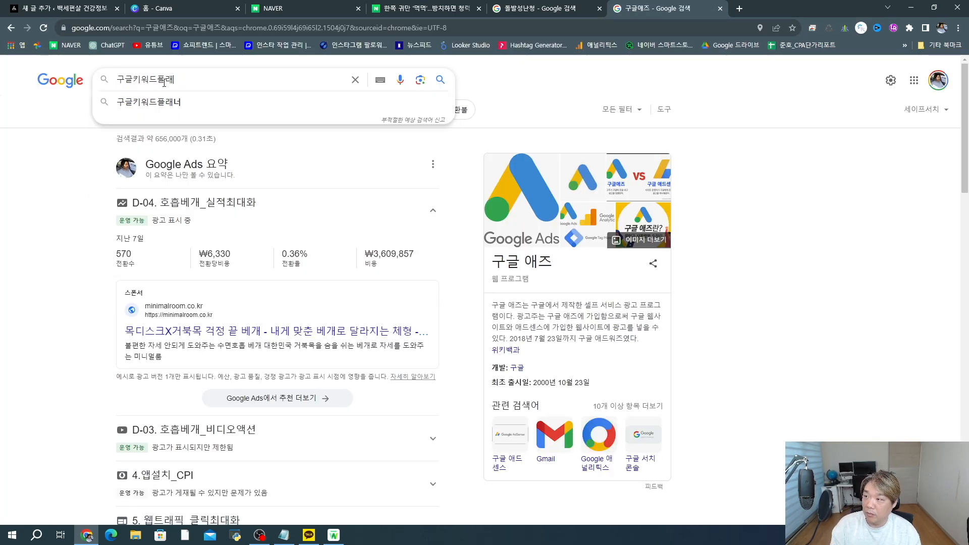
pyautogui.press('Return')
pyautogui.click(202, 197)
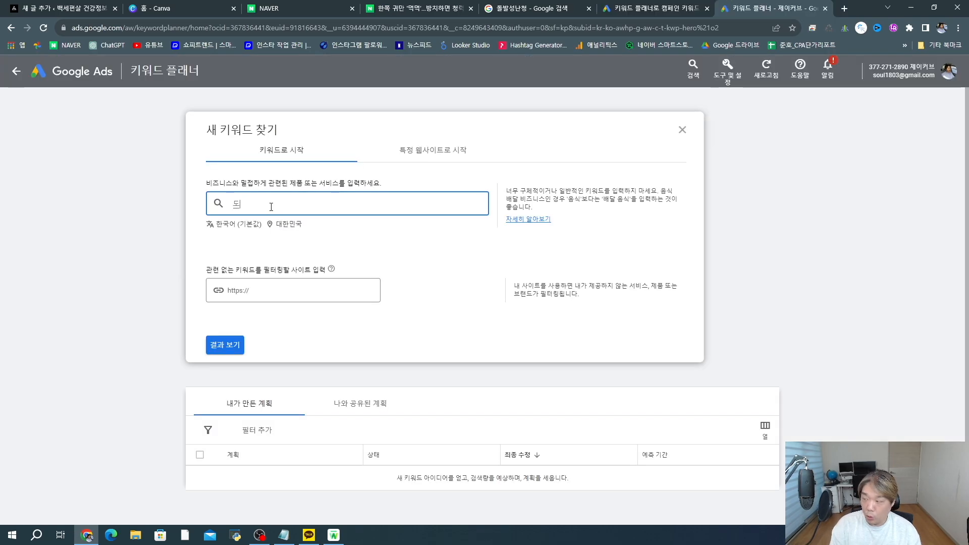
# Step: Get keyword ideas for "돌발성난청" and highlight its monthly search volume and the "돌발성 난청 초기 증상" idea
pyautogui.write('돌발성난청')
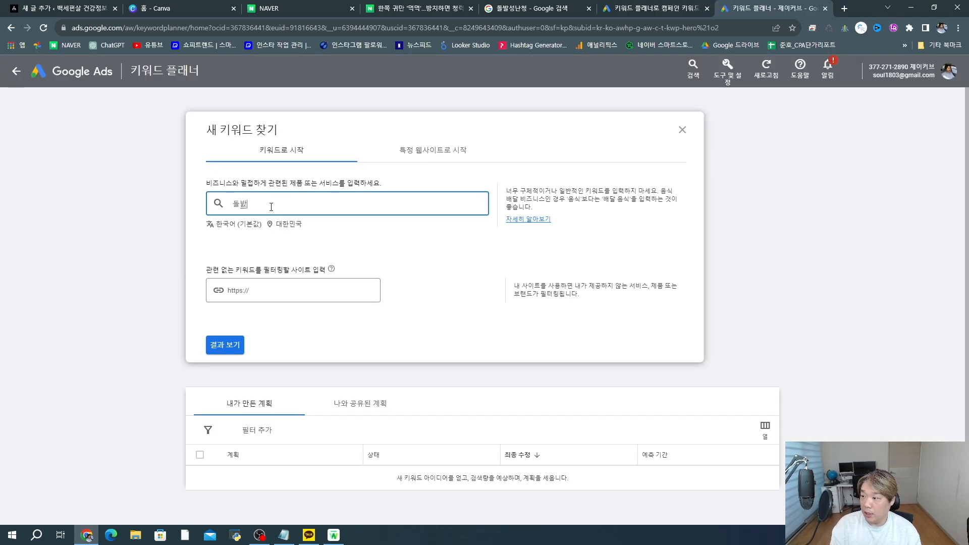
pyautogui.click(218, 343)
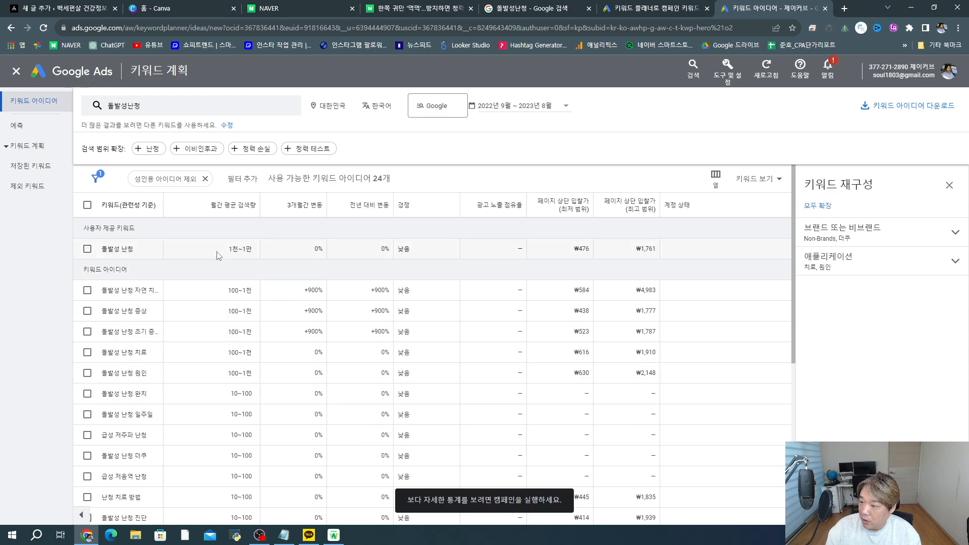
pyautogui.moveTo(222, 251); pyautogui.dragTo(254, 256)
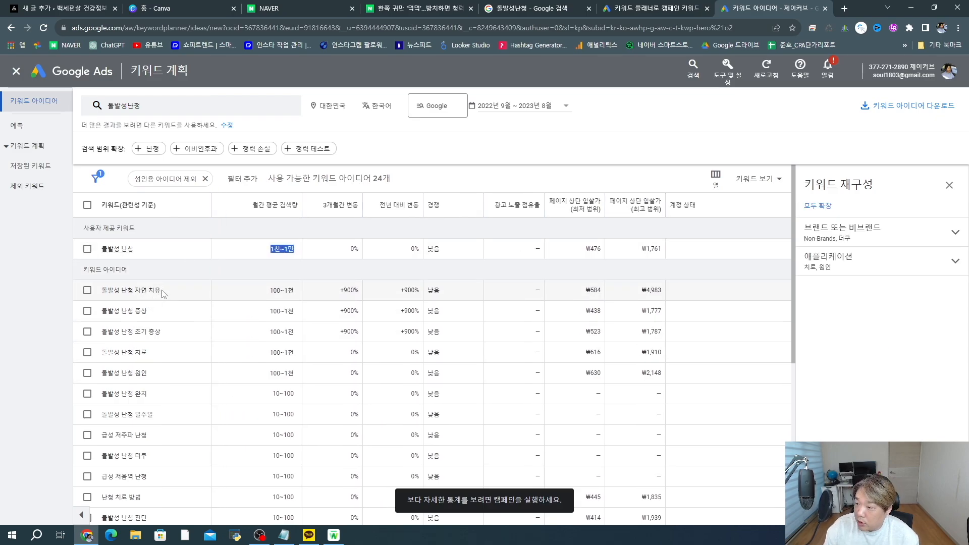
pyautogui.moveTo(160, 293); pyautogui.dragTo(127, 331)
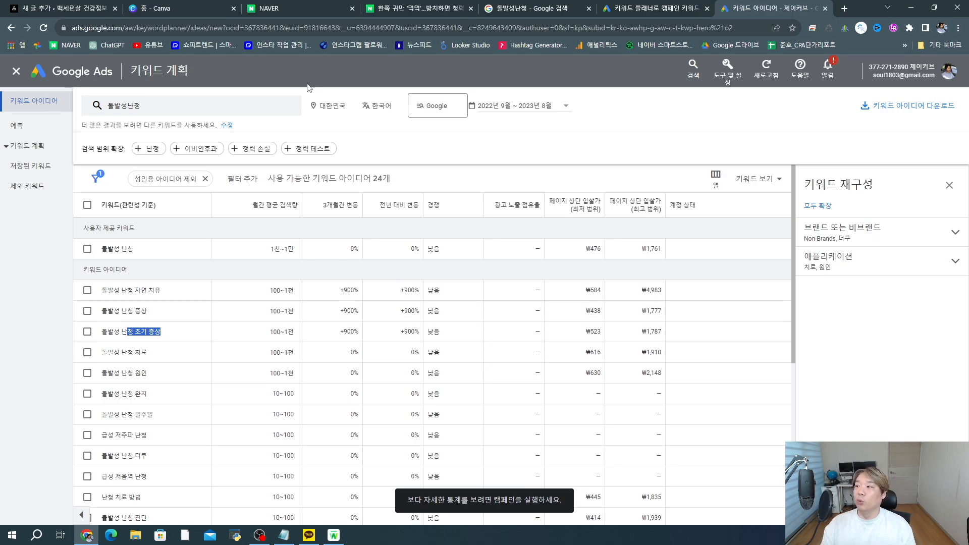
# Step: Return to the "한쪽 귀만 '먹먹'" article and skim its sections on symptoms, causes and treatment
pyautogui.click(439, 8)
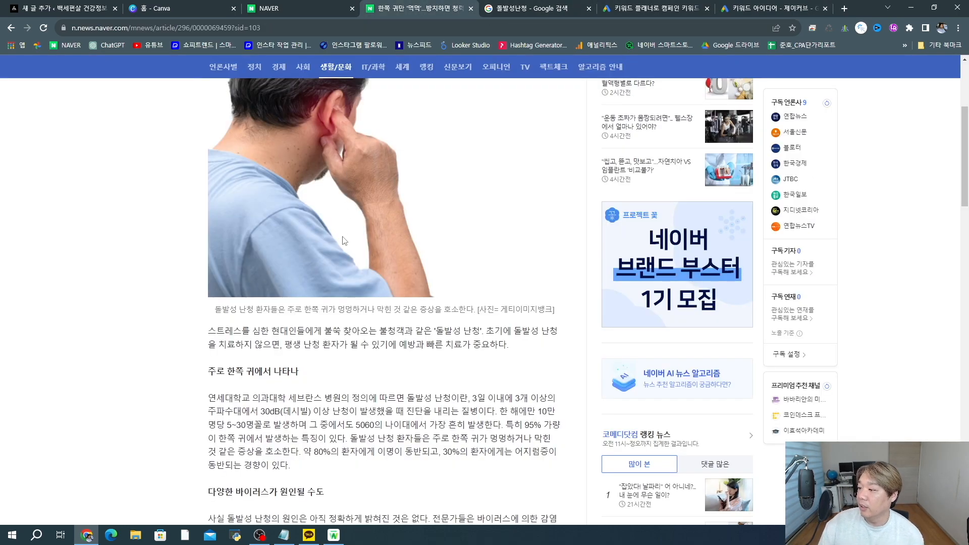
pyautogui.scroll(-12, 343, 304)
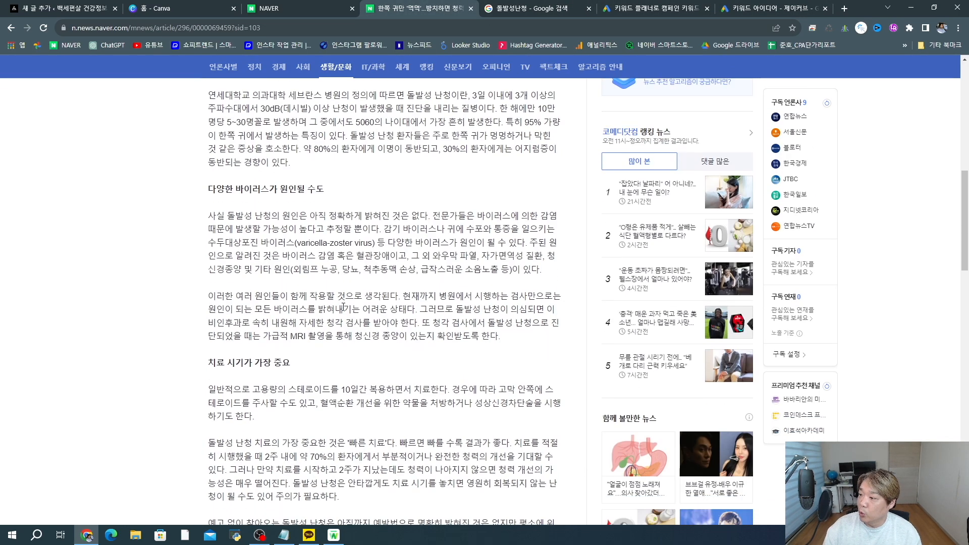
pyautogui.scroll(6, 343, 305)
pyautogui.scroll(6, 343, 306)
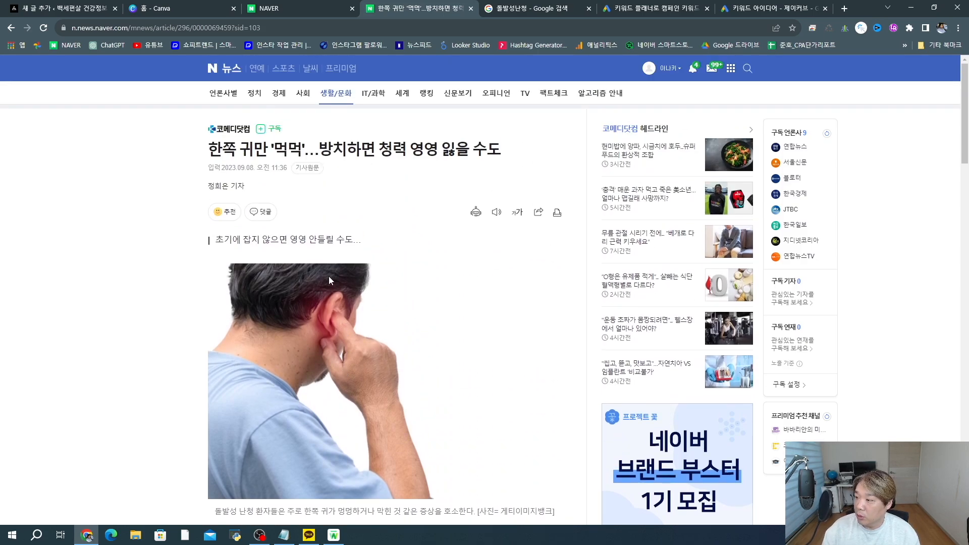
pyautogui.scroll(-8, 329, 276)
# Step: Go back to the keyword ideas, enlarge the page and highlight the 돌발성 난청 자연 치유, 증상 and 초기 증상 rows
pyautogui.hotkey('ctrl', '1')
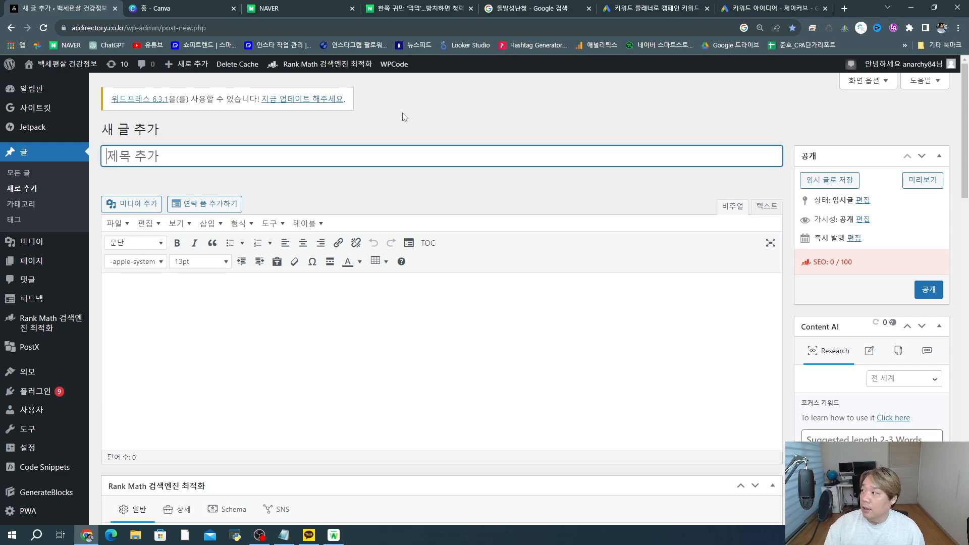
pyautogui.click(671, 10)
pyautogui.click(770, 8)
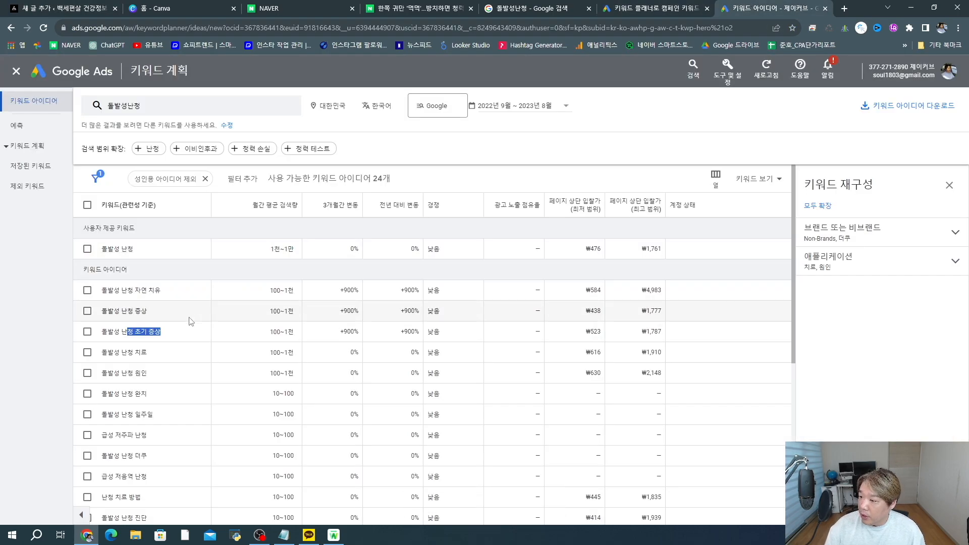
pyautogui.moveTo(169, 291); pyautogui.dragTo(135, 298)
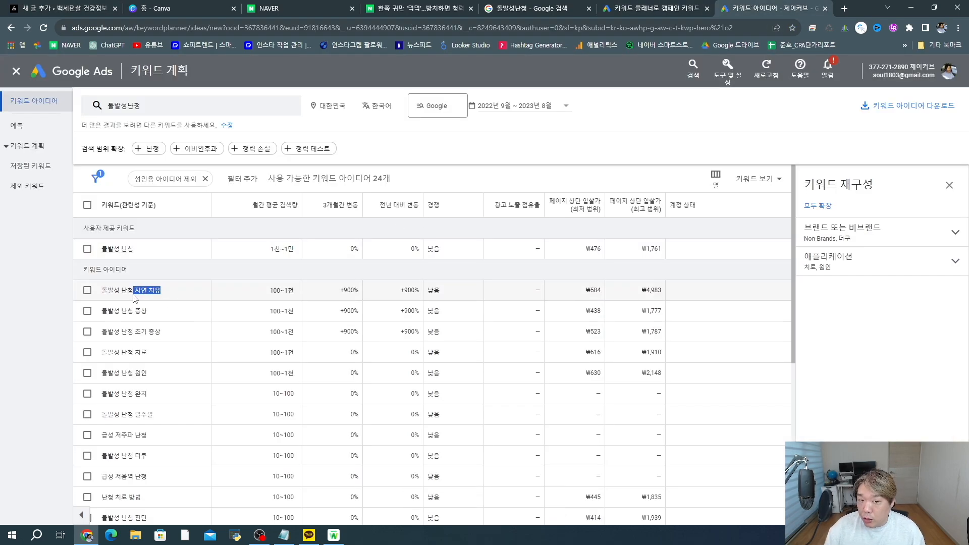
pyautogui.keyDown('ctrl'); pyautogui.scroll(3, 192, 343); pyautogui.keyUp('ctrl')
pyautogui.keyDown('ctrl'); pyautogui.scroll(-3, 212, 352); pyautogui.keyUp('ctrl')
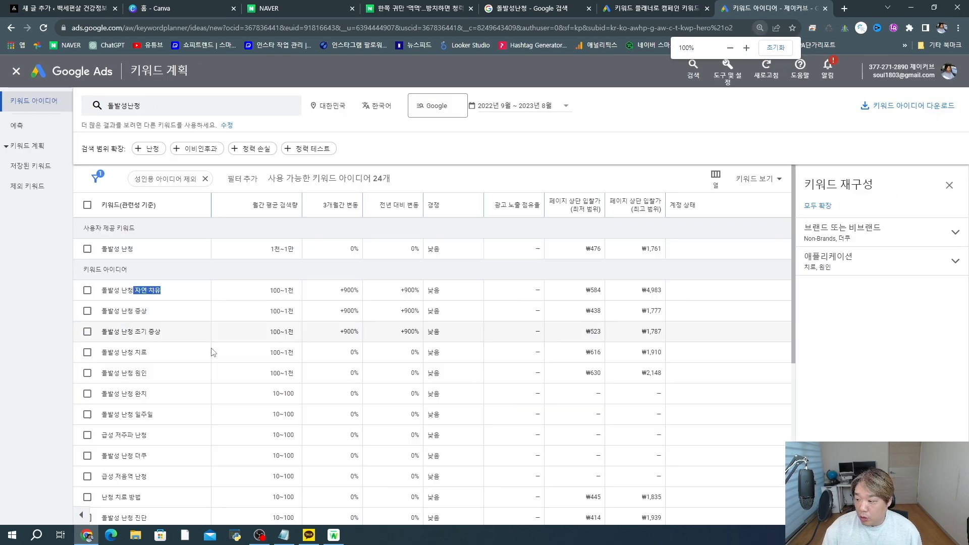
pyautogui.keyDown('ctrl'); pyautogui.scroll(2, 212, 352); pyautogui.keyUp('ctrl')
pyautogui.moveTo(185, 385); pyautogui.dragTo(167, 385)
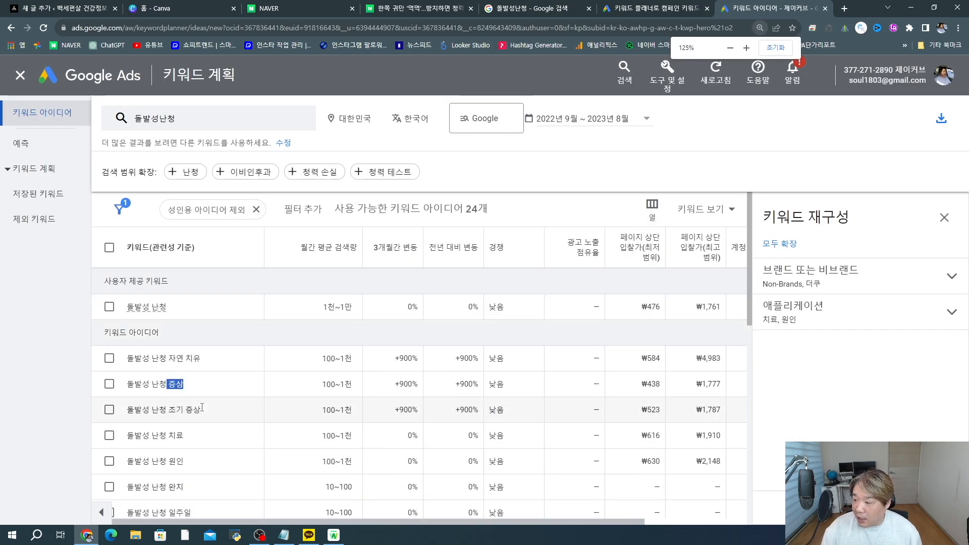
pyautogui.moveTo(530, 413); pyautogui.dragTo(124, 359)
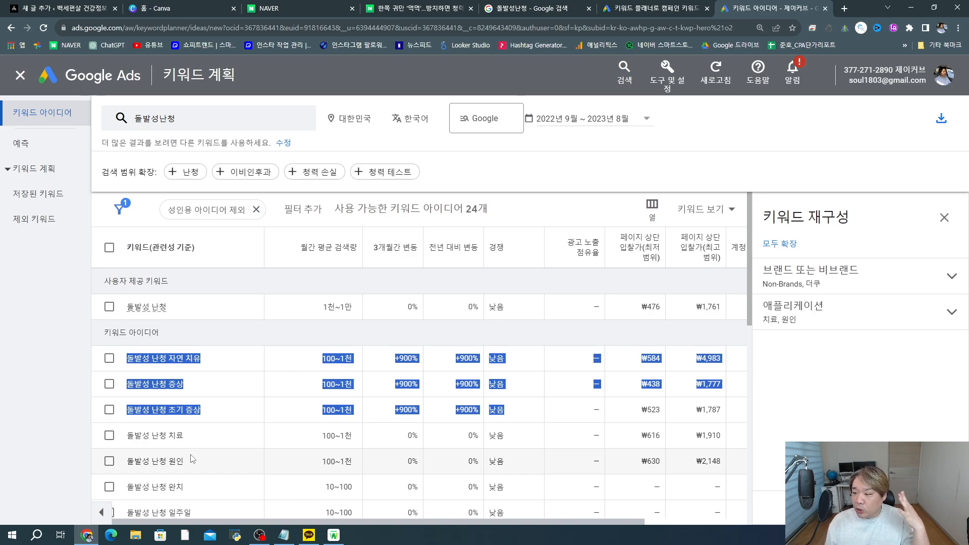
# Step: Highlight the "돌발성 난청 완치" keyword with its search volume, plus the 치료 and 원인 rows
pyautogui.scroll(-3, 191, 458)
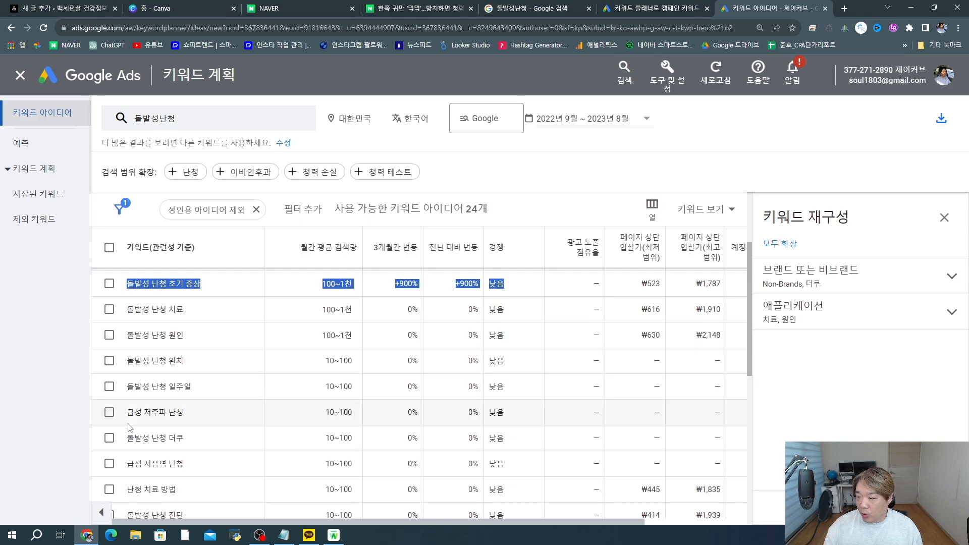
pyautogui.moveTo(126, 360); pyautogui.dragTo(357, 363)
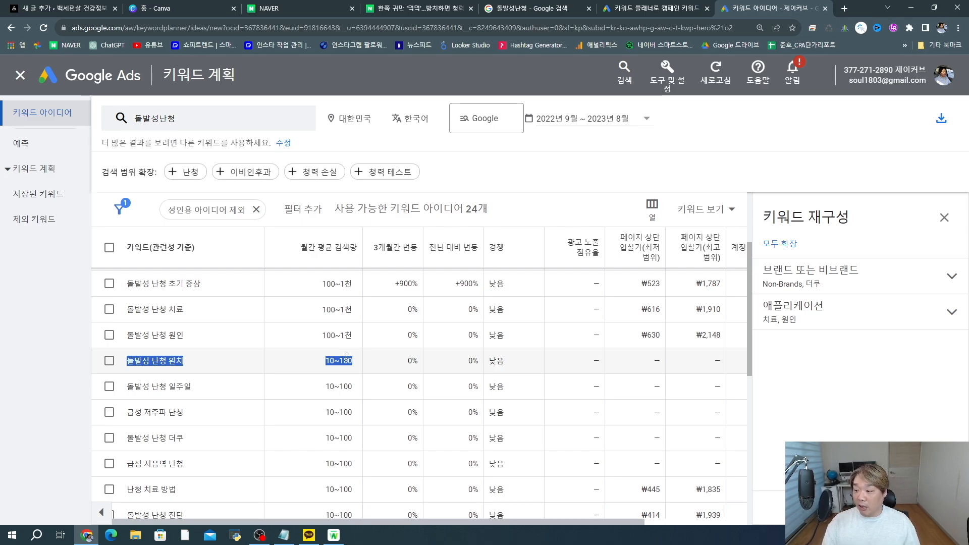
pyautogui.moveTo(346, 356); pyautogui.dragTo(264, 379)
pyautogui.scroll(1, 264, 316)
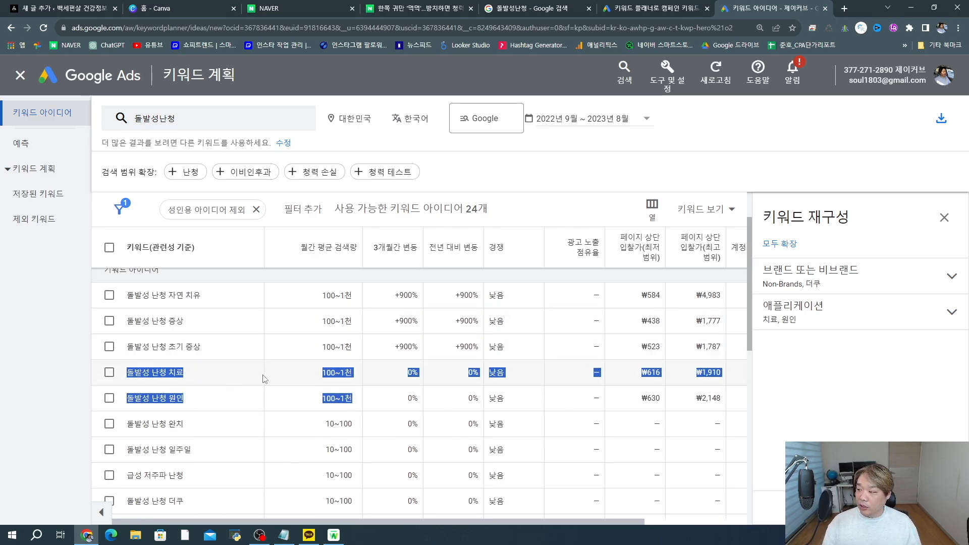
# Step: Compare the 자연 치유, 증상 and 초기 증상 rows again and highlight the "돌발성 난청 자연 치유" keyword
pyautogui.moveTo(490, 345); pyautogui.dragTo(126, 292)
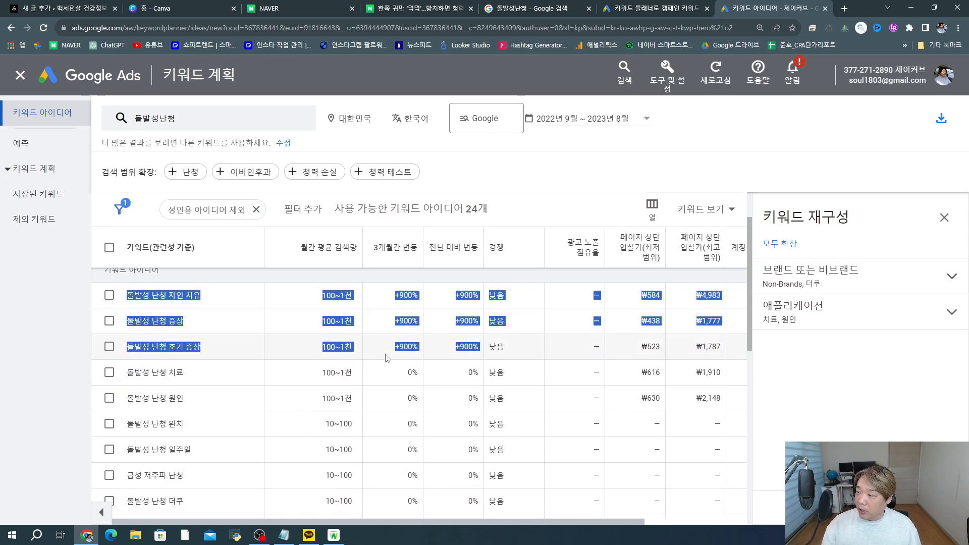
pyautogui.click(407, 332)
pyautogui.scroll(1, 404, 325)
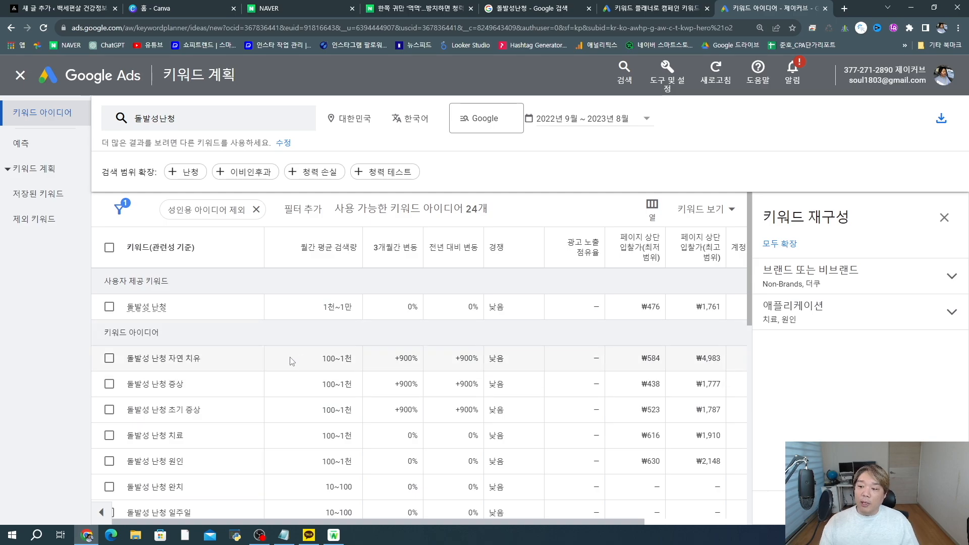
pyautogui.moveTo(202, 362); pyautogui.dragTo(162, 361)
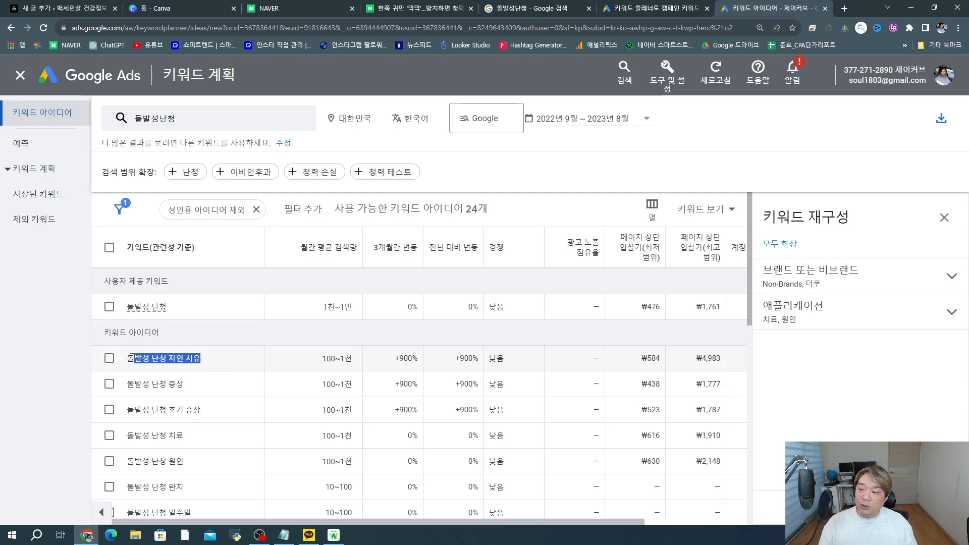
# Step: Switch to the new WordPress post and enter "돌발성난청 자연치유 원인과 증상은" as its title
pyautogui.hotkey('ctrl', '1')
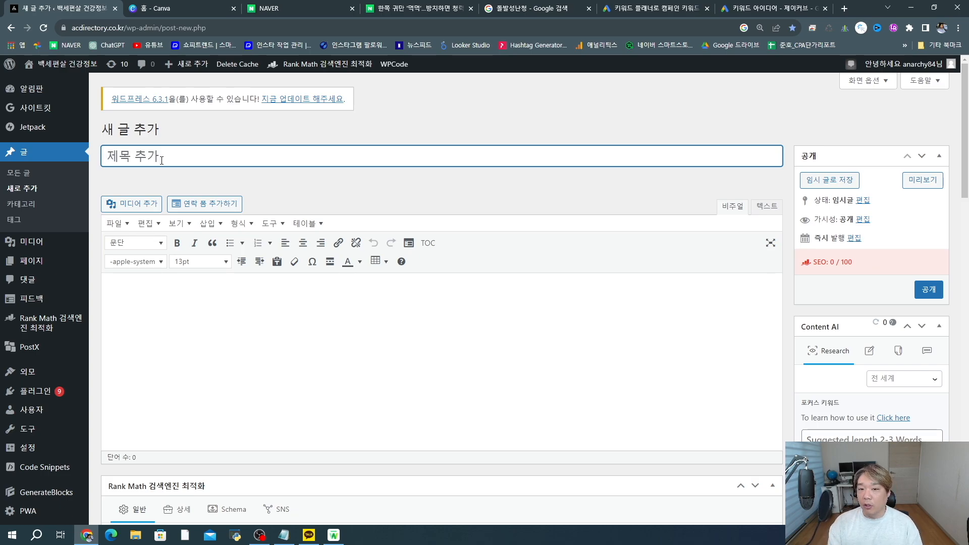
pyautogui.write('돌')
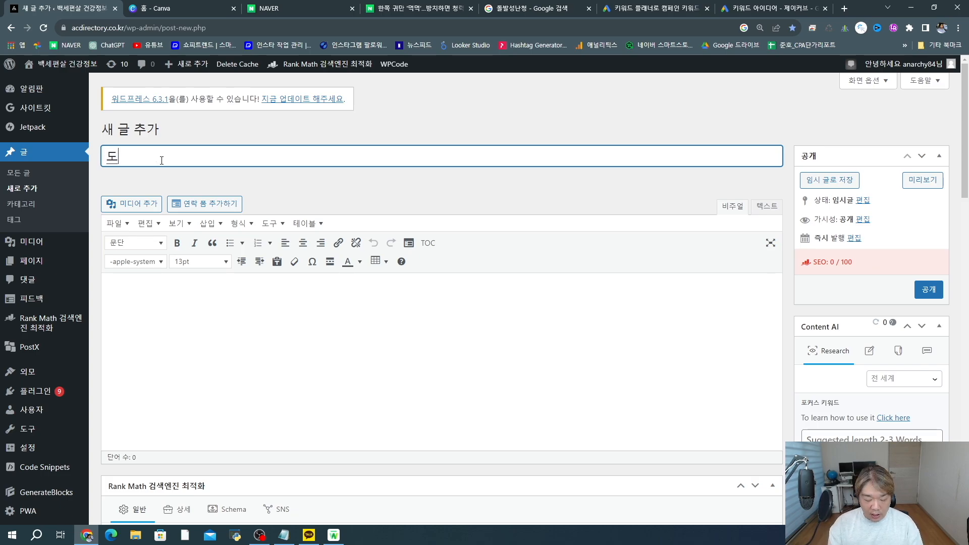
pyautogui.write('발성난청')
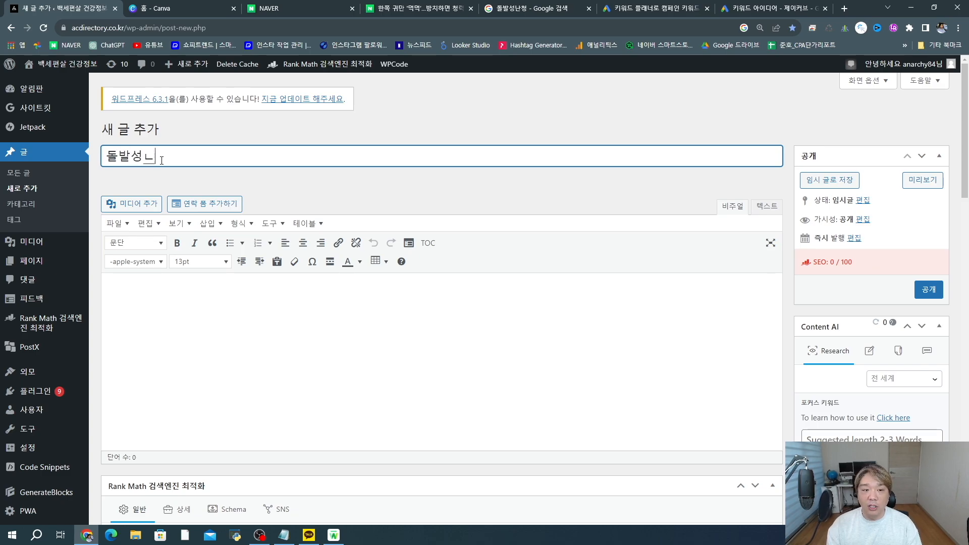
pyautogui.write(', ')
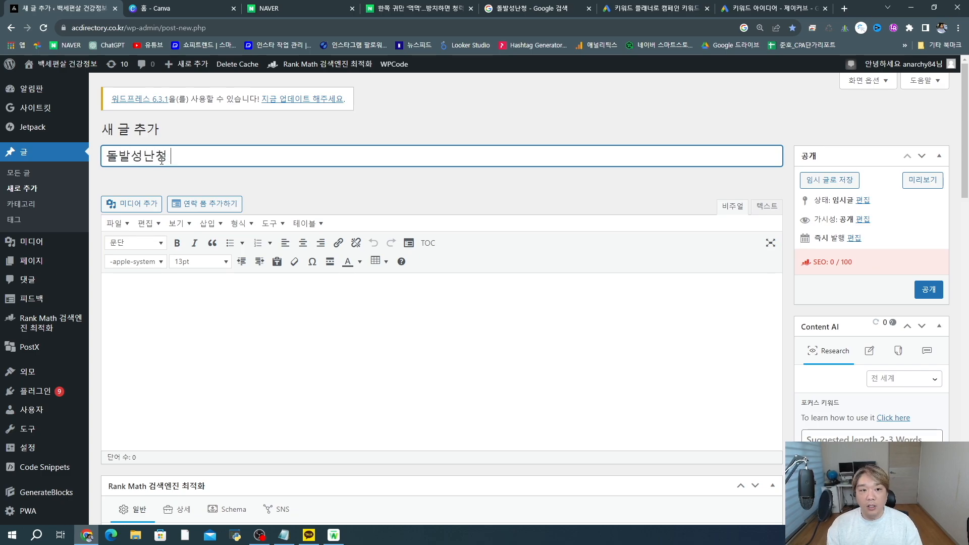
pyautogui.write('자연치유 원인ㄱ')
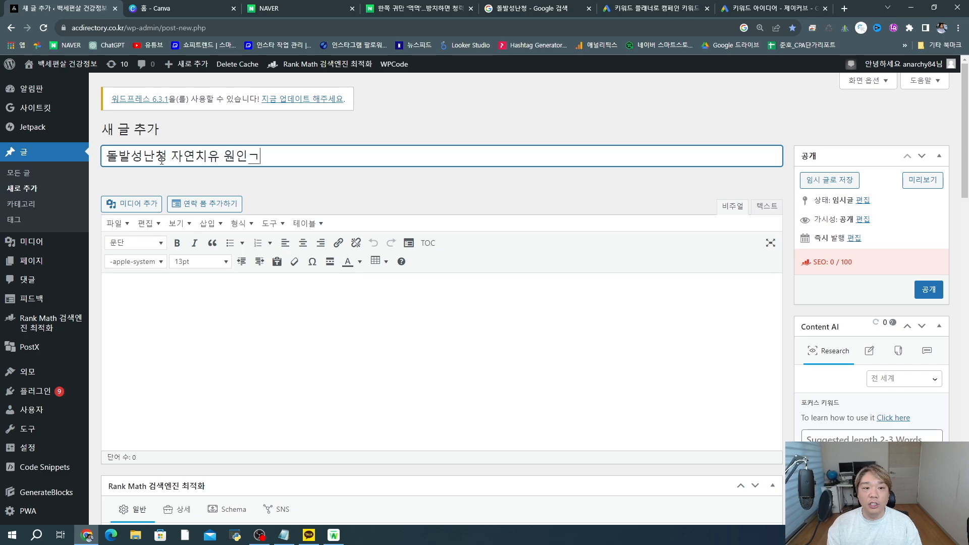
pyautogui.press('BackSpace')
pyautogui.write('과 증상은')
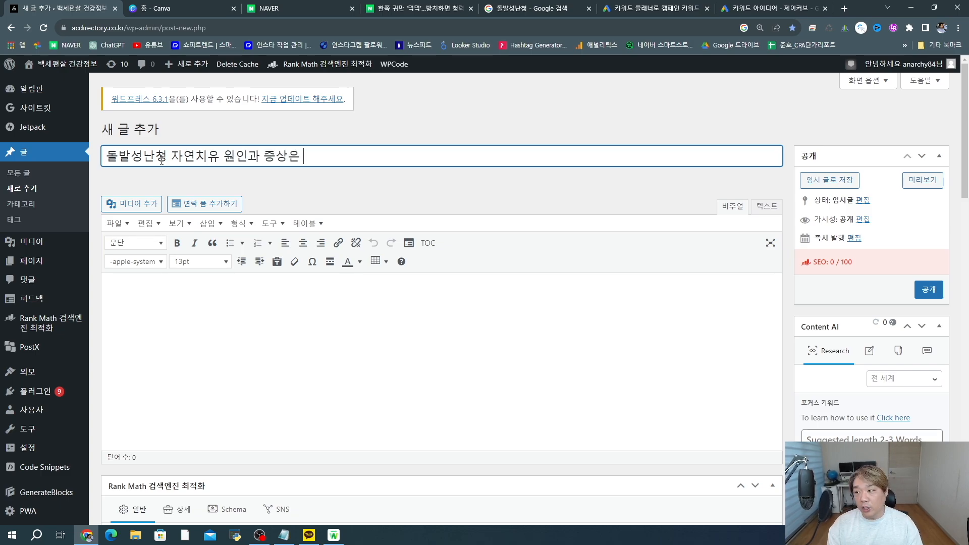
# Step: Replace the whole post title with "돌발성난청"
pyautogui.hotkey('shift', 'Left')
pyautogui.hotkey('shift', 'Left')
pyautogui.hotkey('shift', 'Left')
pyautogui.hotkey('shift', 'Left')
pyautogui.hotkey('shift', 'Left')
pyautogui.hotkey('shift', 'Left')
pyautogui.hotkey('shift', 'Left')
pyautogui.hotkey('shift', 'Left')
pyautogui.hotkey('shift', 'Left')
pyautogui.hotkey('shift', 'Left')
pyautogui.hotkey('shift', 'Left')
pyautogui.hotkey('shift', 'Left')
pyautogui.hotkey('shift', 'Left')
pyautogui.hotkey('shift', 'Left')
pyautogui.hotkey('shift', 'Left')
pyautogui.hotkey('shift', 'Left')
pyautogui.hotkey('shift', 'Left')
pyautogui.hotkey('shift', 'Left')
pyautogui.hotkey('shift', 'Left')
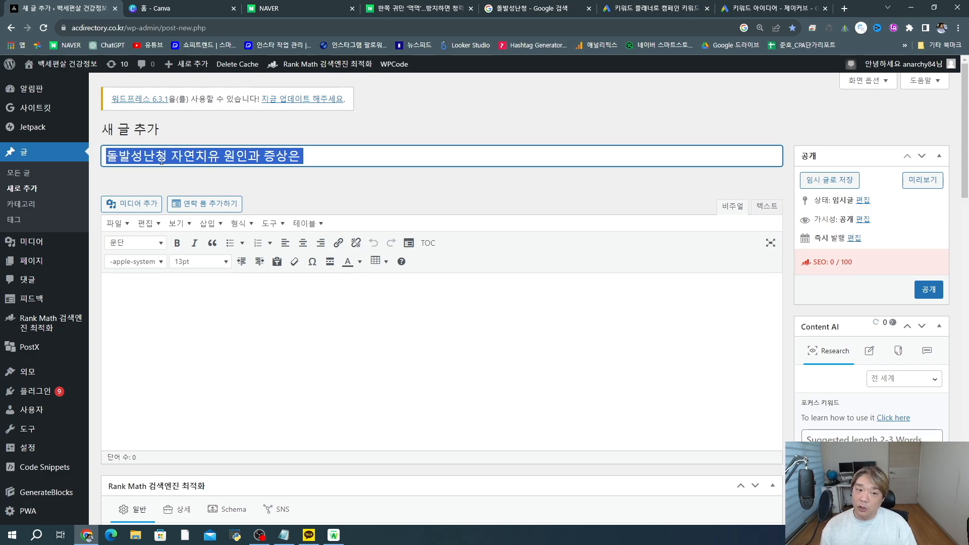
pyautogui.press('BackSpace')
pyautogui.write('돌발성')
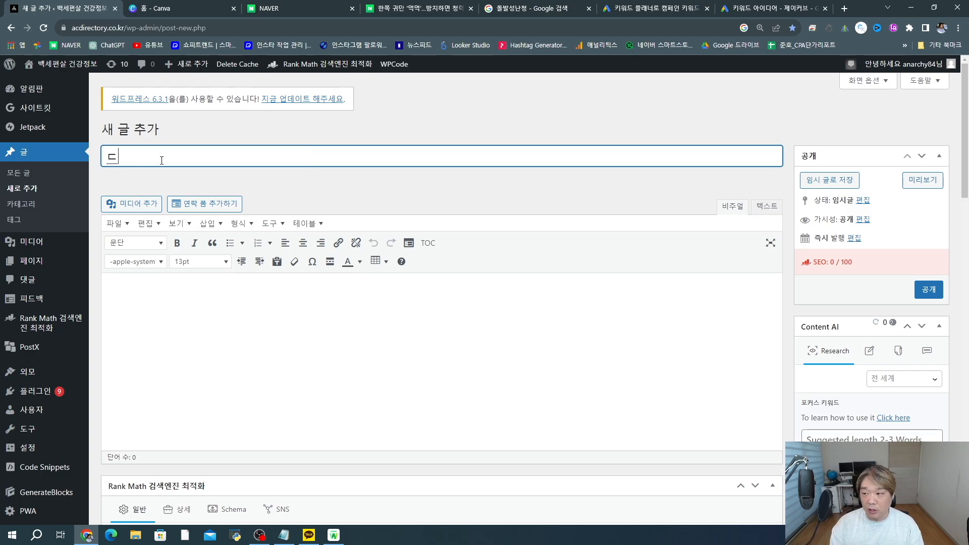
pyautogui.write('난청')
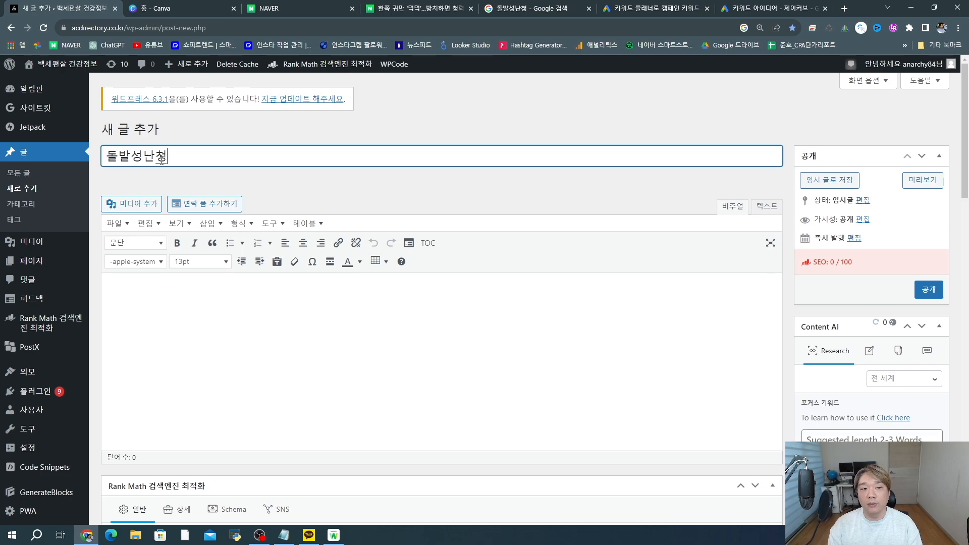
# Step: Extend the title with the question ", 혹시 나도 난청일까?" after "돌발성난청"
pyautogui.write(', 호ㅗㄱ시')
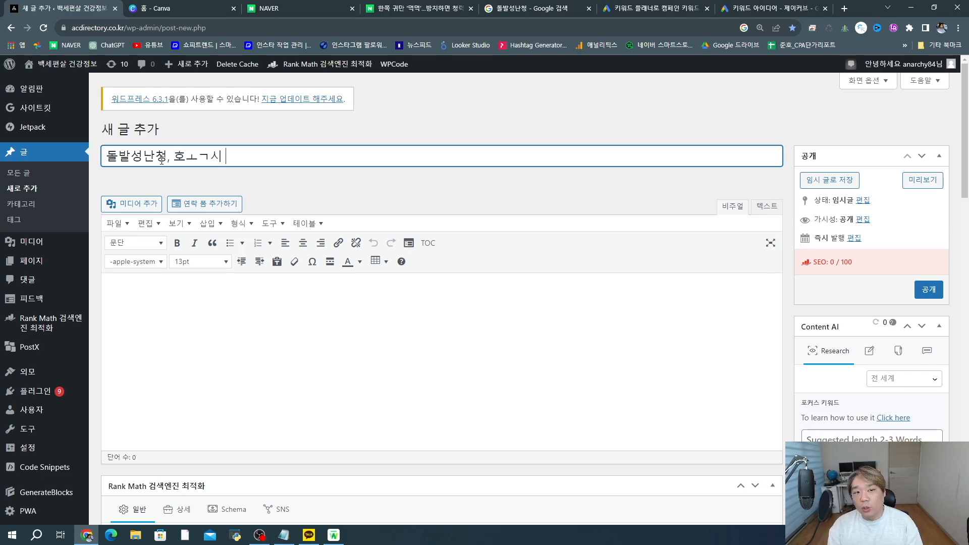
pyautogui.press('BackSpace')
pyautogui.press('BackSpace')
pyautogui.press('BackSpace')
pyautogui.press('BackSpace')
pyautogui.press('BackSpace')
pyautogui.write('혻시 나도')
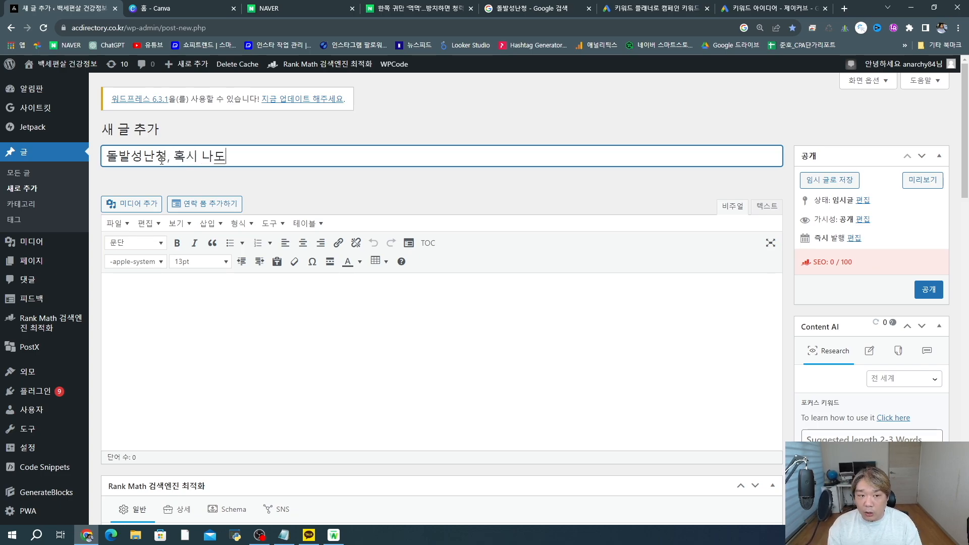
pyautogui.press('BackSpace')
pyautogui.press('BackSpace')
pyautogui.press('BackSpace')
pyautogui.press('BackSpace')
pyautogui.press('BackSpace')
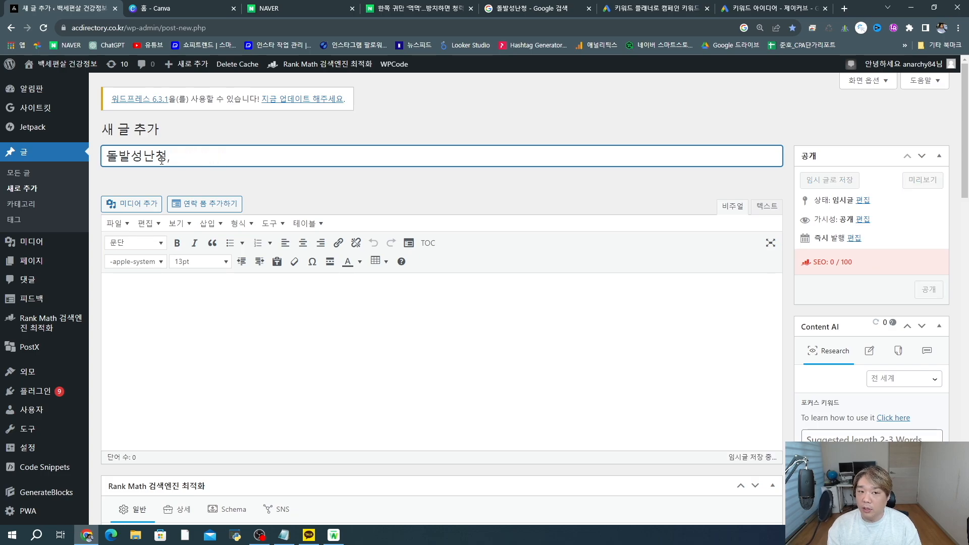
pyautogui.write('위')
pyautogui.press('BackSpace')
pyautogui.press('BackSpace')
pyautogui.press('BackSpace')
pyautogui.write('혹시 낭')
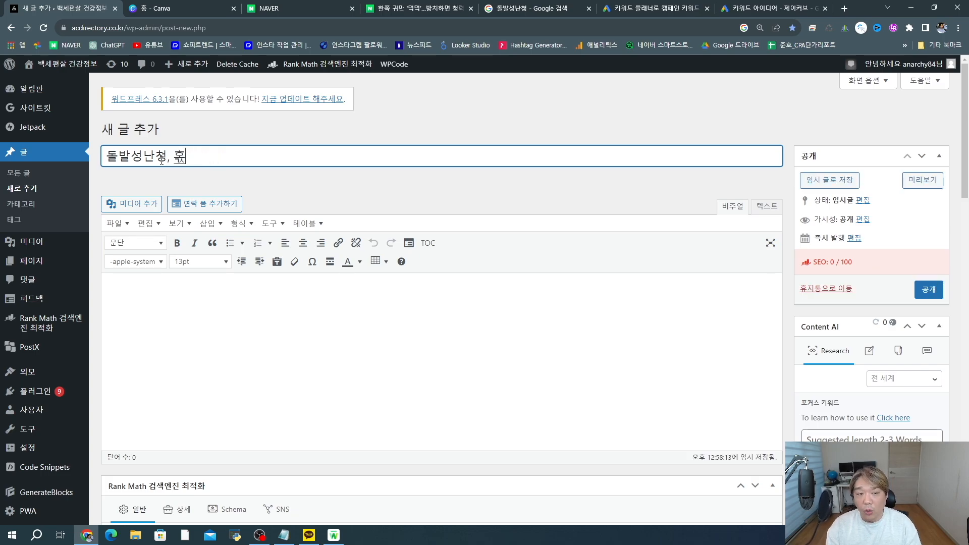
pyautogui.write('도 난청일까?')
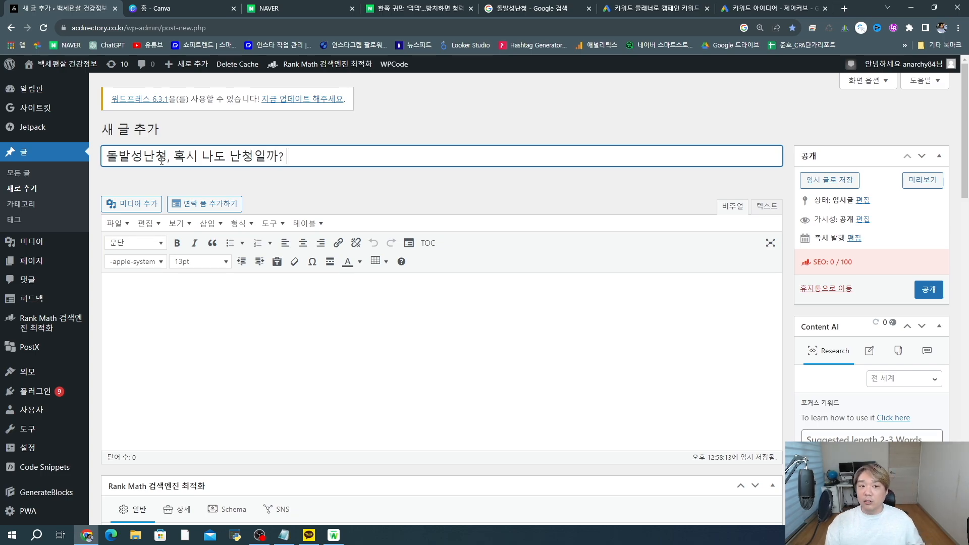
# Step: Remove the question after "돌발성난청," and try a new ending that starts with "갑작스런"
pyautogui.press('BackSpace')
pyautogui.press('BackSpace')
pyautogui.press('BackSpace')
pyautogui.press('BackSpace')
pyautogui.press('BackSpace')
pyautogui.press('BackSpace')
pyautogui.press('BackSpace')
pyautogui.press('BackSpace')
pyautogui.press('BackSpace')
pyautogui.press('BackSpace')
pyautogui.press('BackSpace')
pyautogui.press('BackSpace')
pyautogui.write('갑')
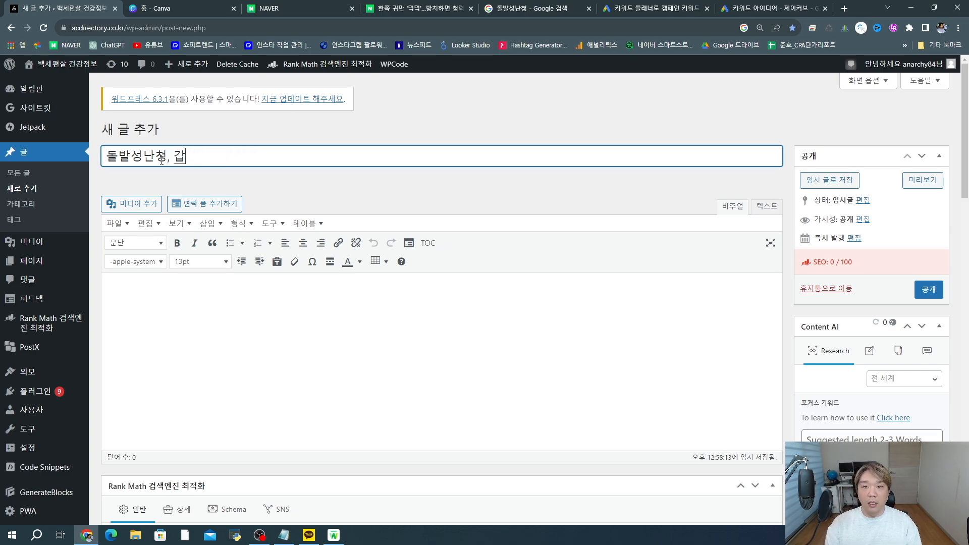
pyautogui.write('작스런 뒤에서')
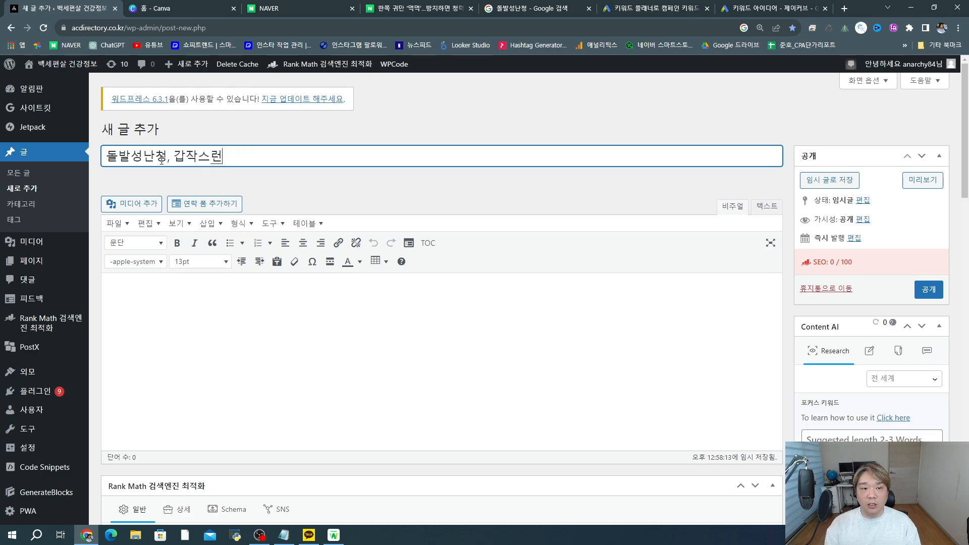
# Step: Reword the title's ending after the comma as "귀에서 갑자기 삐~소리 난다면 확인!"
pyautogui.press('BackSpace')
pyautogui.press('BackSpace')
pyautogui.press('BackSpace')
pyautogui.press('BackSpace')
pyautogui.press('BackSpace')
pyautogui.press('BackSpace')
pyautogui.press('BackSpace')
pyautogui.press('BackSpace')
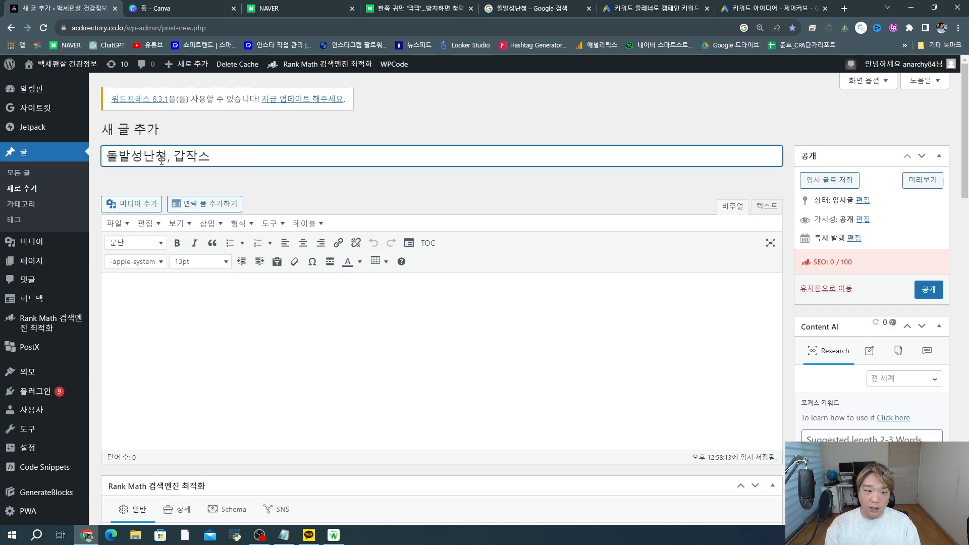
pyautogui.write('귀에서 ㄱ')
pyautogui.write('갑자기 삐~ㅎㅅ')
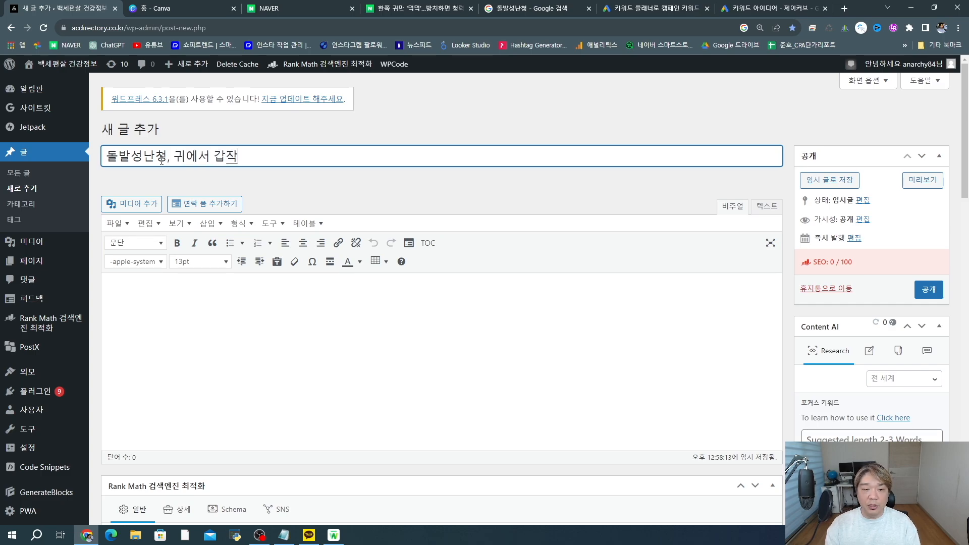
pyautogui.write('ㅗㄹ')
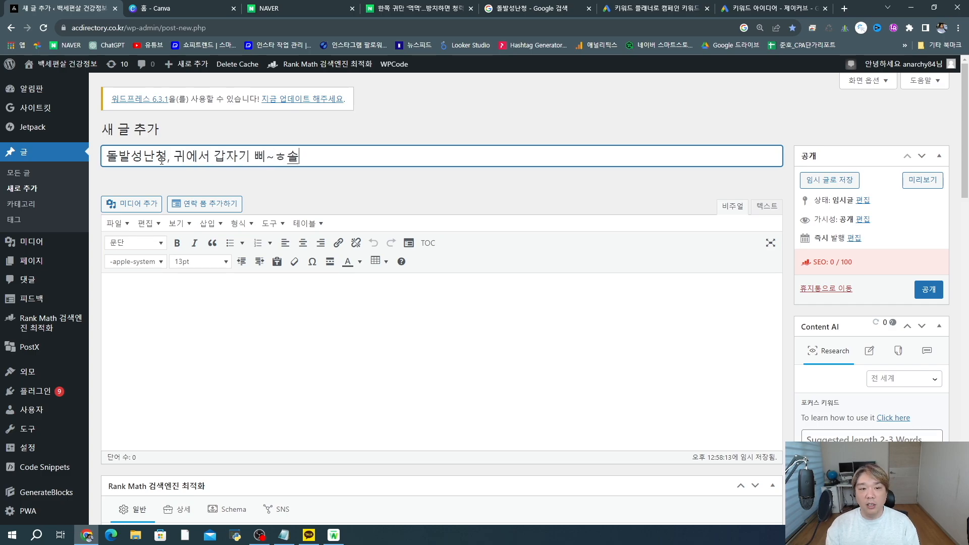
pyautogui.press('BackSpace')
pyautogui.press('BackSpace')
pyautogui.press('BackSpace')
pyautogui.press('BackSpace')
pyautogui.write('소리 난ㅇ')
pyautogui.press('BackSpace')
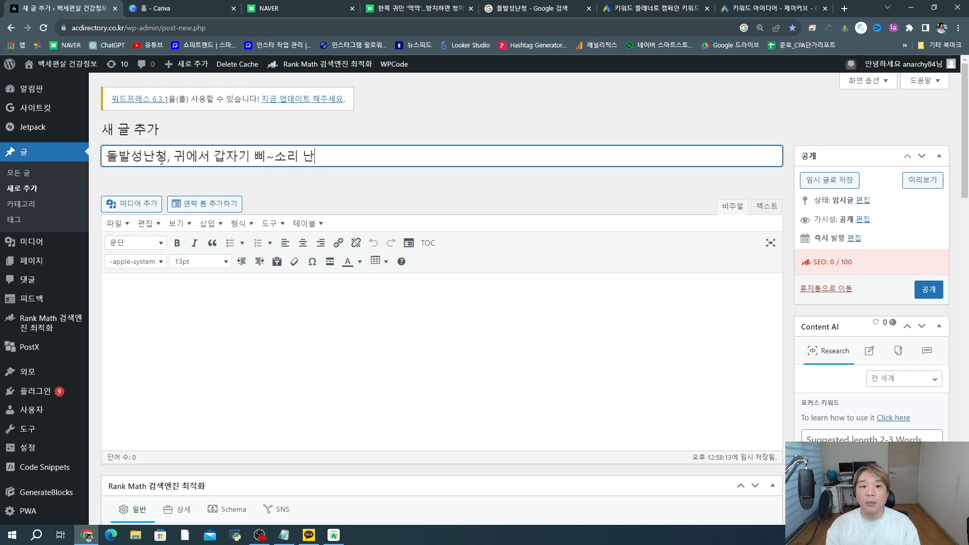
pyautogui.write('다면 꼭! ㅎ')
pyautogui.write('ㅐ')
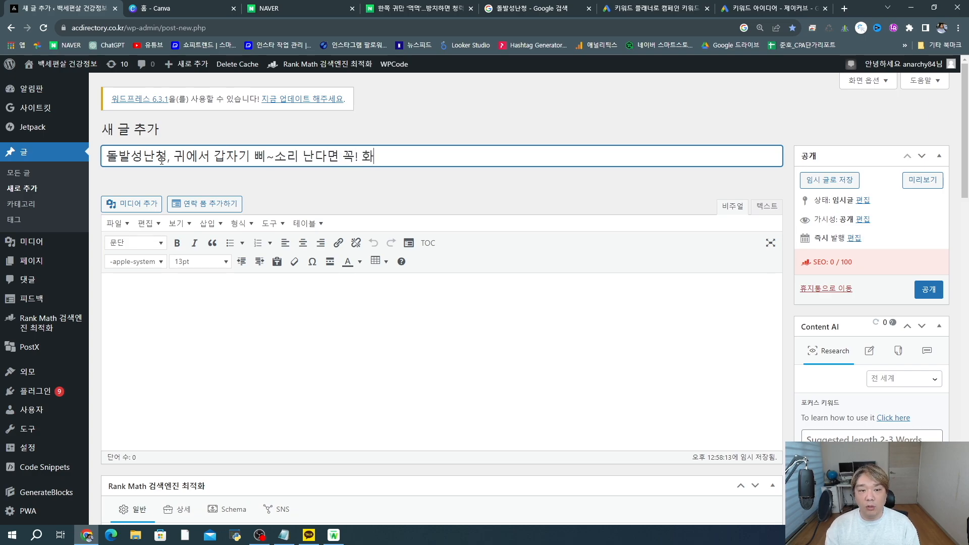
pyautogui.press('BackSpace')
pyautogui.press('BackSpace')
pyautogui.press('BackSpace')
pyautogui.press('BackSpace')
pyautogui.press('BackSpace')
pyautogui.write('확인!')
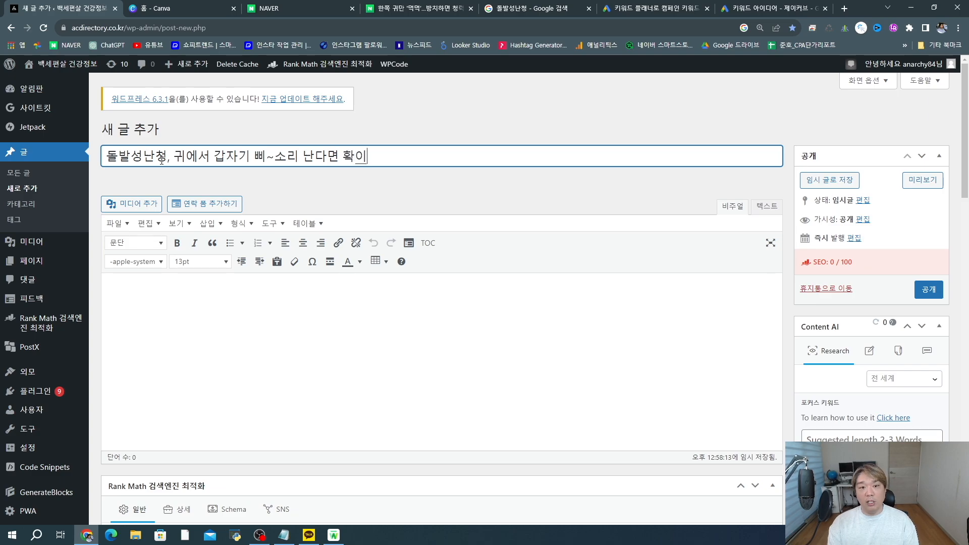
# Step: Switch to the Naver news article and examine its headline and opening paragraphs on 돌발성 난청
pyautogui.click(423, 8)
pyautogui.moveTo(240, 150); pyautogui.dragTo(442, 154)
pyautogui.click(445, 168)
pyautogui.scroll(-6, 413, 225)
pyautogui.moveTo(271, 234); pyautogui.dragTo(473, 267)
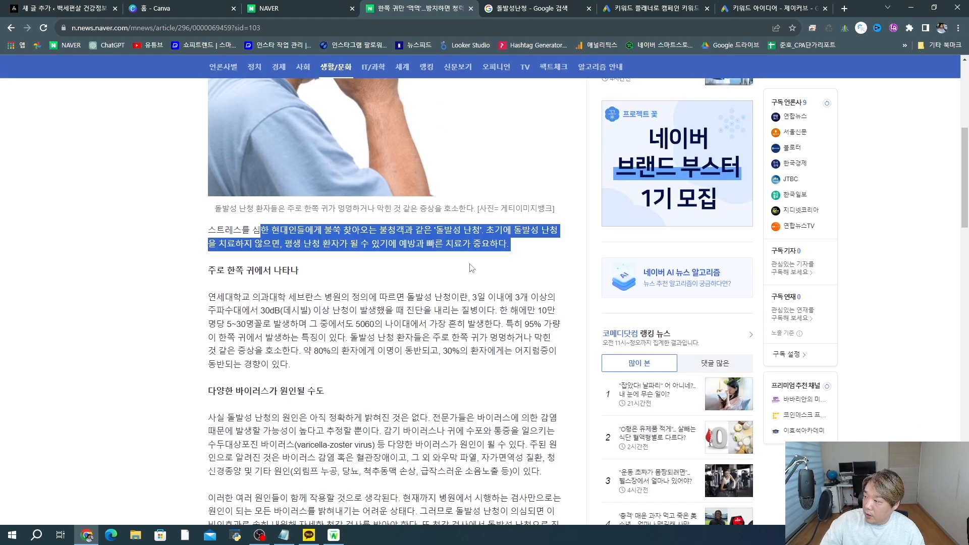
pyautogui.click(382, 263)
pyautogui.scroll(-1, 382, 263)
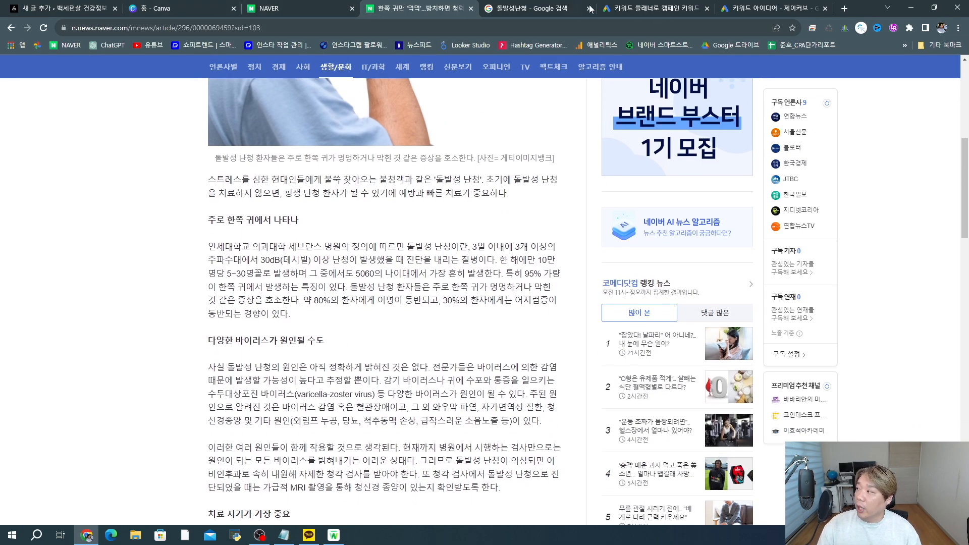
# Step: Return to the WordPress post and make the title "돌발성 난청, 한쪽 귀가 갑자기 먹먹하세요?", with a space inside 돌발성 난청
pyautogui.hotkey('ctrl', '1')
pyautogui.write('한쪽 귀가 갑자기 먹먹하')
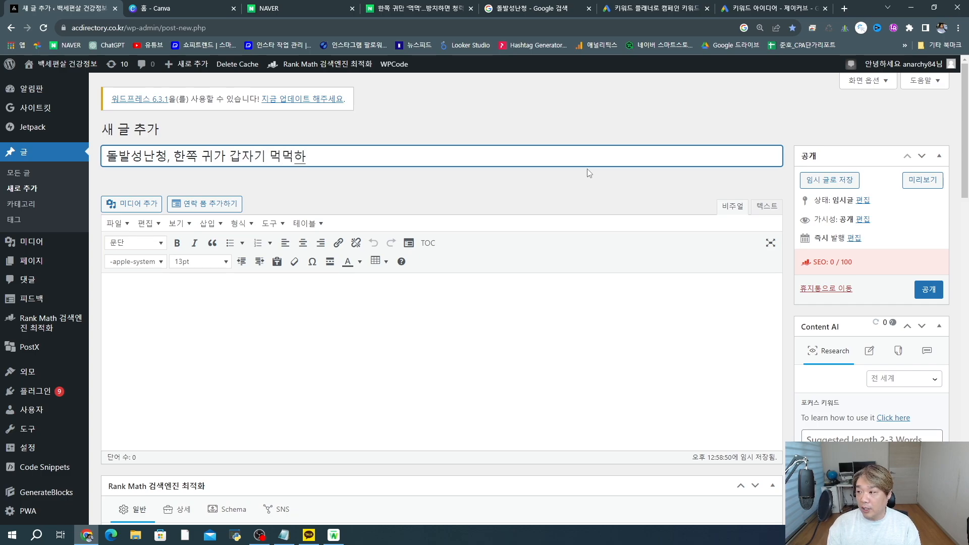
pyautogui.write('세요?')
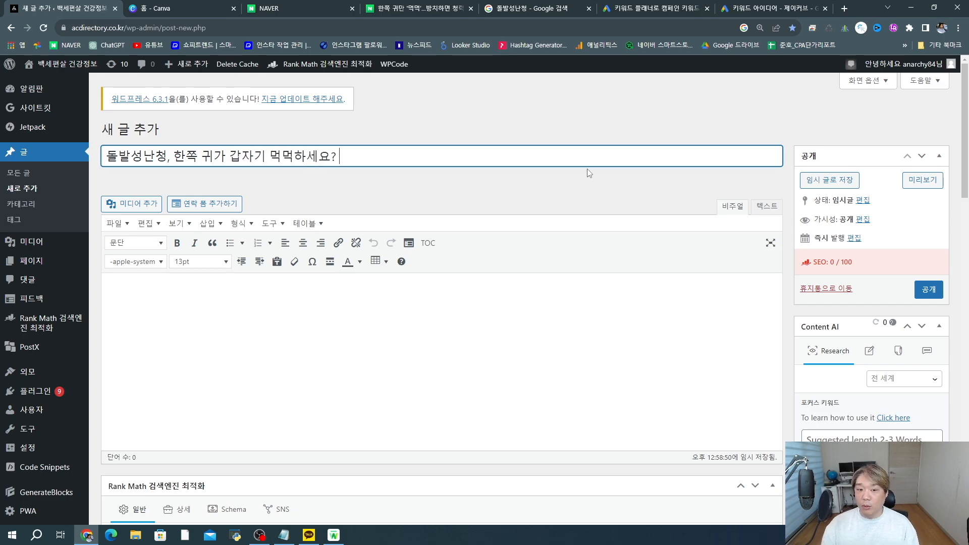
pyautogui.click(144, 156)
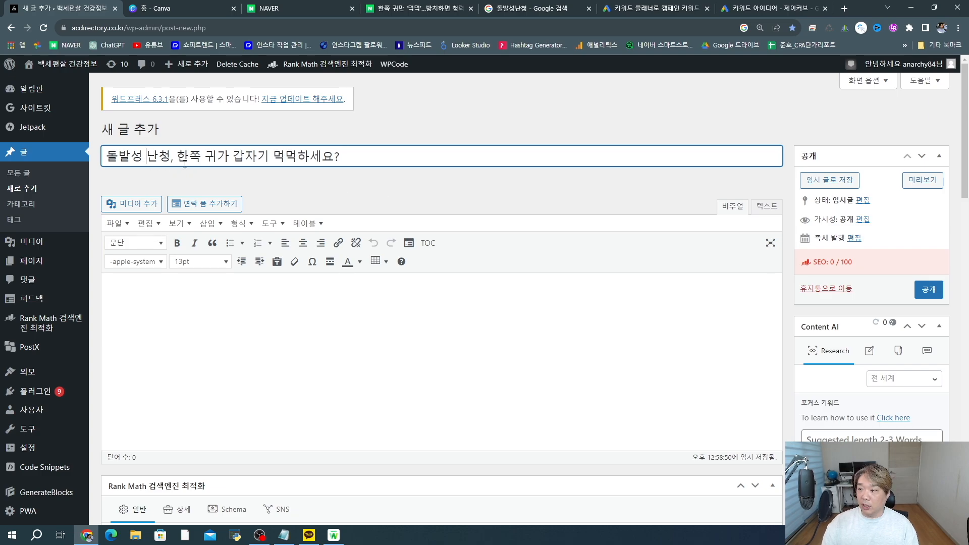
pyautogui.moveTo(201, 157); pyautogui.dragTo(311, 156)
pyautogui.click(332, 156)
pyautogui.hotkey('ctrl', 'a')
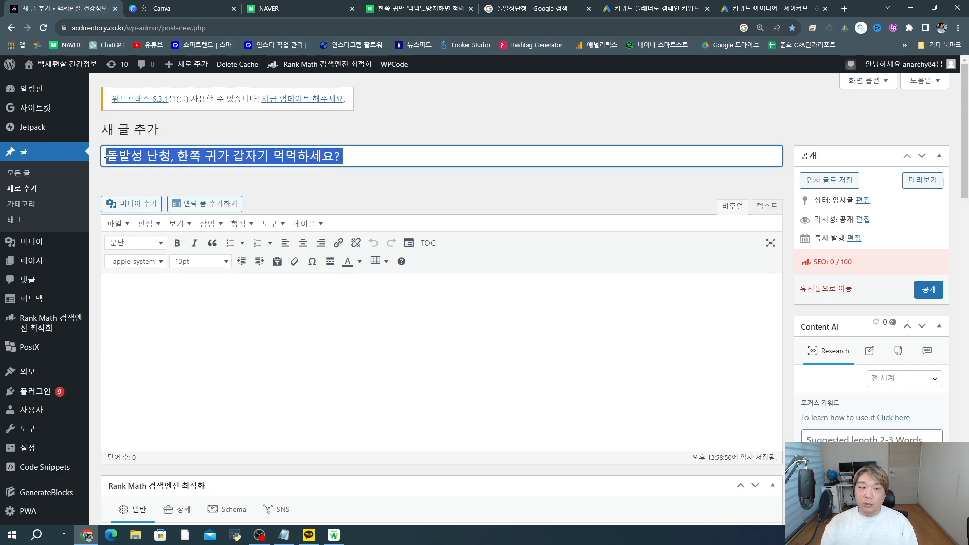
pyautogui.click(227, 286)
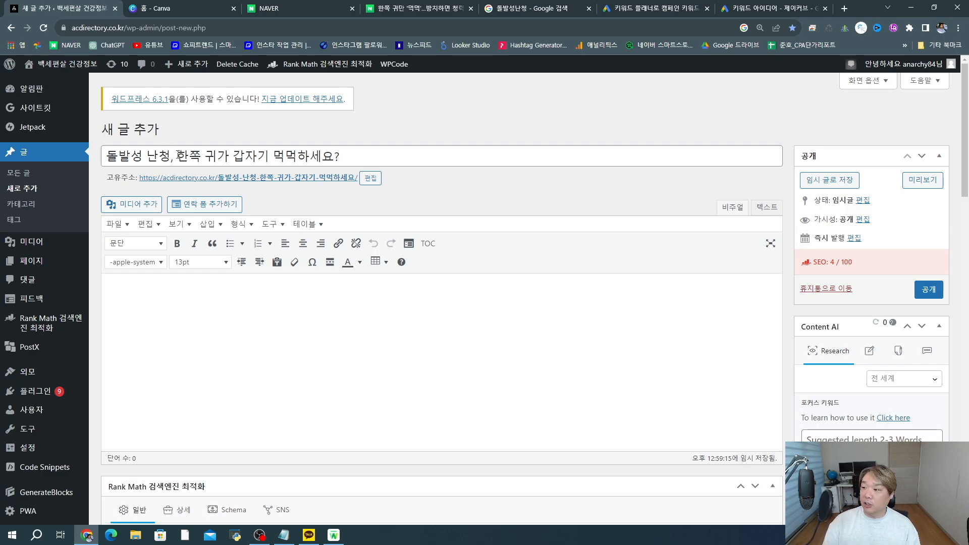
# Step: Replace the whole title with "돌발성 난청 초기 증상, 갑자기 귀에서 이런 증상이 있다면?"
pyautogui.tripleClick(429, 168)
pyautogui.write('돌발성 난청 ')
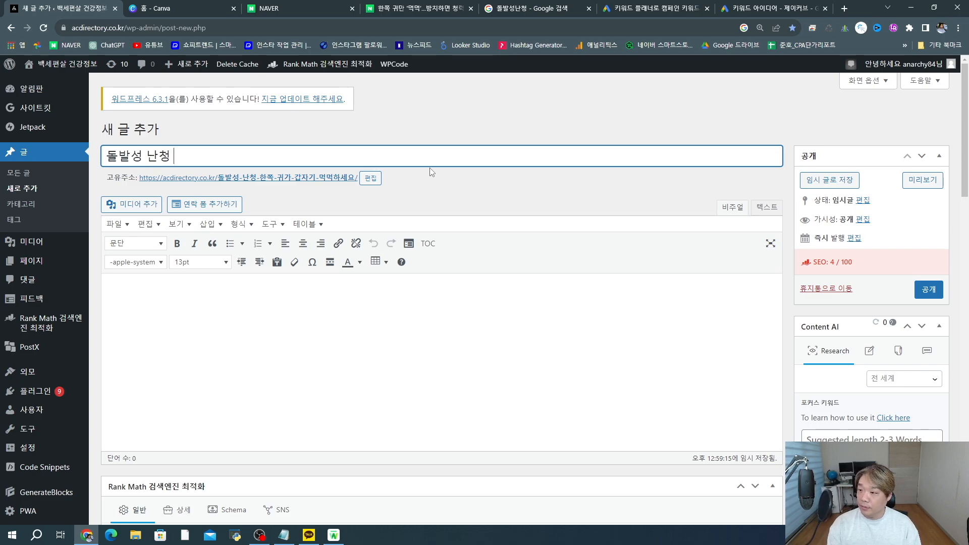
pyautogui.write('초기 증상, ')
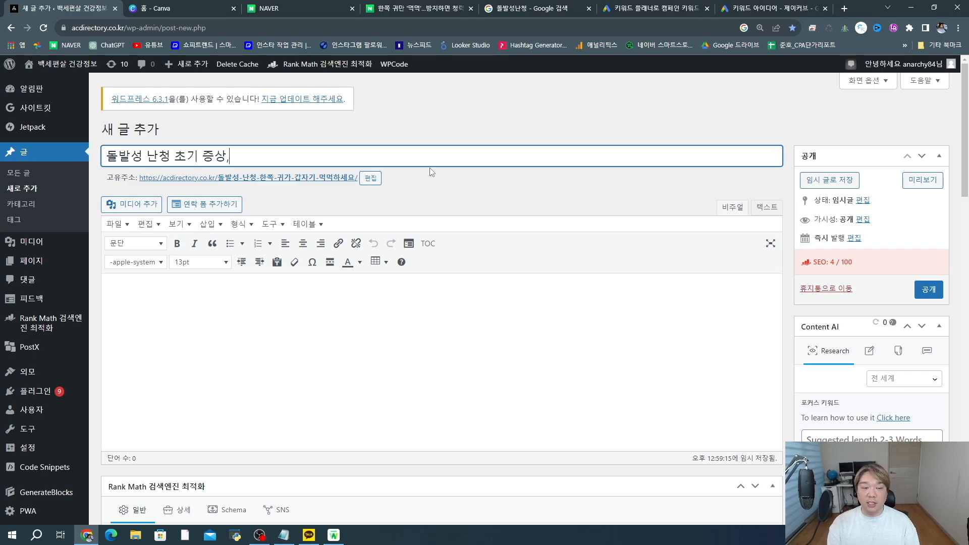
pyautogui.write('갑자기 ')
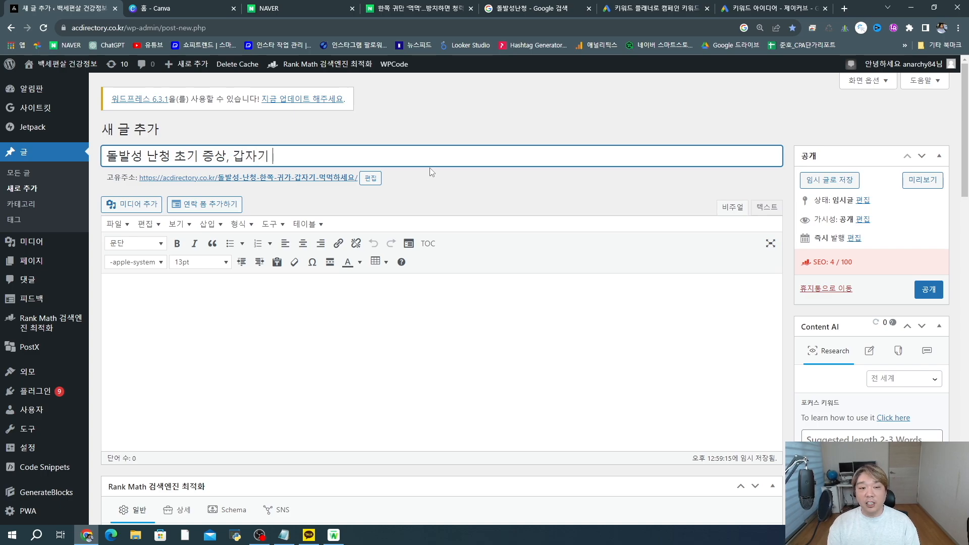
pyautogui.write('귀에서 이런 증상')
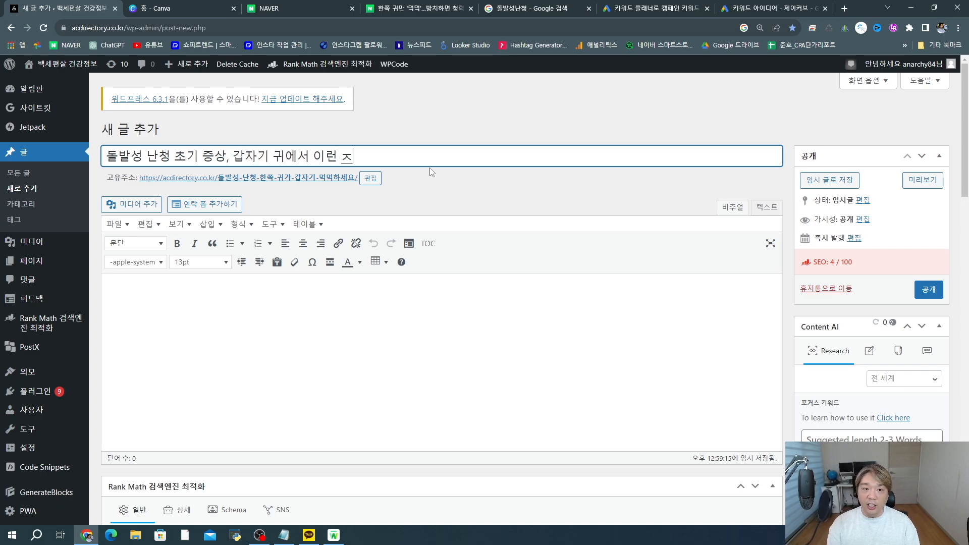
pyautogui.write('이 있다면?')
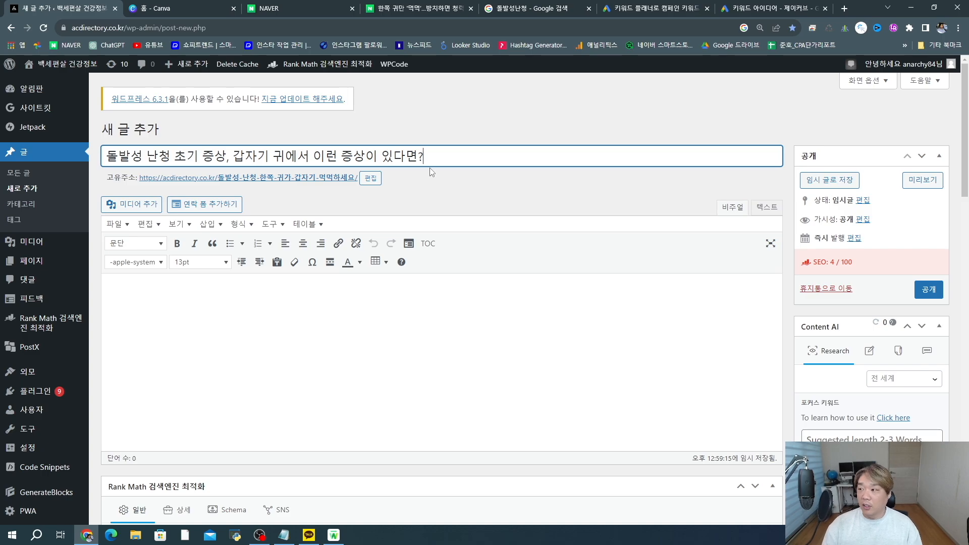
# Step: Compare the title's opening phrase with the Keyword Planner ideas and highlight the "돌발성 난청 초기 증상" keyword there
pyautogui.click(436, 300)
pyautogui.moveTo(171, 158); pyautogui.dragTo(233, 158)
pyautogui.click(118, 157)
pyautogui.click(104, 158)
pyautogui.click(765, 8)
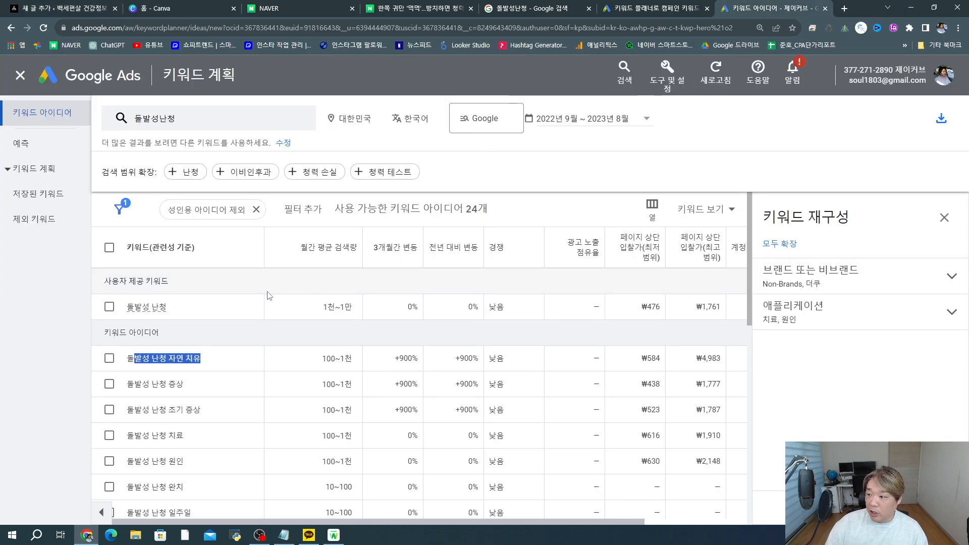
pyautogui.moveTo(208, 410); pyautogui.dragTo(126, 410)
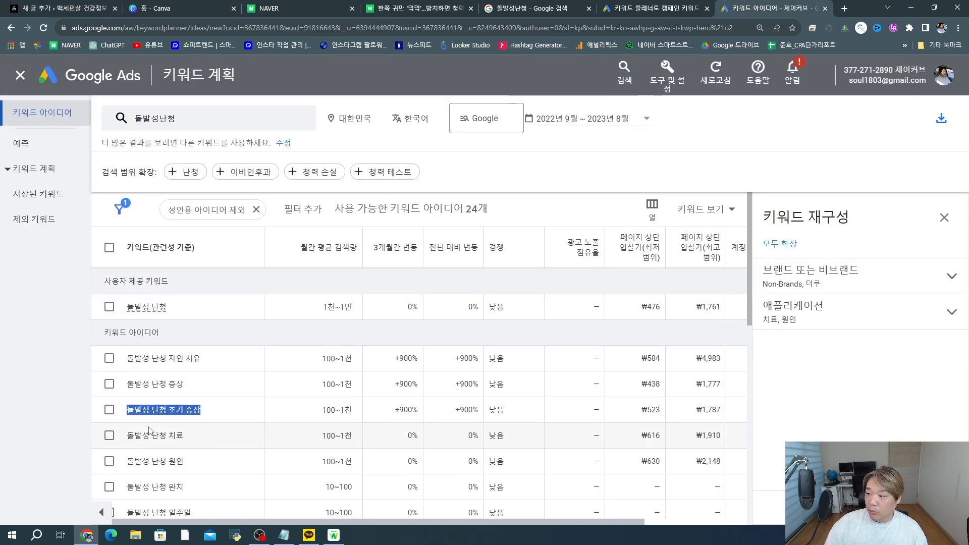
# Step: Return to the WordPress post and reword the title's ending so it reads "돌발성 난청 초기 증상, 갑자기 귀가 먹먹하다면?"
pyautogui.click(96, 9)
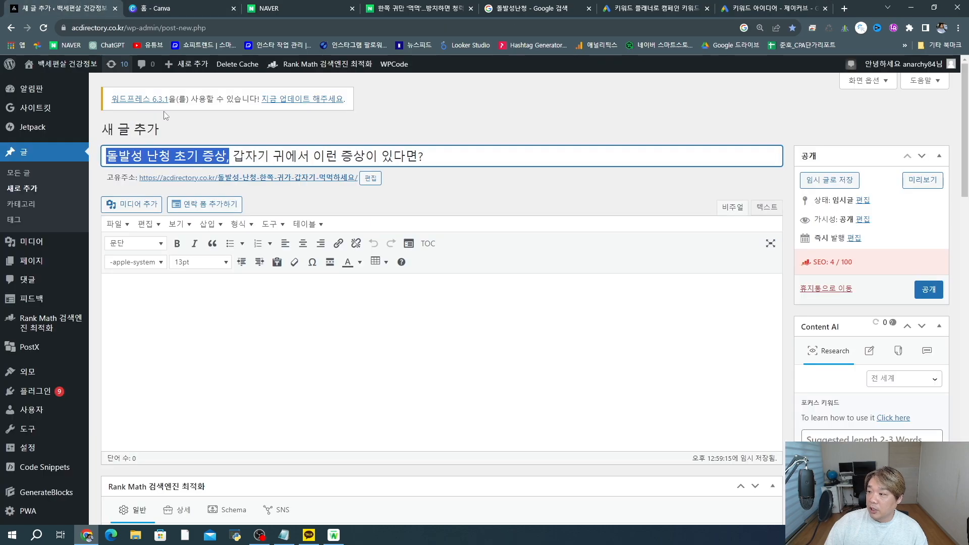
pyautogui.click(243, 156)
pyautogui.moveTo(113, 153); pyautogui.dragTo(231, 156)
pyautogui.click(243, 156)
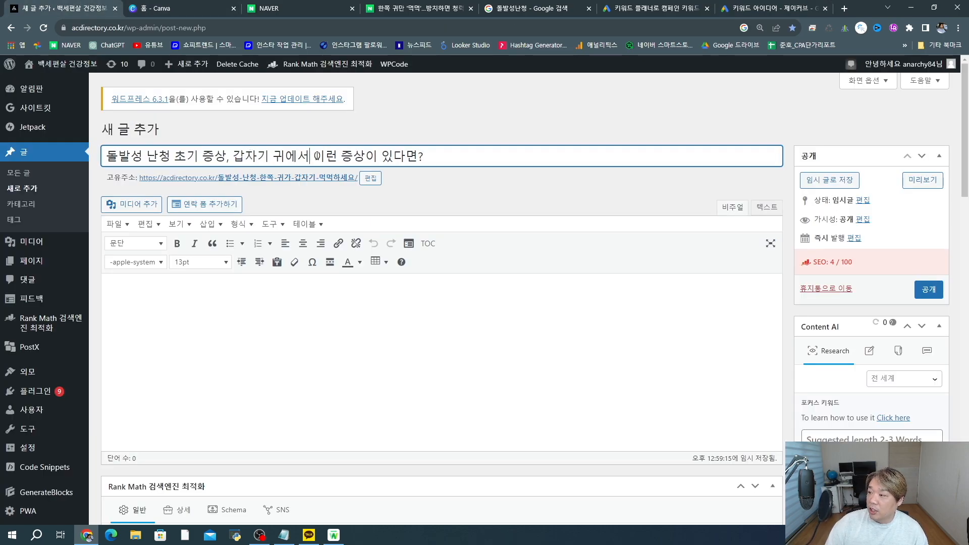
pyautogui.click(425, 156)
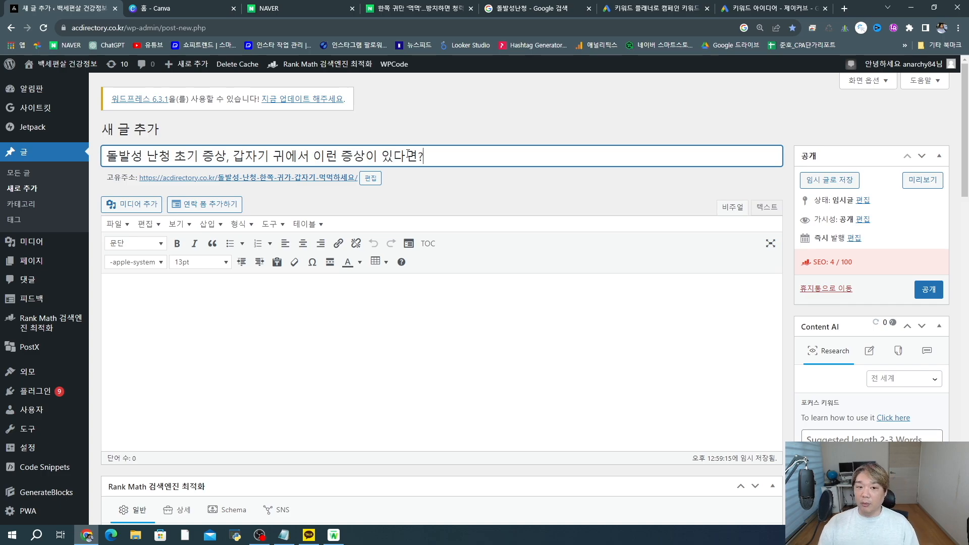
pyautogui.moveTo(286, 156); pyautogui.dragTo(619, 163)
pyautogui.write('가 ')
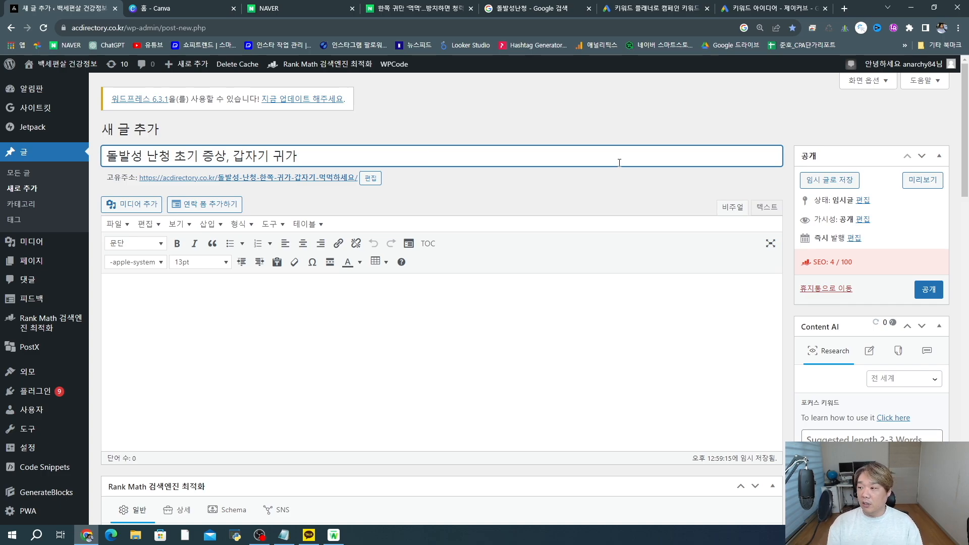
pyautogui.write('먹먹하다면')
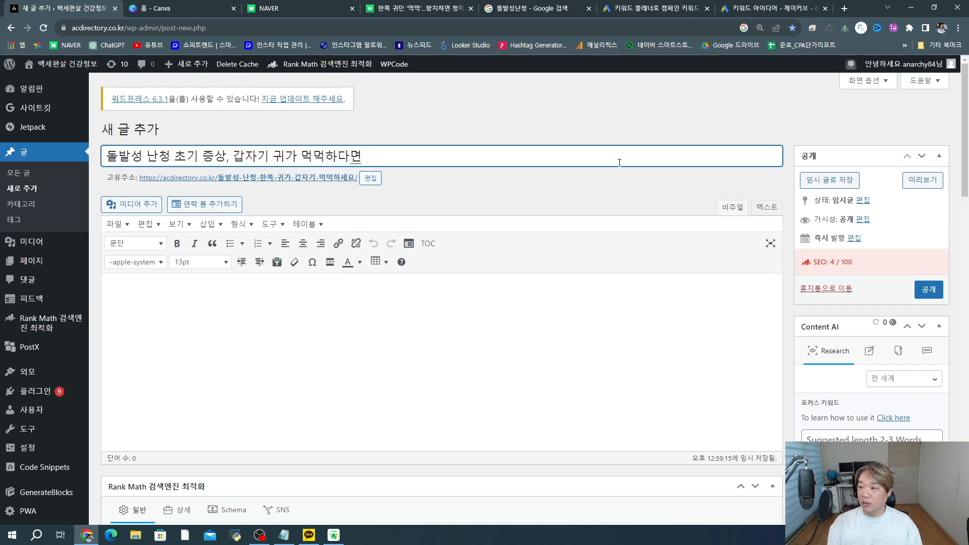
pyautogui.write('?')
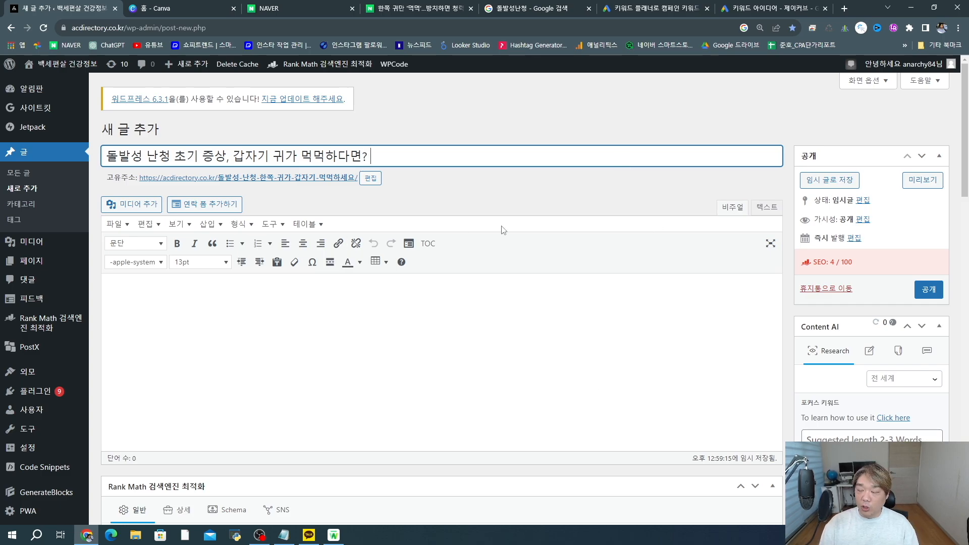
# Step: Copy the full post title into the empty post body and format that line as a heading
pyautogui.hotkey('ctrl', 'a')
pyautogui.hotkey('ctrl', 'c')
pyautogui.click(131, 286)
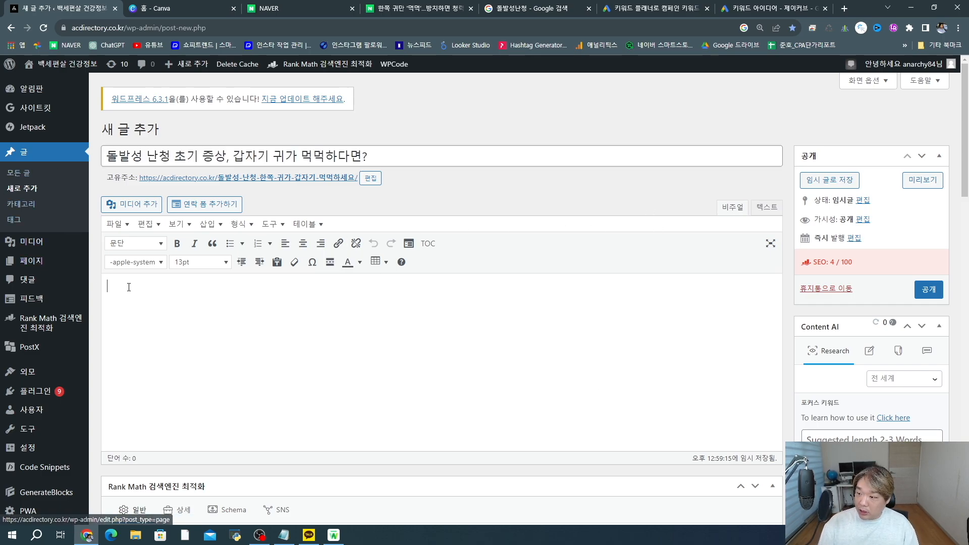
pyautogui.hotkey('ctrl', 'v')
pyautogui.moveTo(310, 285); pyautogui.dragTo(107, 285)
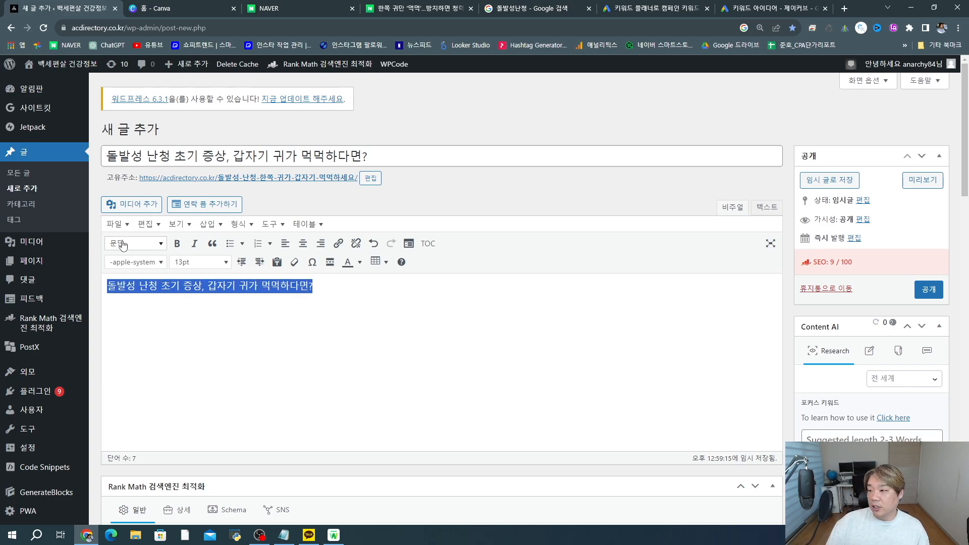
pyautogui.click(136, 243)
pyautogui.click(154, 339)
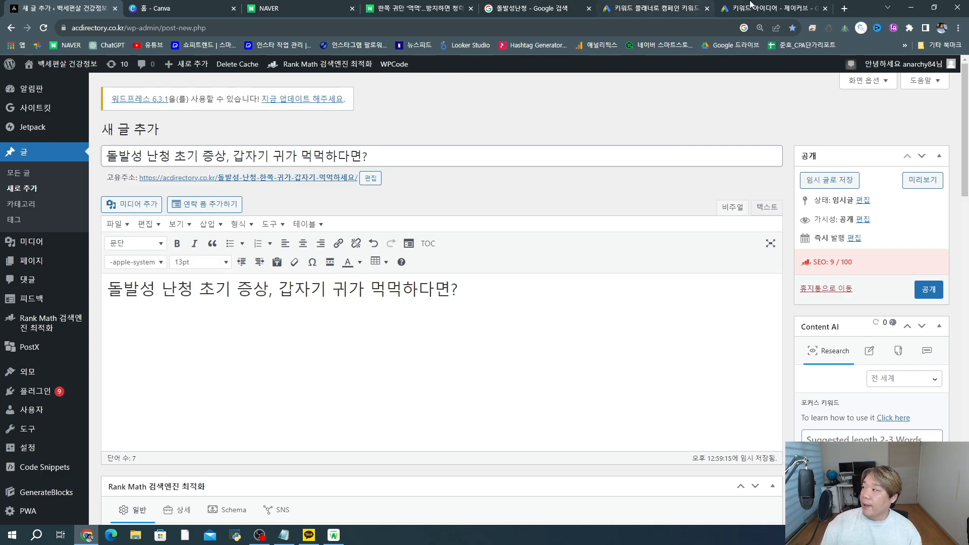
# Step: Check the "돌발성 난청 자연 치유" keyword idea in Keyword Planner, then return to the blank line under the post's heading
pyautogui.click(751, 5)
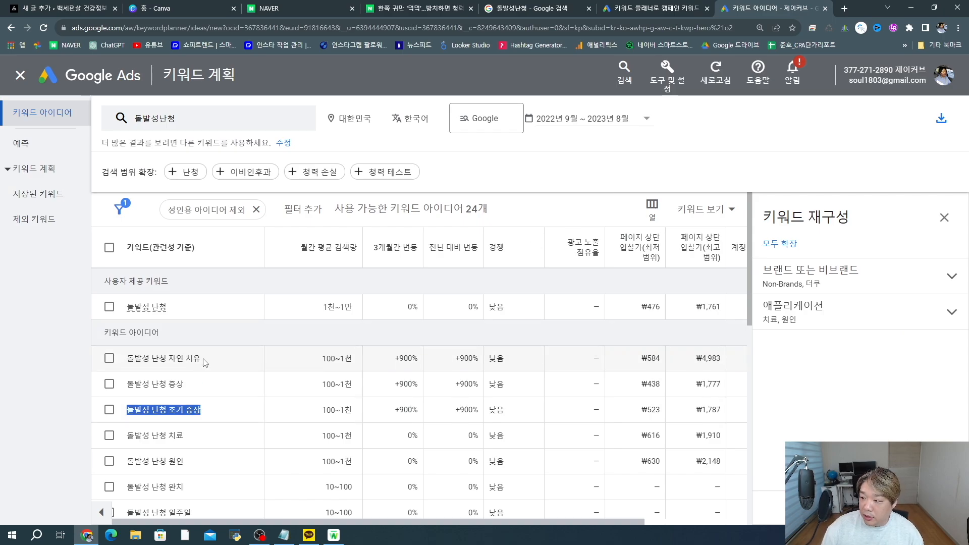
pyautogui.moveTo(203, 359); pyautogui.dragTo(126, 358)
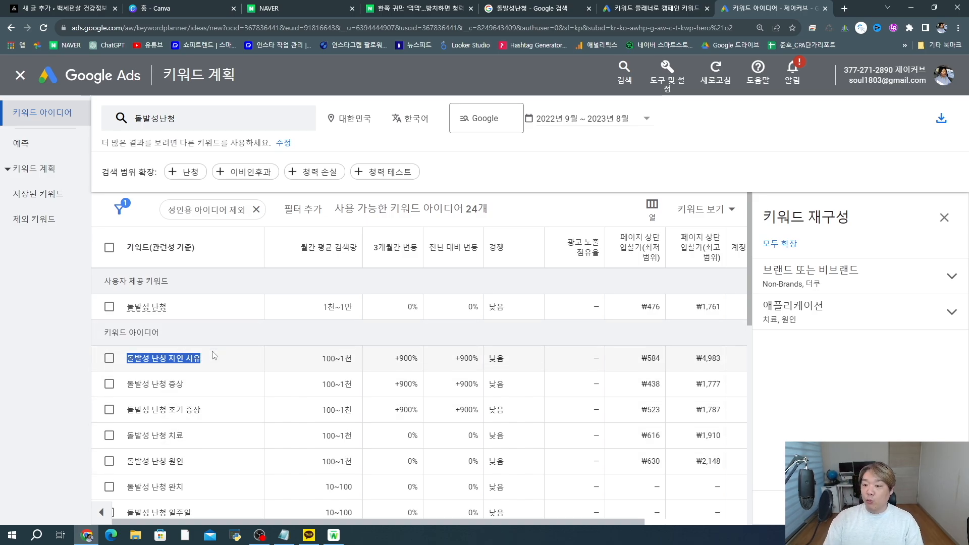
pyautogui.hotkey('ctrl', '1')
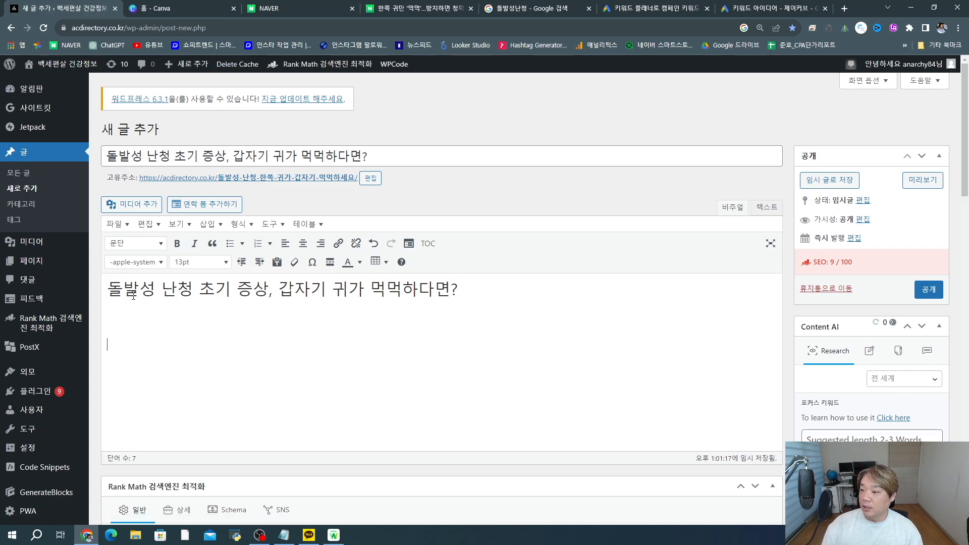
pyautogui.moveTo(133, 296); pyautogui.dragTo(396, 303)
pyautogui.click(208, 337)
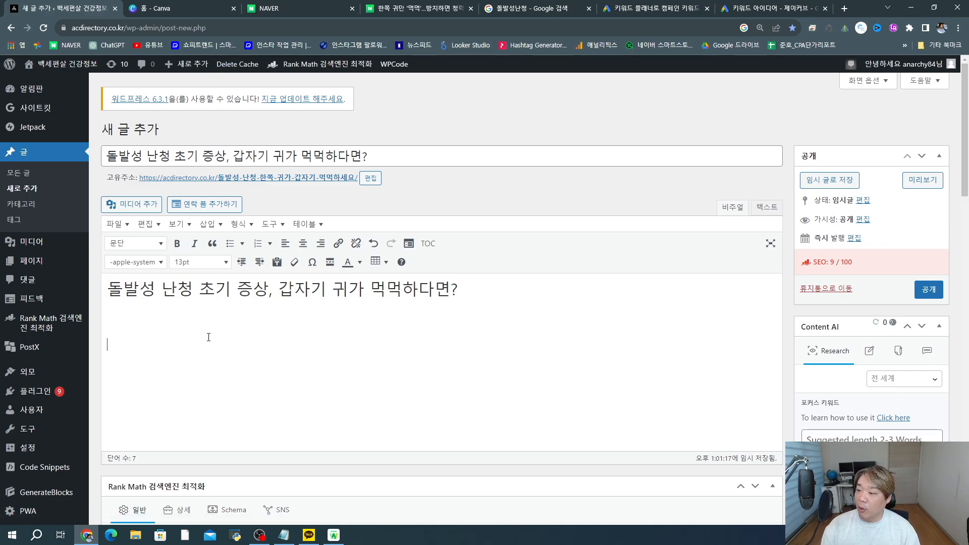
# Step: Move the Naver news article into its own window beside the WordPress editor and show its opening paragraphs
pyautogui.click(419, 8)
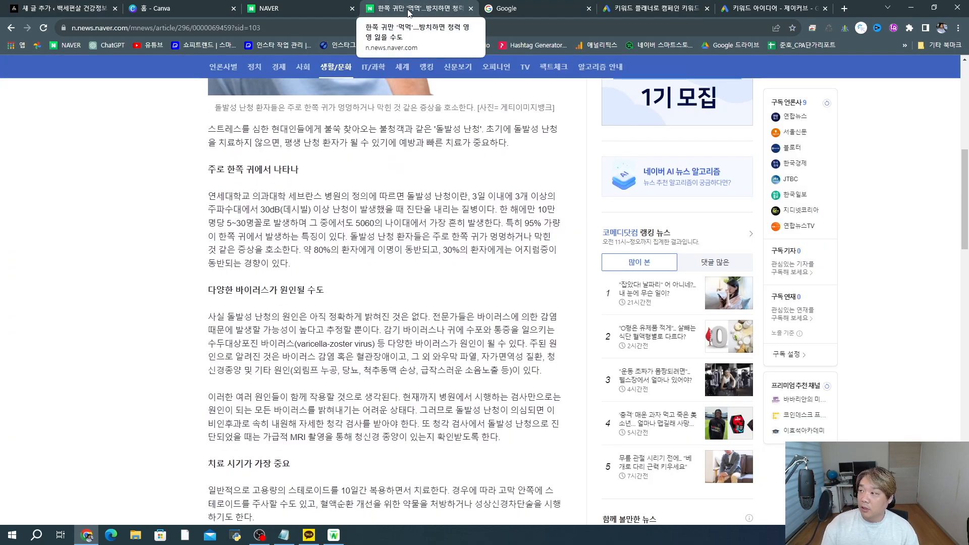
pyautogui.moveTo(407, 10); pyautogui.dragTo(966, 182)
pyautogui.moveTo(502, 215); pyautogui.dragTo(731, 230)
pyautogui.scroll(5, 683, 268)
pyautogui.scroll(-5, 683, 263)
# Step: Start the introduction below the body heading with "어느날 갑자기 한쪽 귀가 먹먹하면서 안들리신 경험 있으신"
pyautogui.click(226, 321)
pyautogui.write('어으날 ')
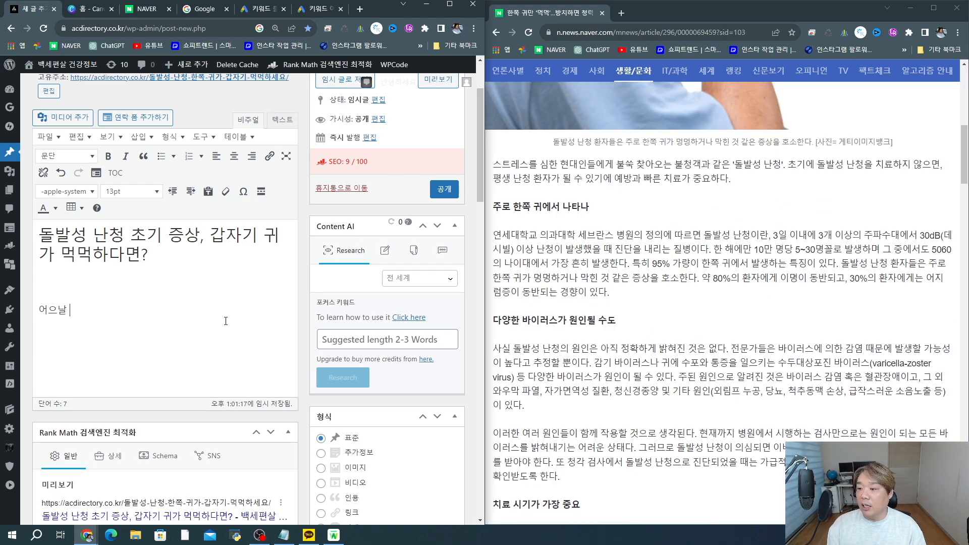
pyautogui.write('느날 갑자기 귀에')
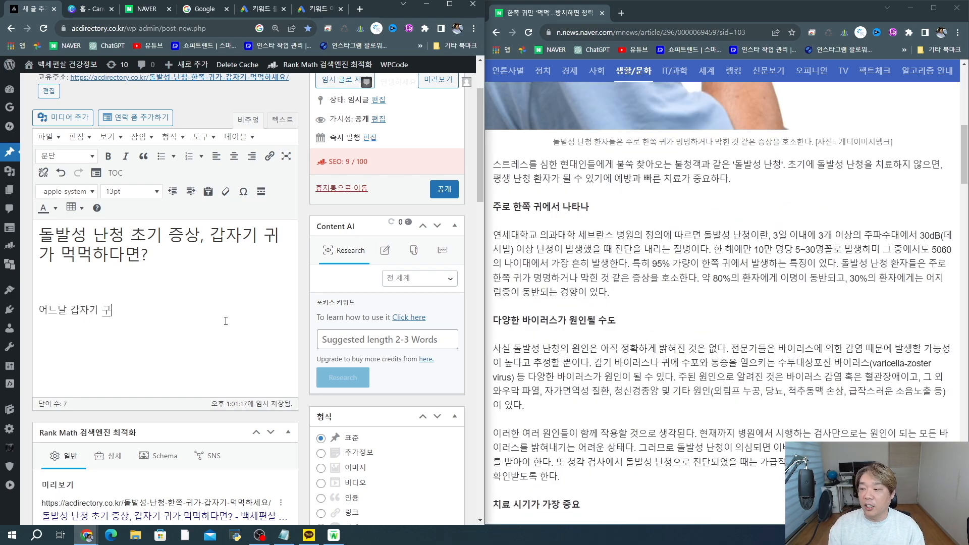
pyautogui.press('BackSpace')
pyautogui.press('BackSpace')
pyautogui.write('한쪽 귀가 머겸')
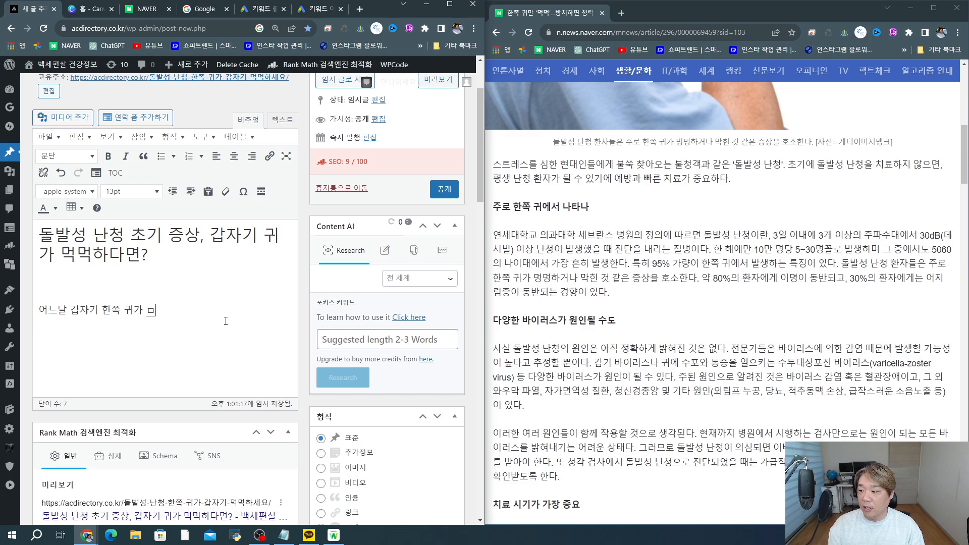
pyautogui.press('BackSpace')
pyautogui.press('BackSpace')
pyautogui.write('먹하면서')
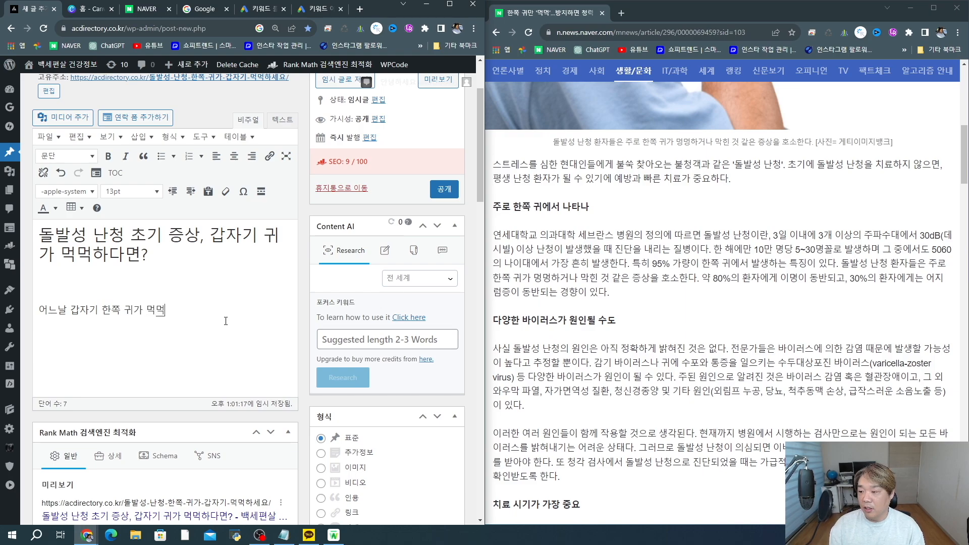
pyautogui.write(' 안들리시')
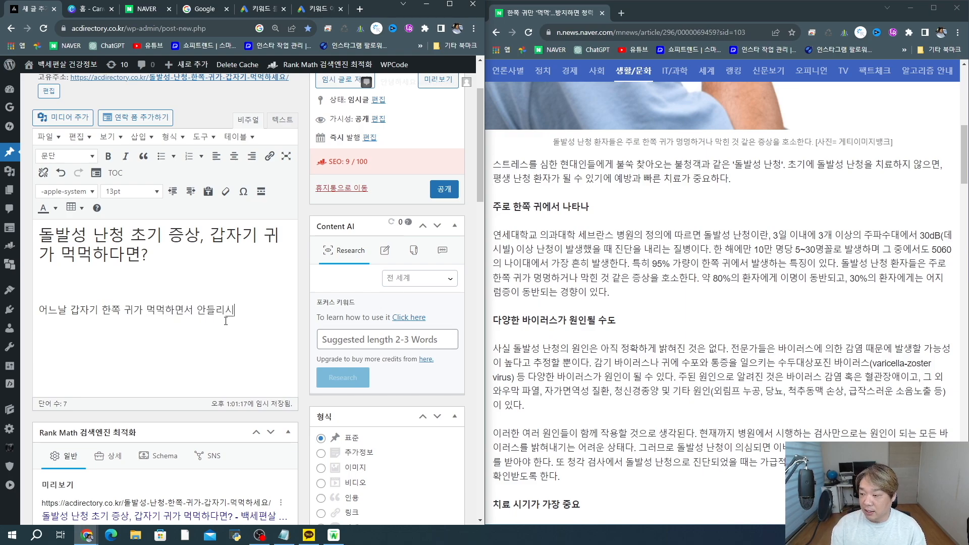
pyautogui.write('ㄴ 경험 있으신')
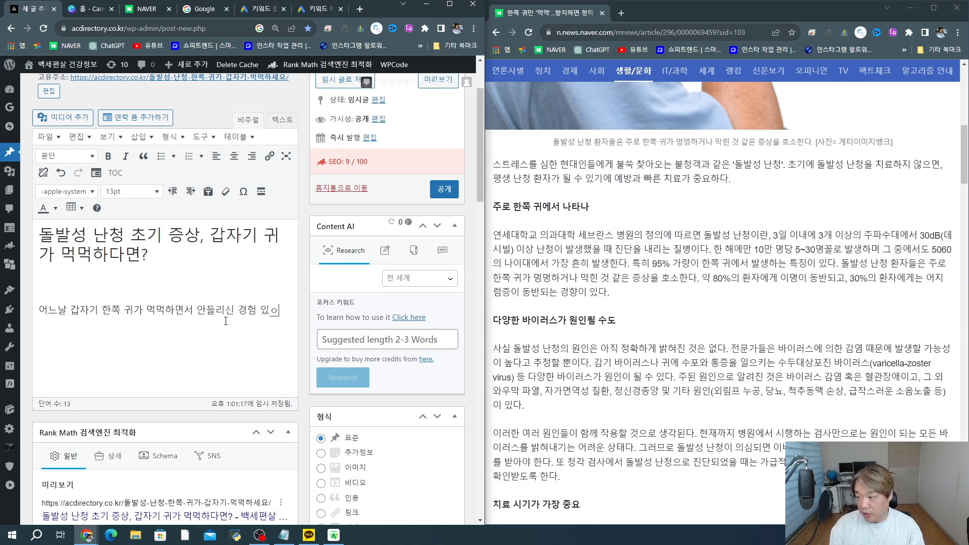
# Step: Finish the question with "가요?" and add "아니면 갑자기 귀에서 삐~ 하는 소리와 함께 소리가 잘 안들리신 경우 있으신가요?"
pyautogui.write('가요? 아니ㅓㅁㄴ 한 쪽')
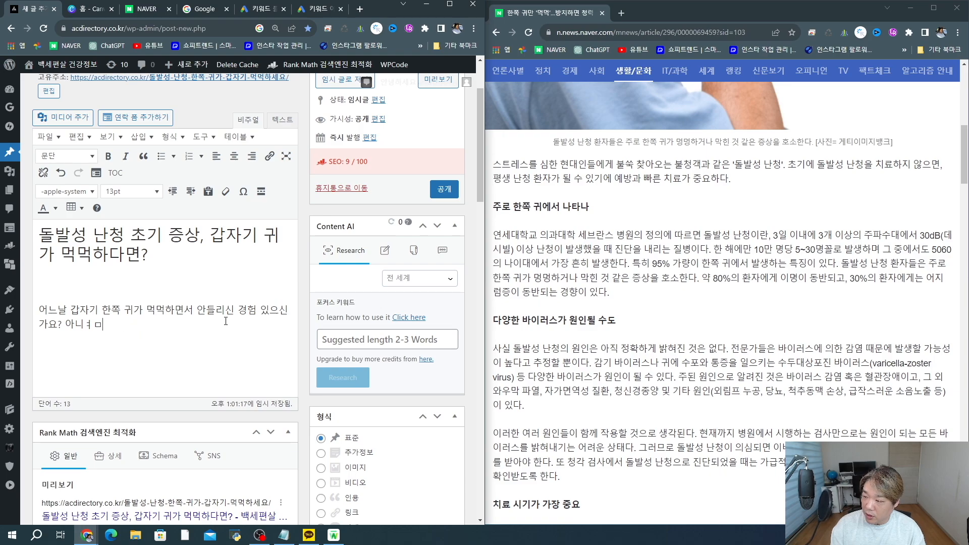
pyautogui.press('BackSpace')
pyautogui.press('BackSpace')
pyautogui.press('BackSpace')
pyautogui.press('BackSpace')
pyautogui.press('BackSpace')
pyautogui.press('BackSpace')
pyautogui.press('BackSpace')
pyautogui.write('면 갑ㅈ')
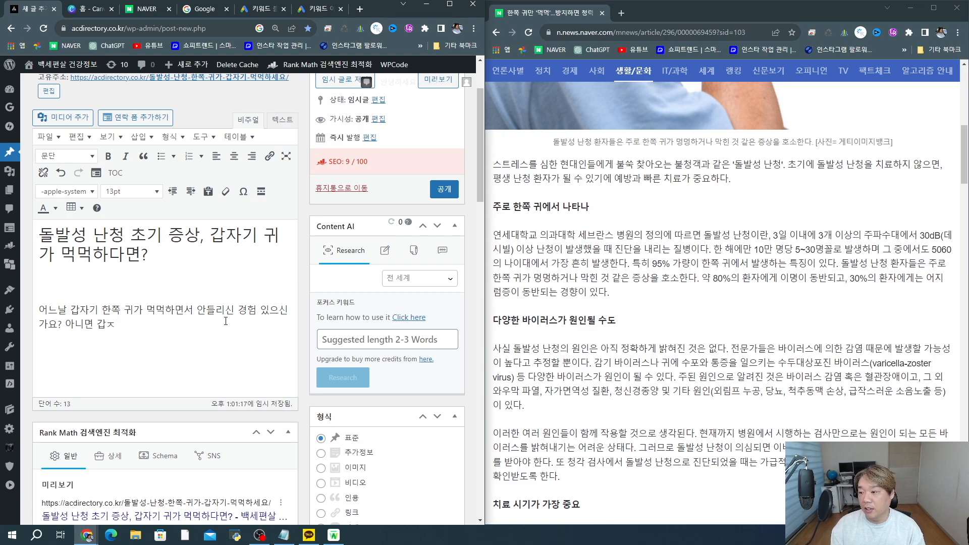
pyautogui.write('가기 자기 귀에서 삐~ 해')
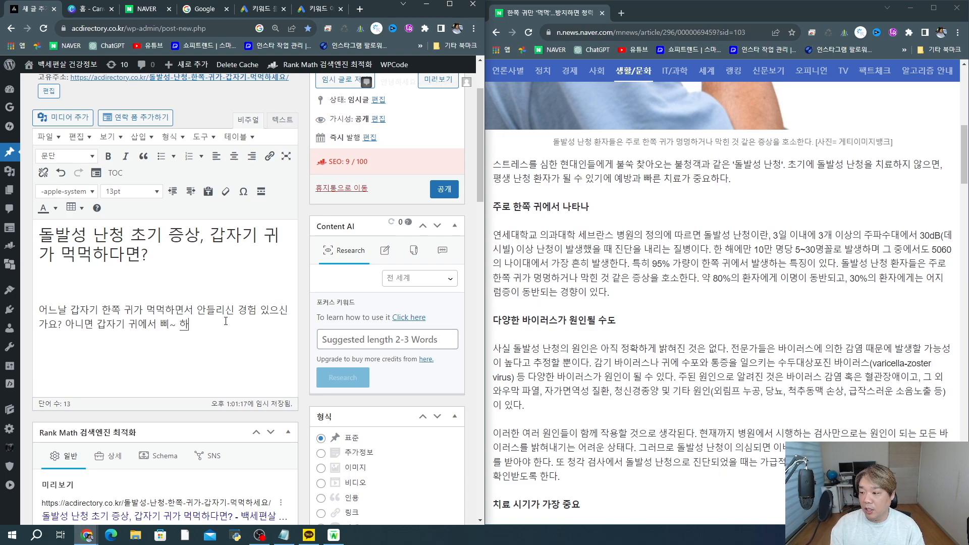
pyautogui.press('BackSpace')
pyautogui.write('하는 소리와 함께 ㅅ')
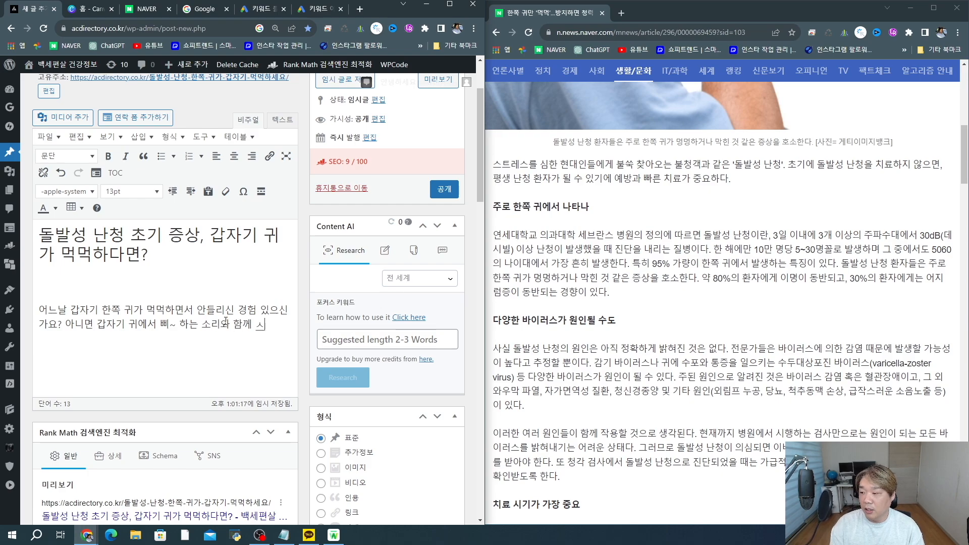
pyautogui.press('BackSpace')
pyautogui.write('소리가 잘 안들릿')
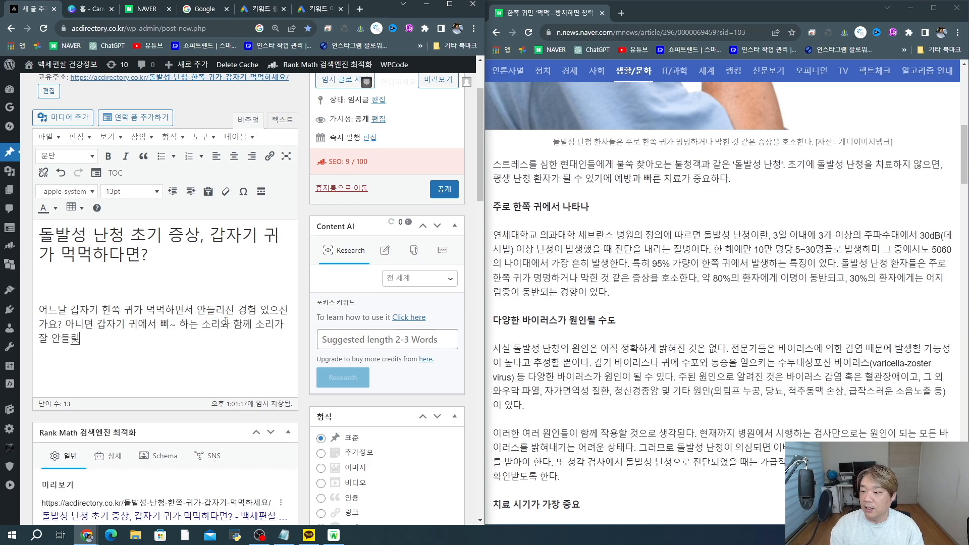
pyautogui.write('신 경우 있으신가')
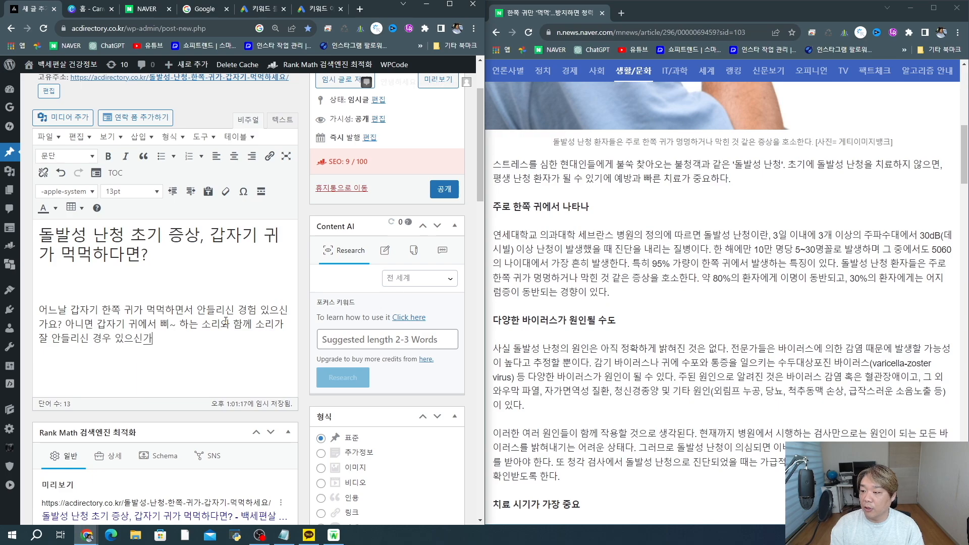
pyautogui.write('요>?')
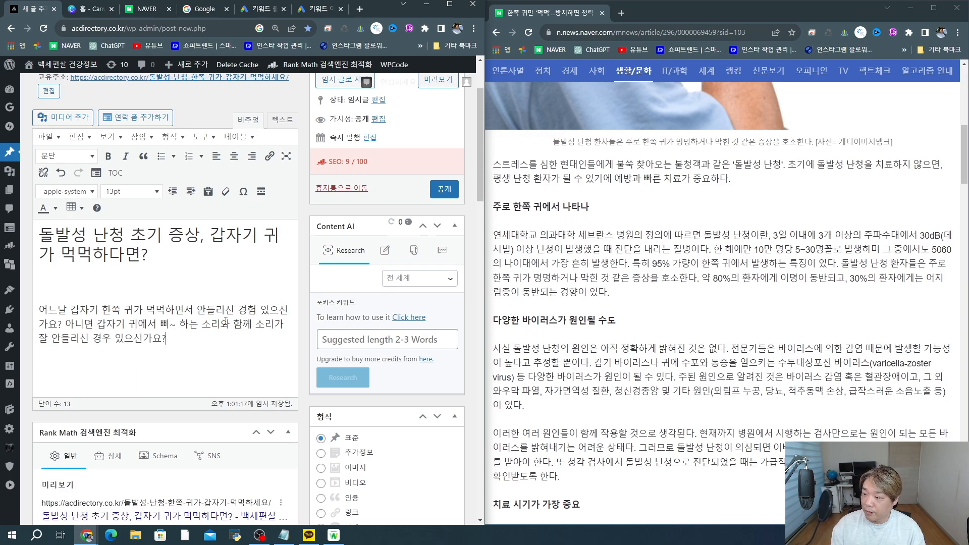
# Step: Start a new paragraph below the introduction with "이런 질환들은 대부분 일시적이거나 아니면 급"
pyautogui.press('Return')
pyautogui.press('Return')
pyautogui.write('대부분의')
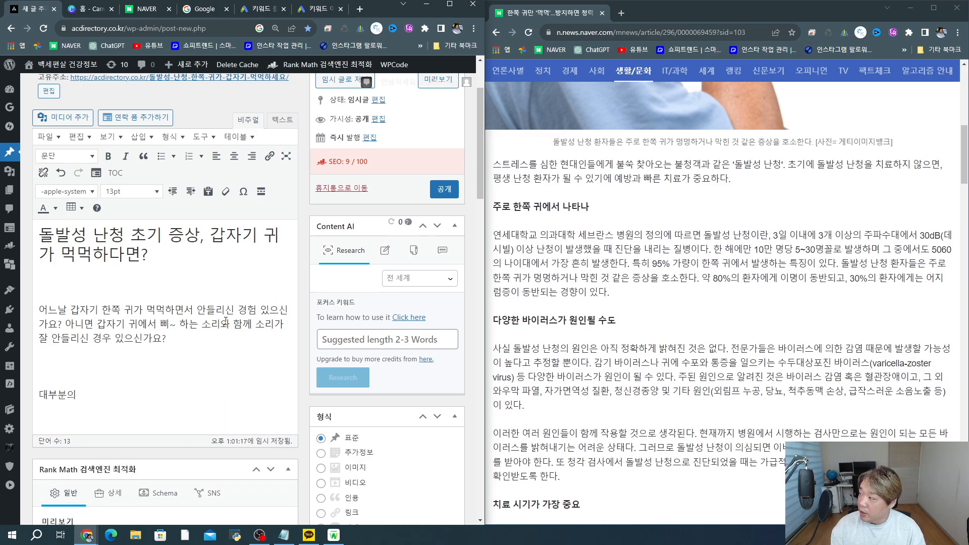
pyautogui.press('BackSpace')
pyautogui.press('BackSpace')
pyautogui.press('BackSpace')
pyautogui.press('BackSpace')
pyautogui.write('이런 질환들응ㄴ 대')
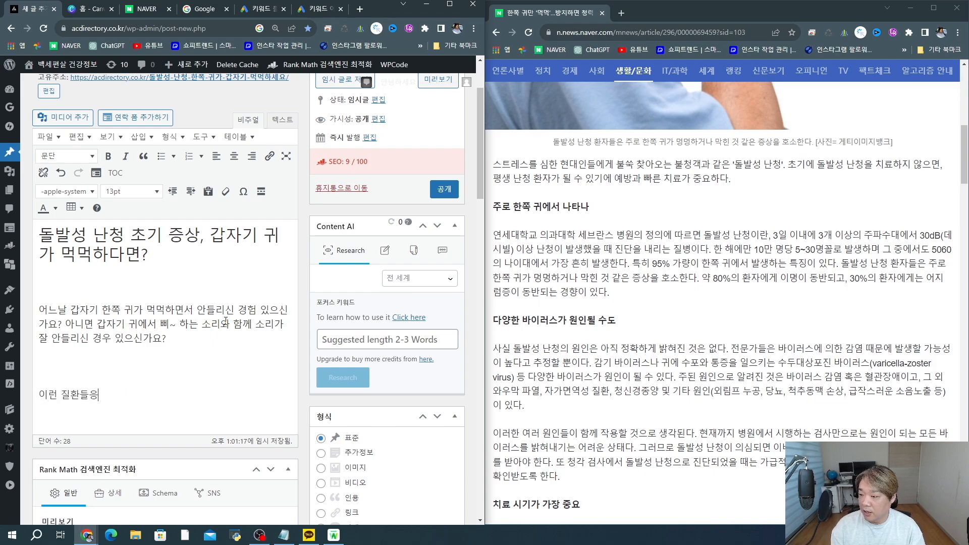
pyautogui.write('은 대부분 일')
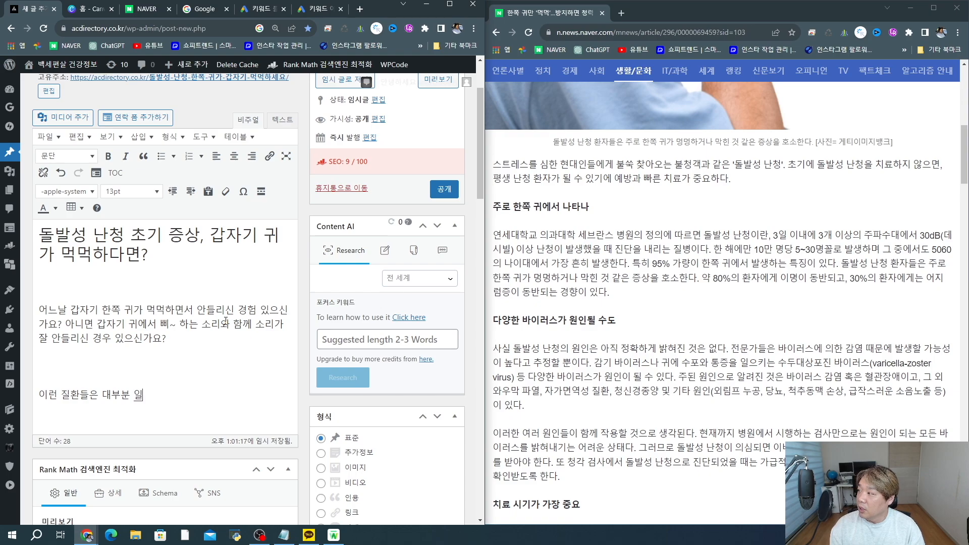
pyautogui.write('시적이게')
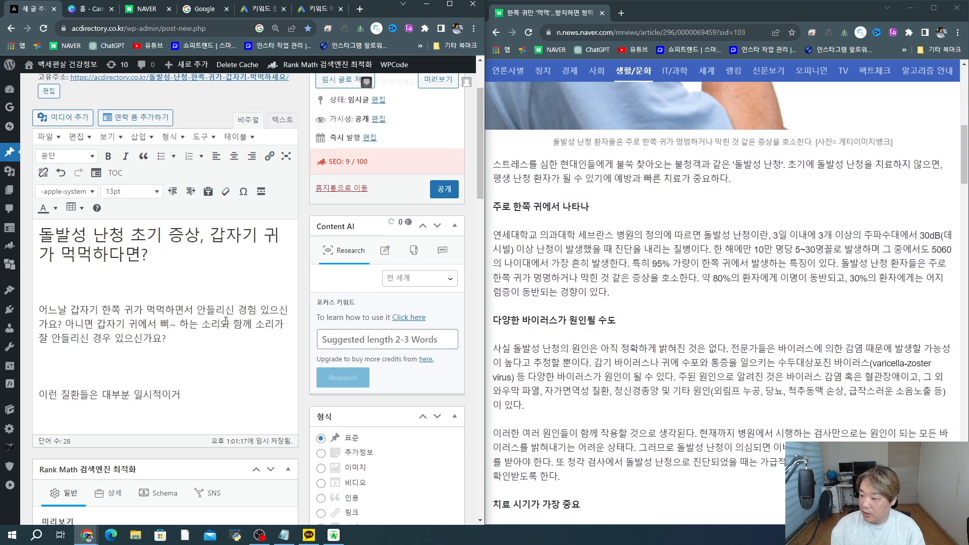
pyautogui.write('나')
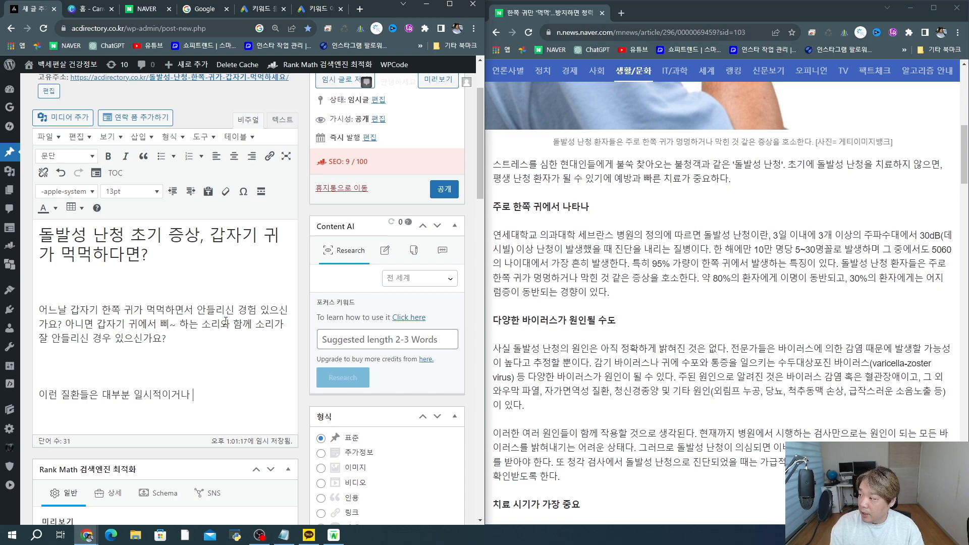
pyautogui.write(' 아니면 급')
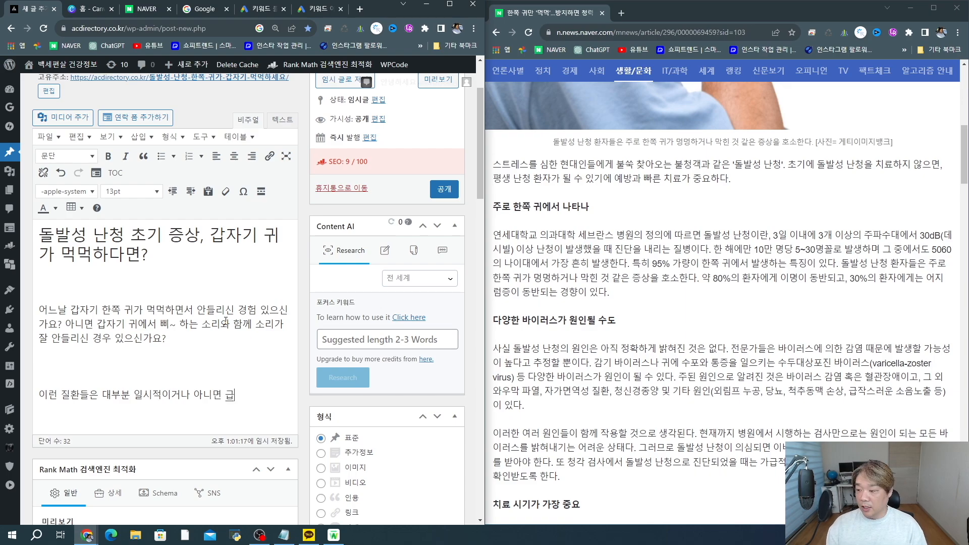
# Step: Replace the new paragraph's ending after "이런 질환들은 대부분 일시적" with "인 증상으로 시간이 지나면 자연스럽게 좋아지지만"
pyautogui.press('BackSpace')
pyautogui.press('BackSpace')
pyautogui.press('BackSpace')
pyautogui.press('BackSpace')
pyautogui.press('BackSpace')
pyautogui.press('BackSpace')
pyautogui.press('BackSpace')
pyautogui.press('BackSpace')
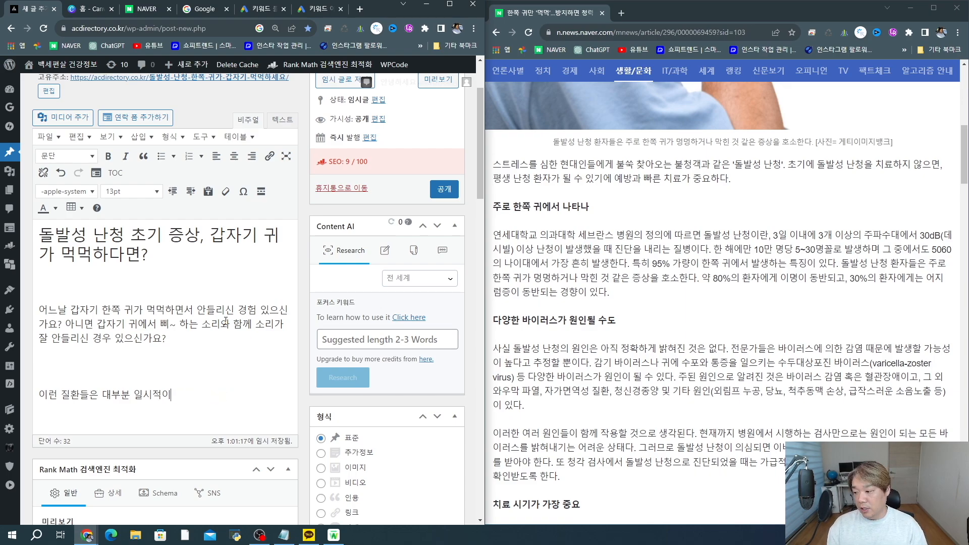
pyautogui.write('ㄴ 증상으로 ')
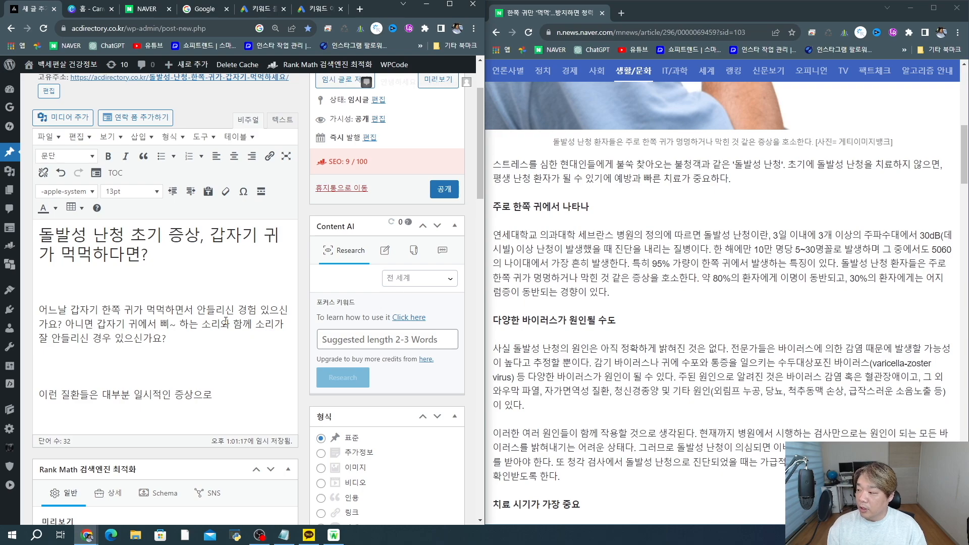
pyautogui.write('시간이 지')
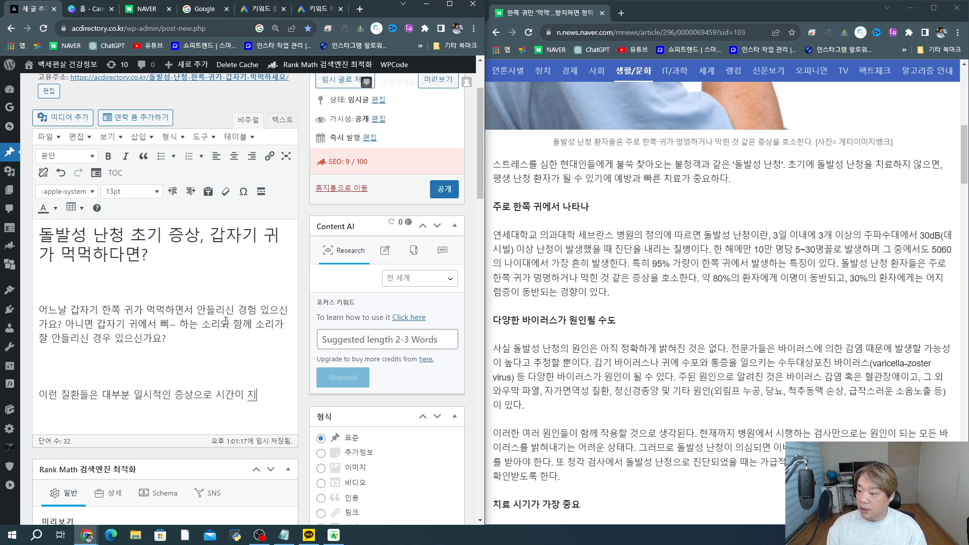
pyautogui.write('나면 자연슬')
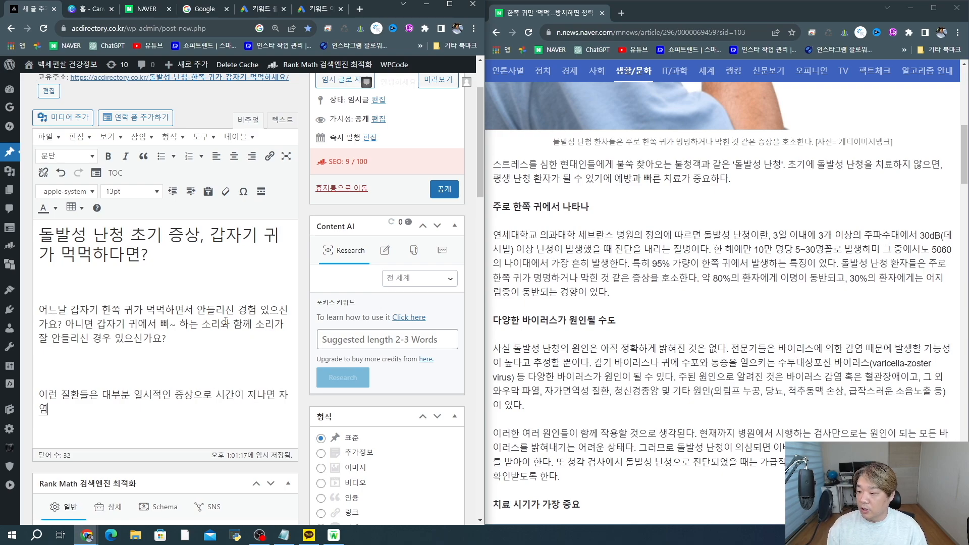
pyautogui.write('럽게 좋아지지')
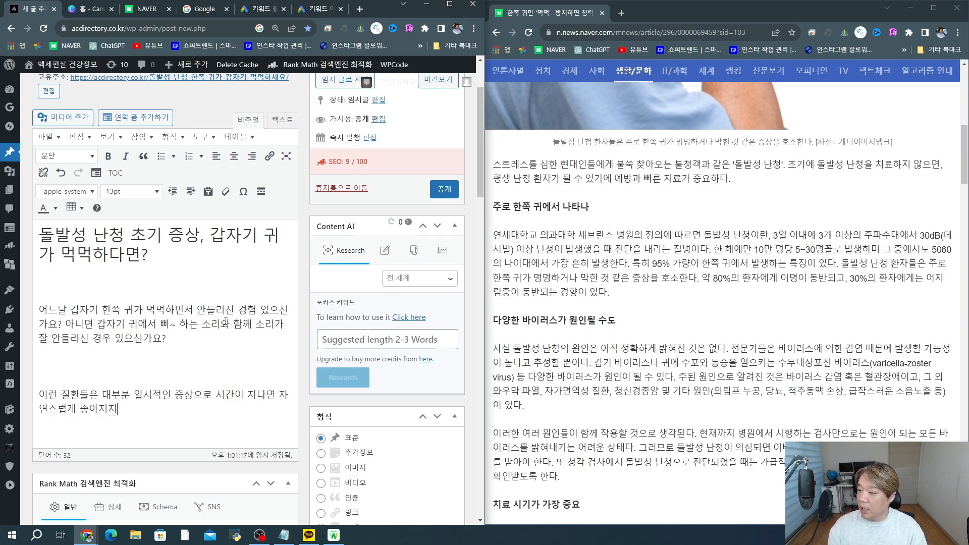
pyautogui.write('만 ')
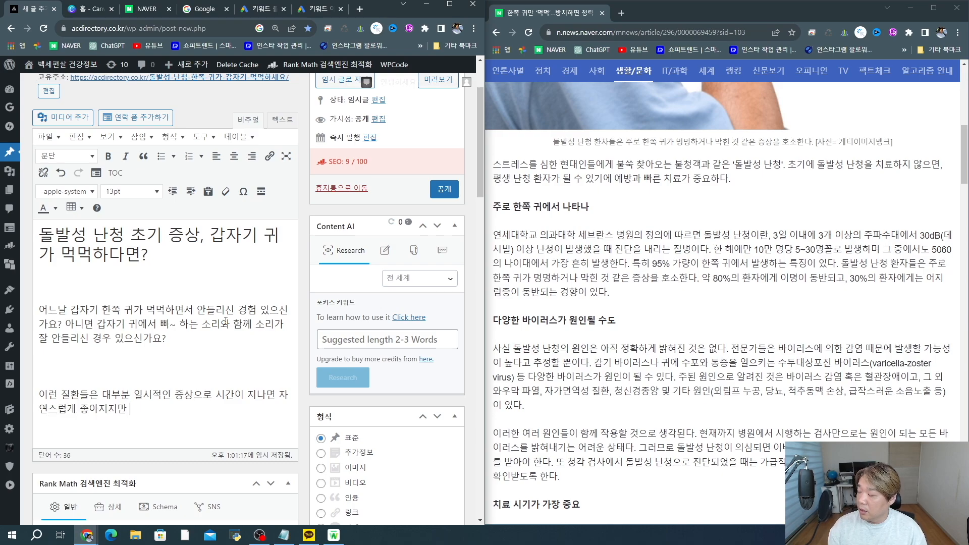
# Step: Complete that sentence with "이런 증상이 3일 정도 경과할 경우 '돌발성' 난청일 수 있어서 주의가 요구된다고 합니다."
pyautogui.write('이런 증상이 ')
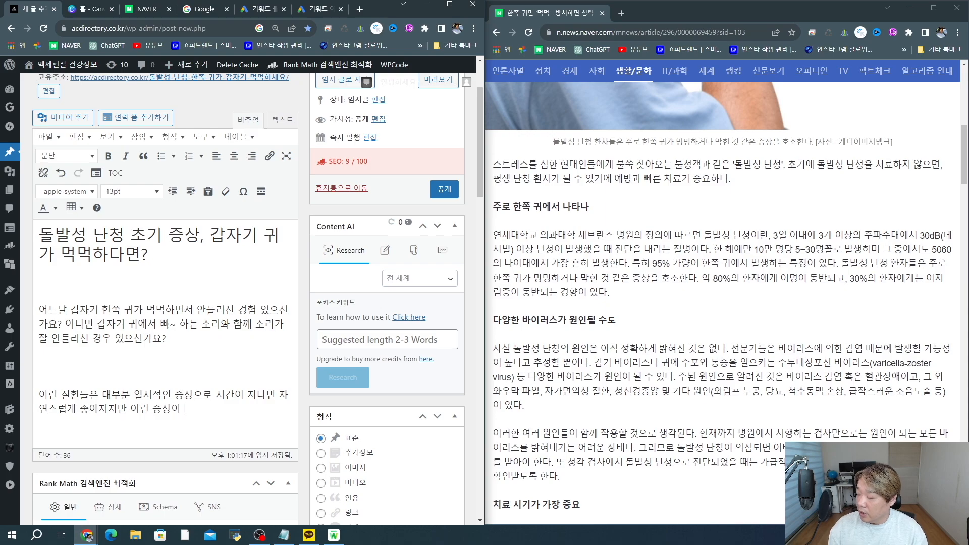
pyautogui.write('3일 정도 경과할')
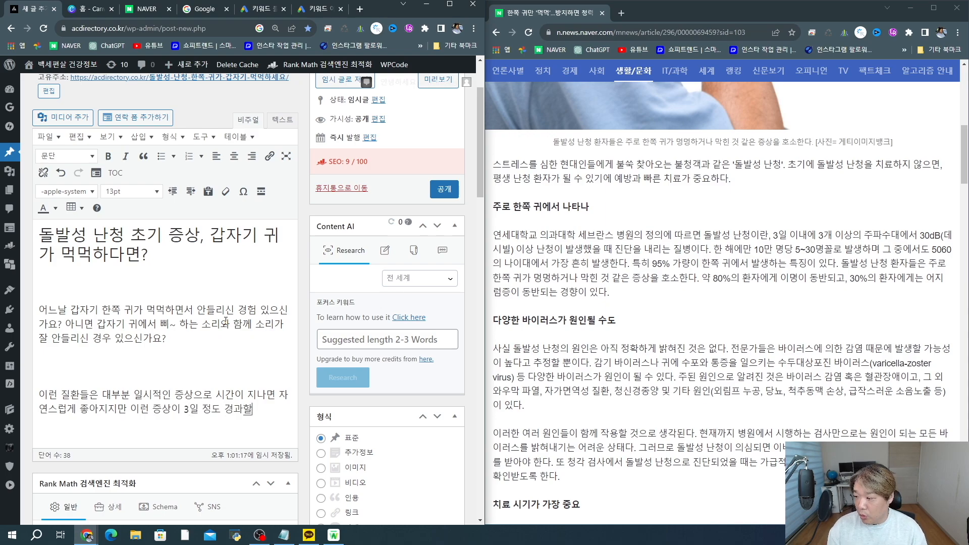
pyautogui.write(" 경우 '골")
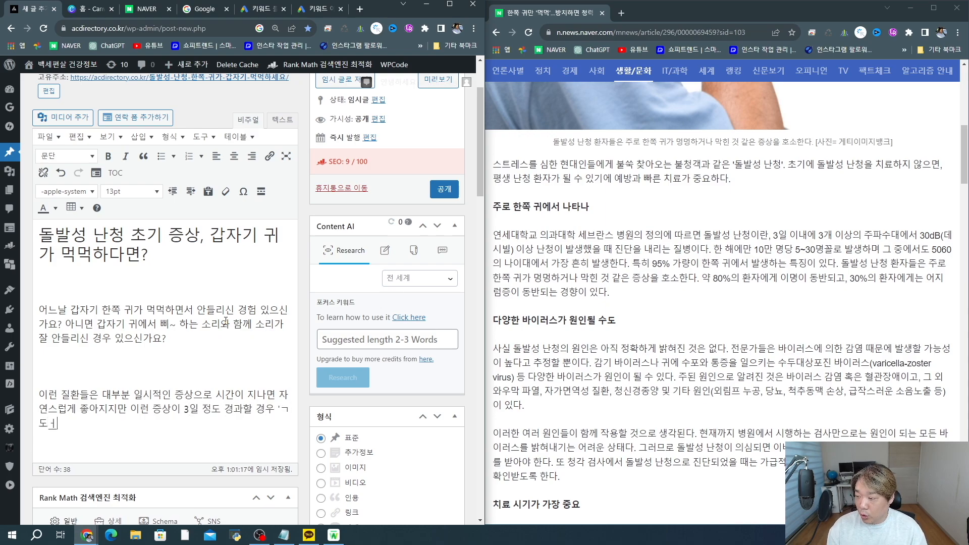
pyautogui.press('BackSpace')
pyautogui.write('돌바ㄹ성')
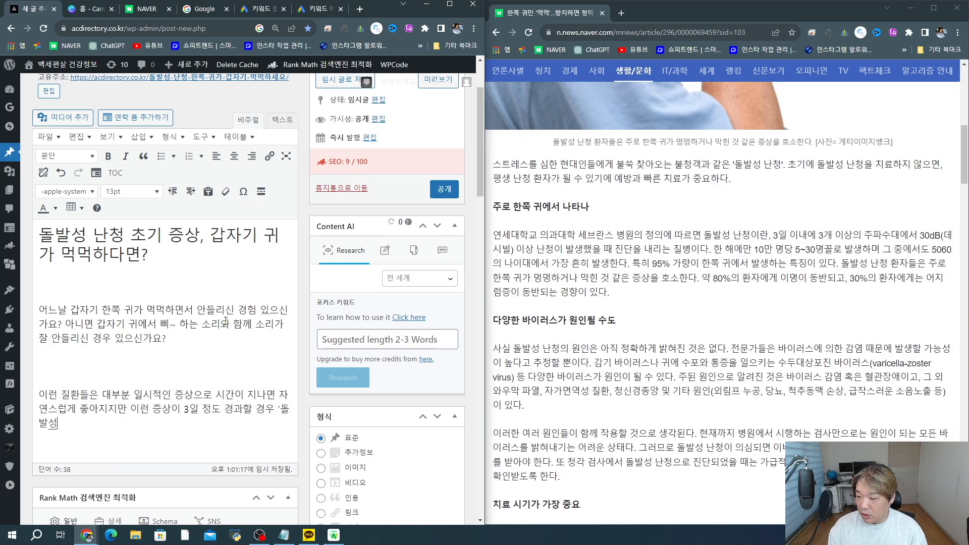
pyautogui.write("' 난청일 수 이")
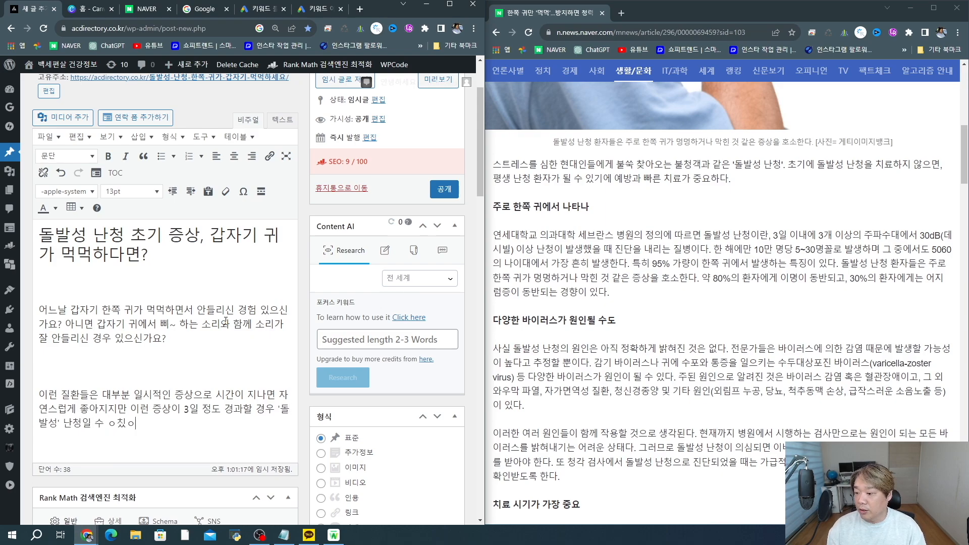
pyautogui.write('ㅆ어서 주의가 요굼')
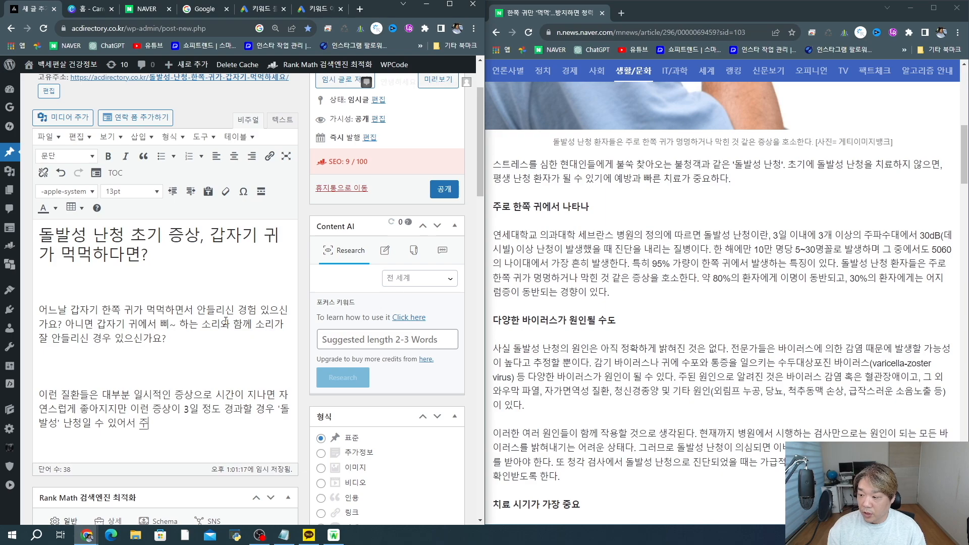
pyautogui.write('ㅚㄴ다고 합니다.')
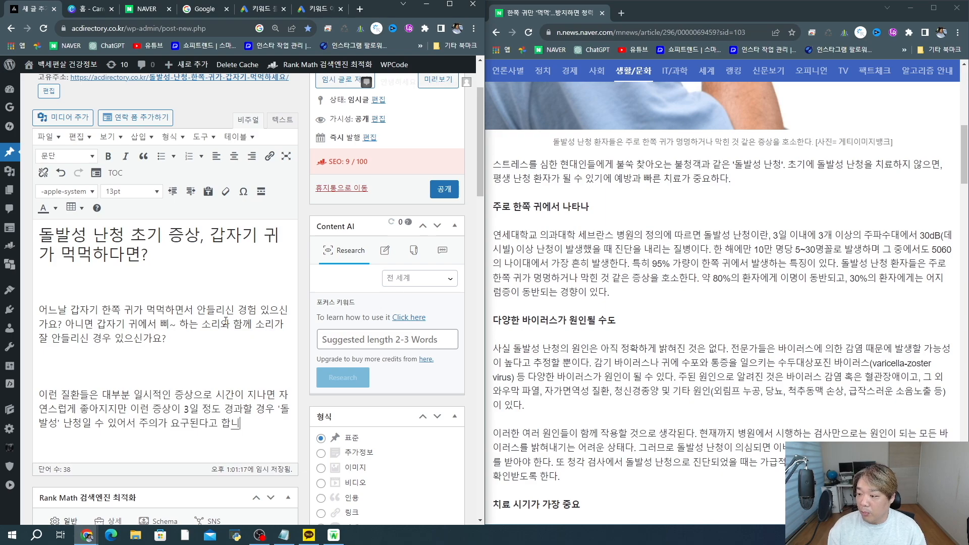
# Step: Start another paragraph with "특히 현대인들은 과도한 스트레스 속에 살고 있고, 이로 인해 돌발성 난청이 발생하게"
pyautogui.press('Return')
pyautogui.write('특히 ')
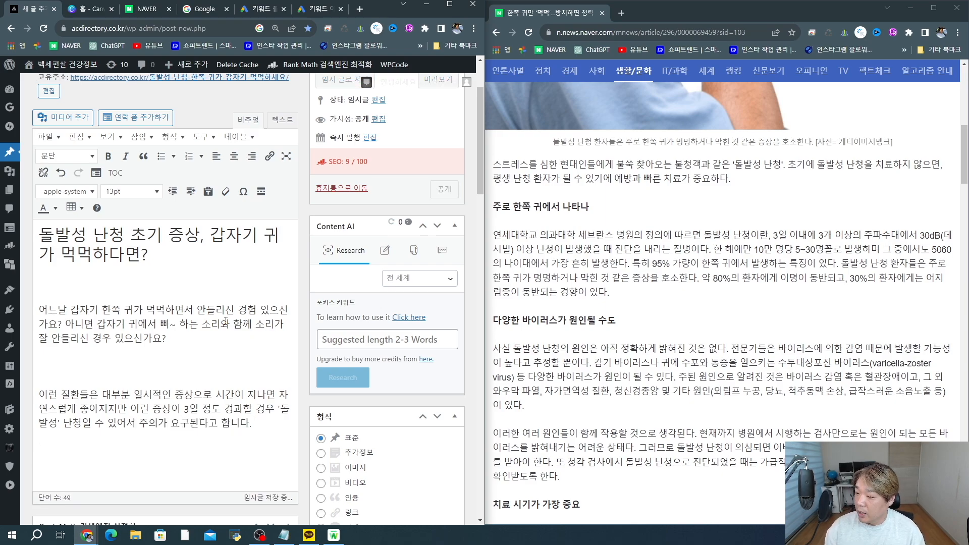
pyautogui.write('현대인들은 ㄷ')
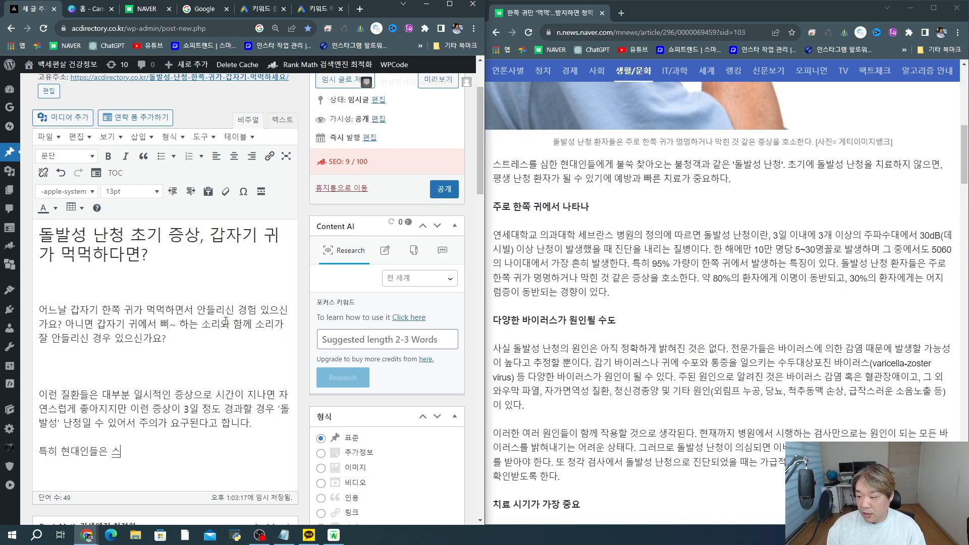
pyautogui.write('ㅘ도한 스트레스 속에 ㅅ')
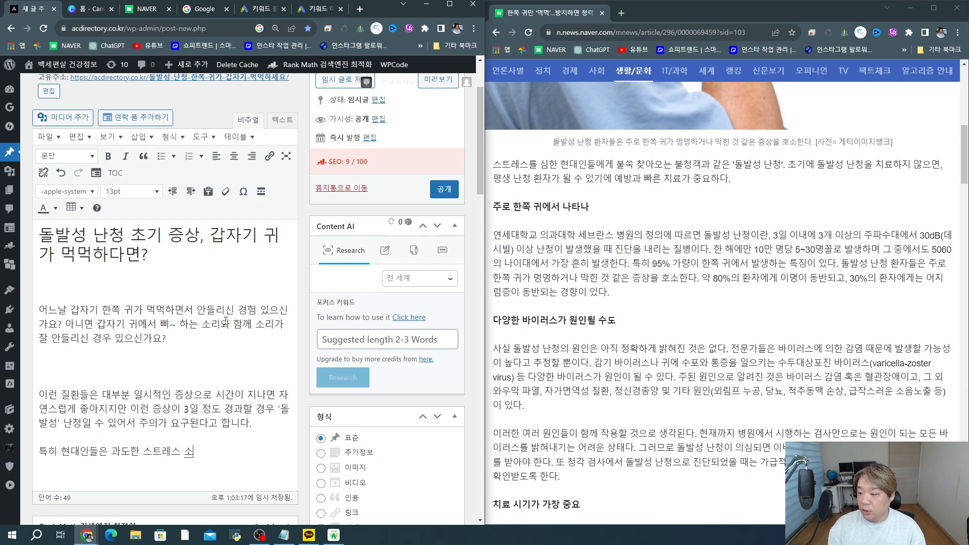
pyautogui.write('ㅏㄹ고 있고')
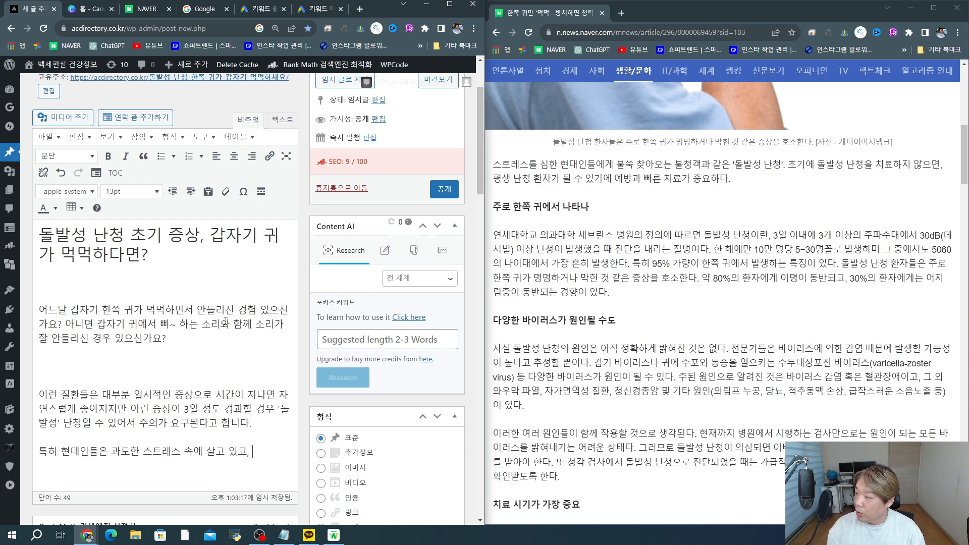
pyautogui.write(', 이로 인해 돌')
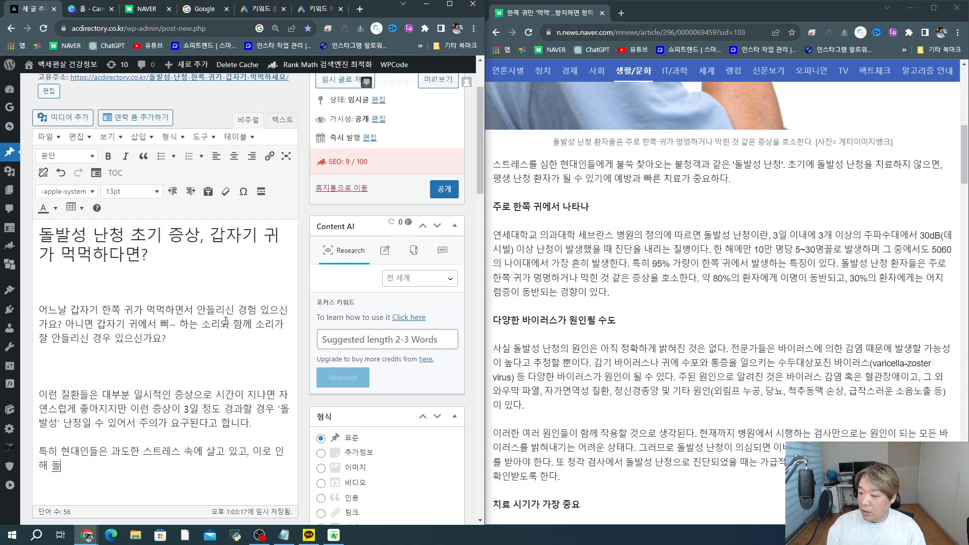
pyautogui.write('발성 난청이')
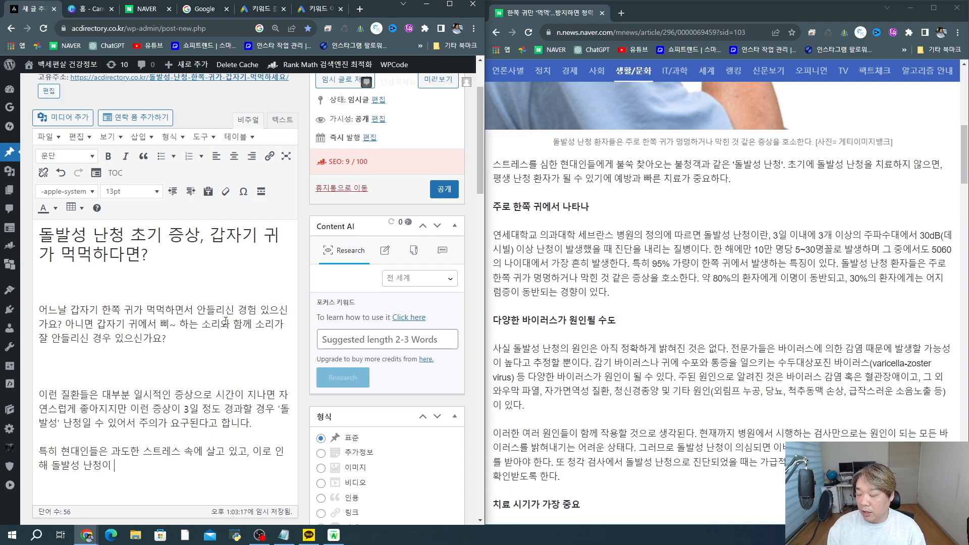
pyautogui.write(' 발생해게')
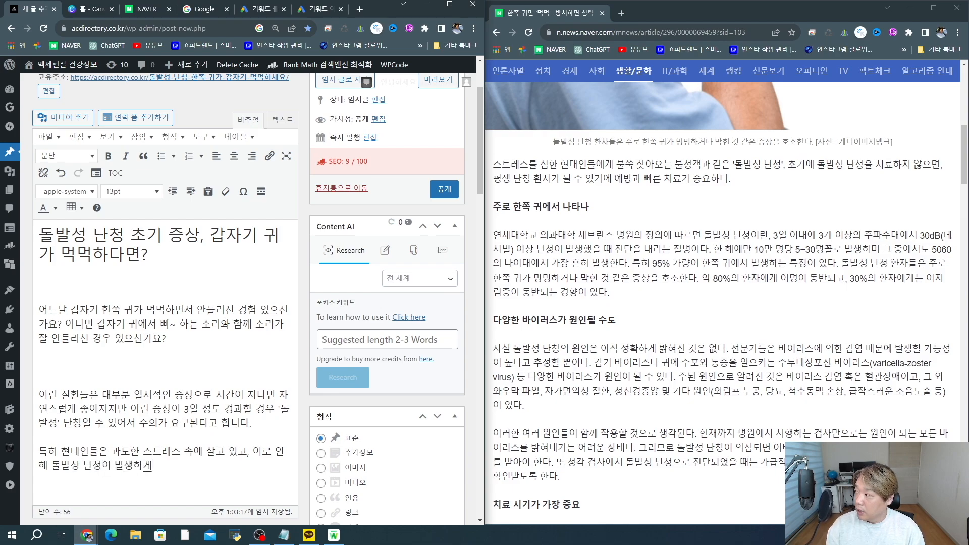
# Step: Finish the sentence with "되었을 때 초기에 제대로 치료하지 않는다면 평생 난청으로 살아야 하기 때문에 최대한 예방과 치료에 큰 신경을 가해야 하는데요."
pyautogui.write(' 되었을 때 치기에 ')
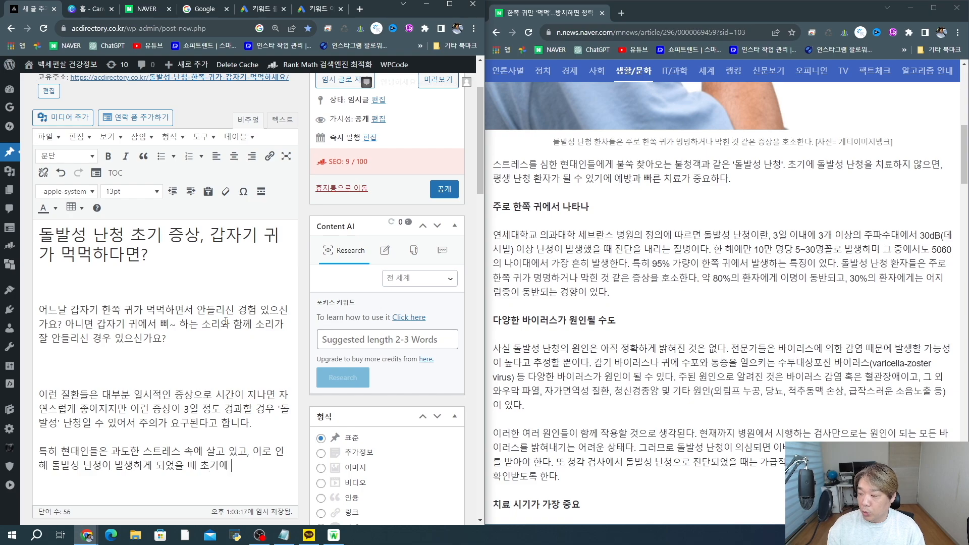
pyautogui.write('제대로 치료했지 않는다면')
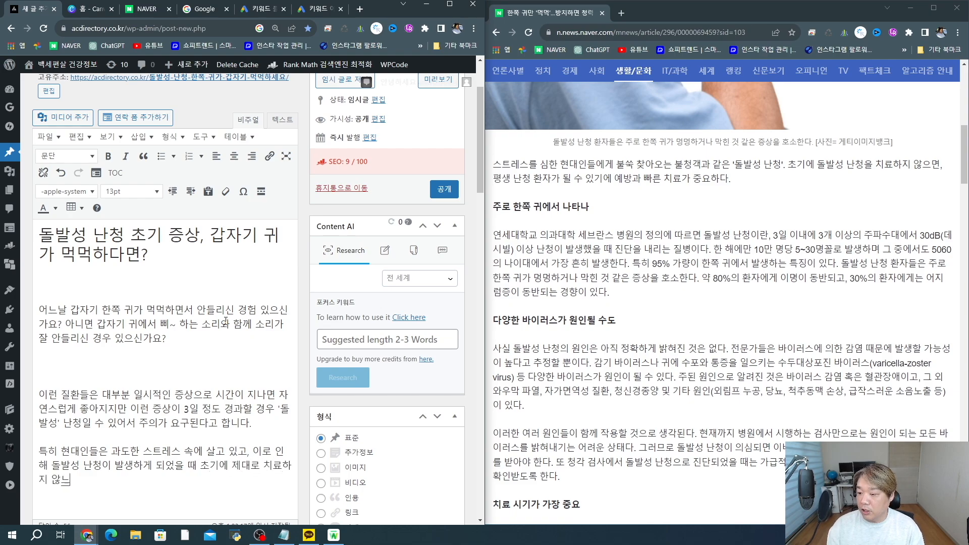
pyautogui.write(' 평생')
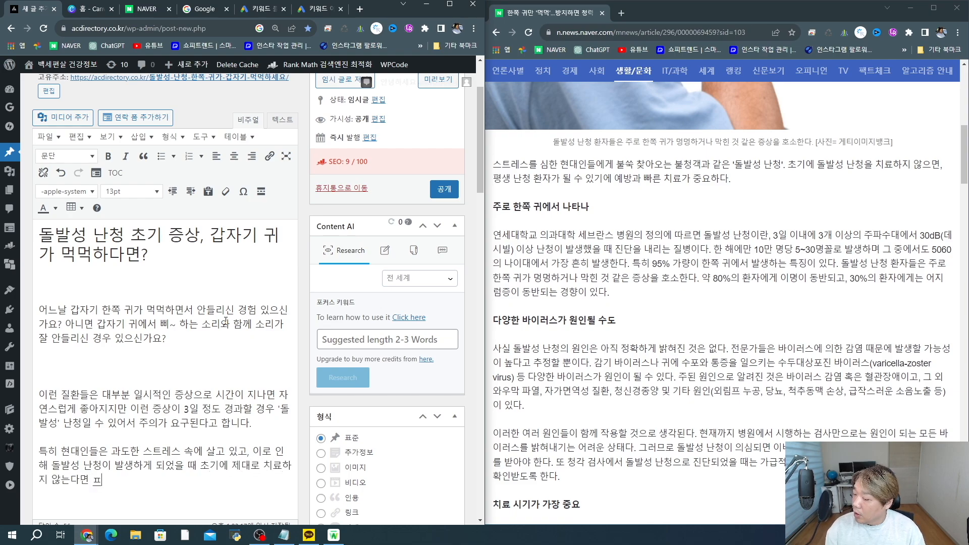
pyautogui.write('난청으로 ')
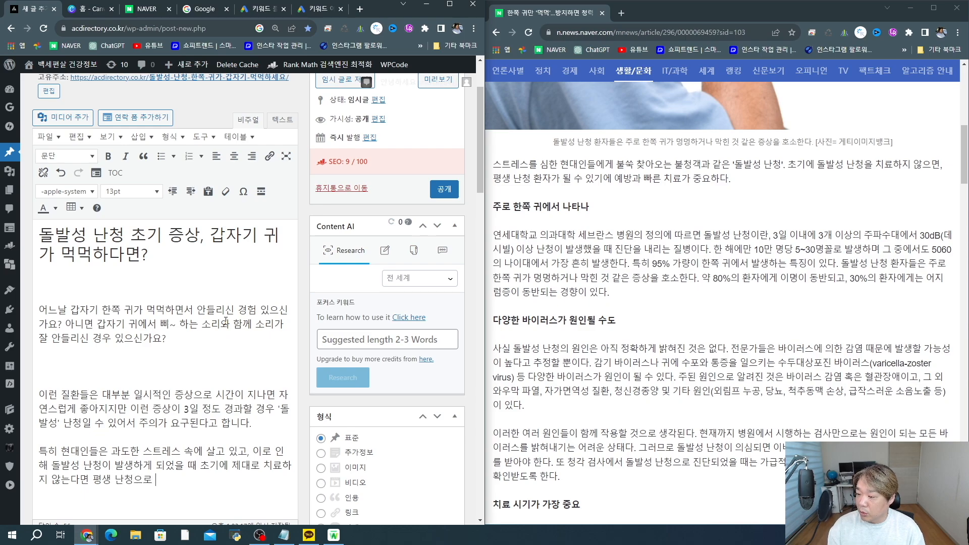
pyautogui.write('살')
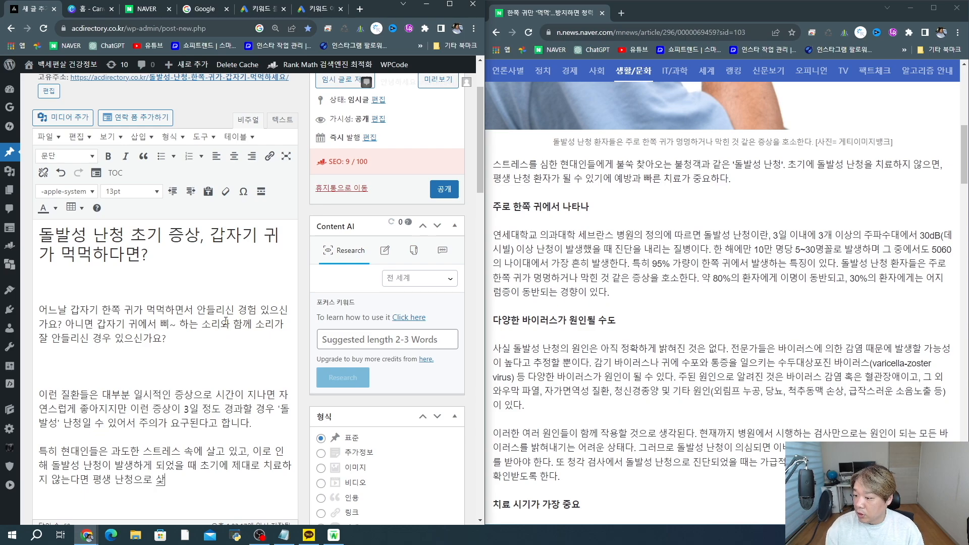
pyautogui.write('아야 하기 때')
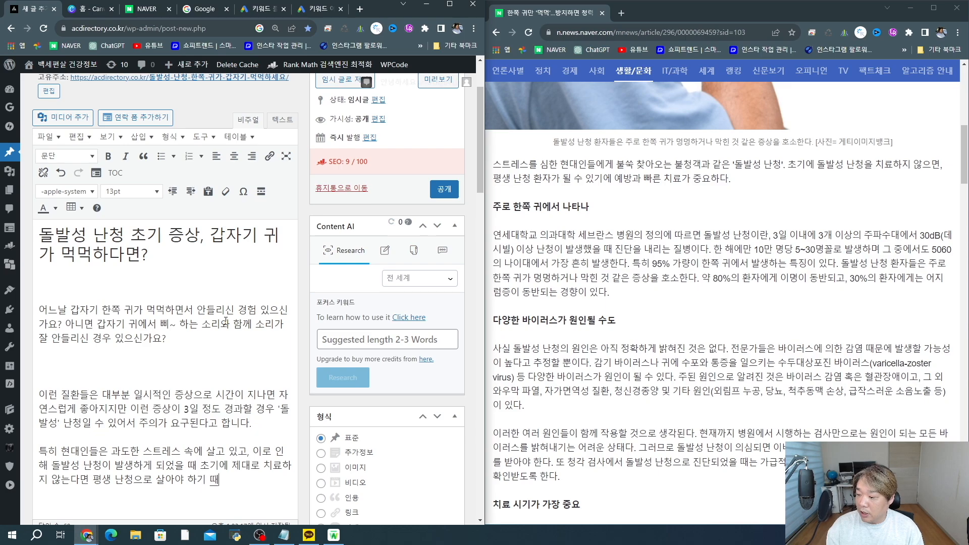
pyautogui.write('문에 최대')
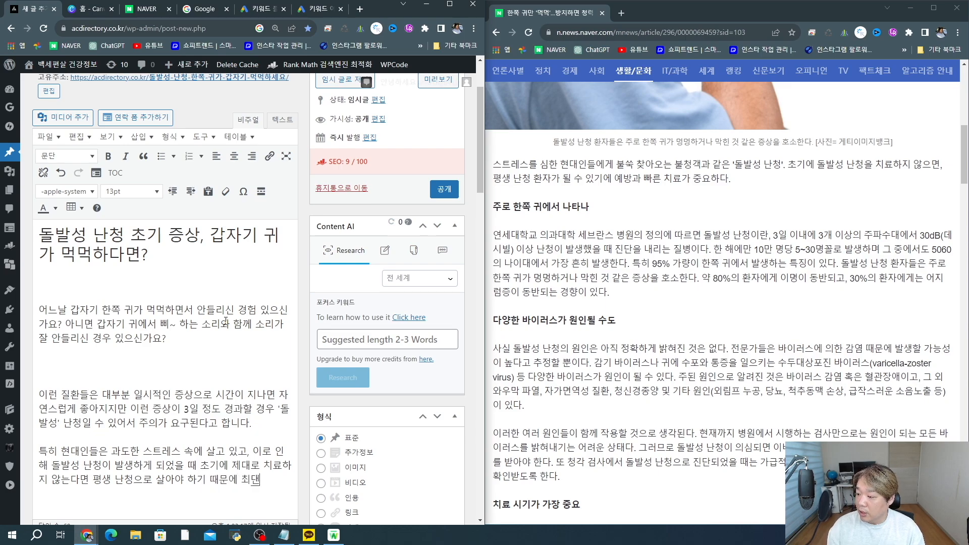
pyautogui.write('한 ')
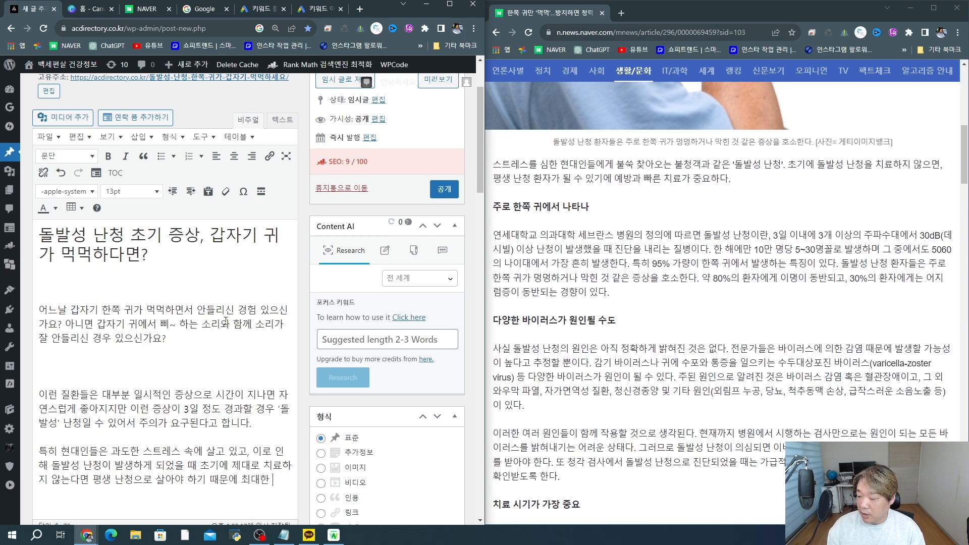
pyautogui.write('예방과 치료에')
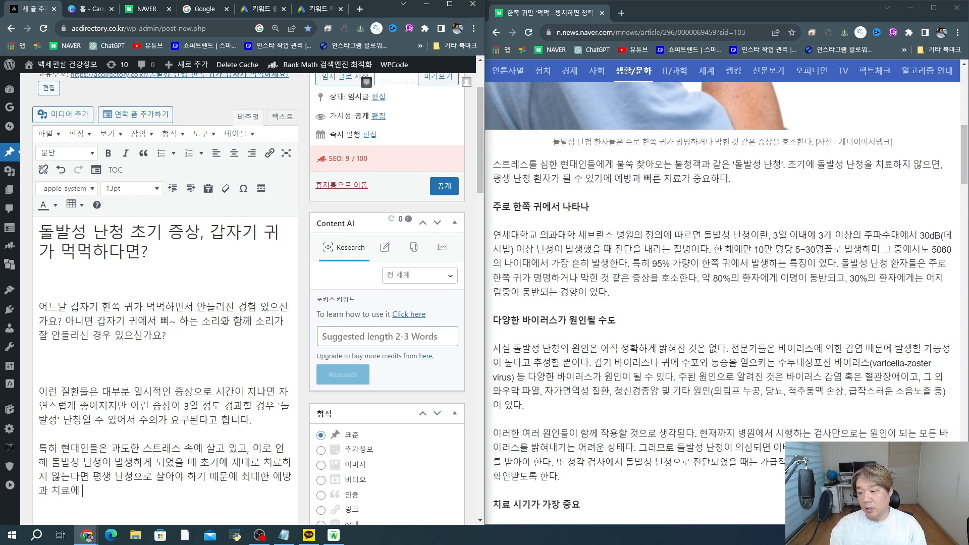
pyautogui.write(' 큰 신경을 가해야 하는데요')
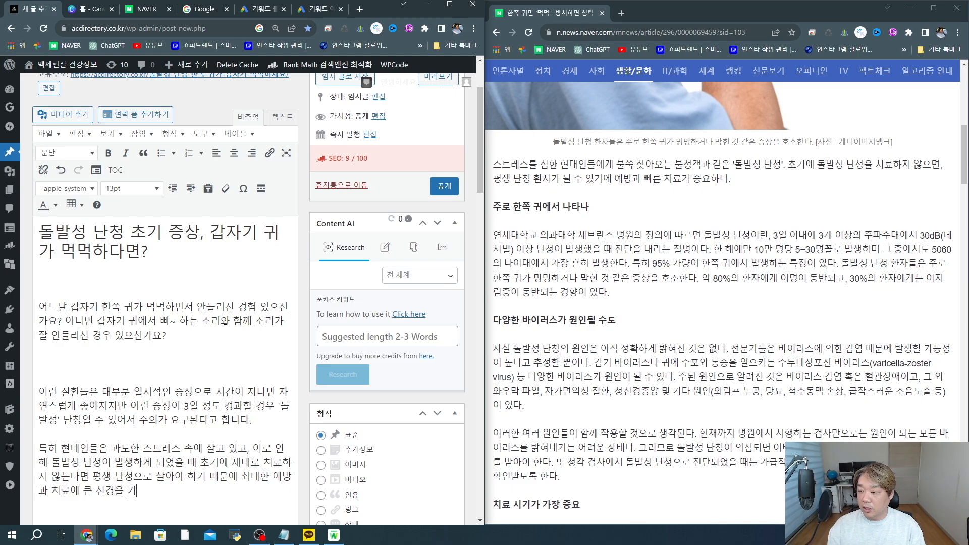
pyautogui.write('.')
# Step: Start a new paragraph with "오늘은 혹시 나도 돌발성 난청이 아닐까? 고민하시는 분들을 위해서"
pyautogui.press('Return')
pyautogui.write('오늘의 ')
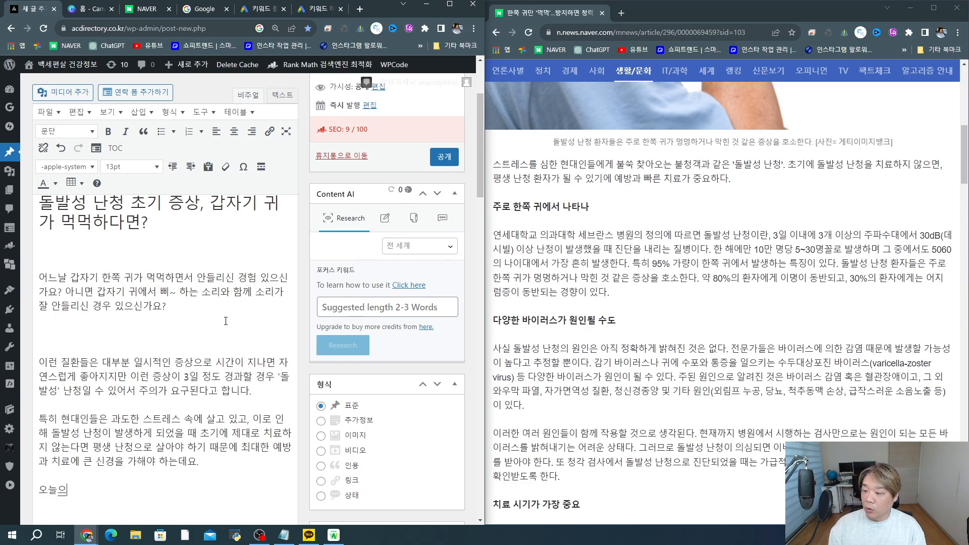
pyautogui.write('혹시 내')
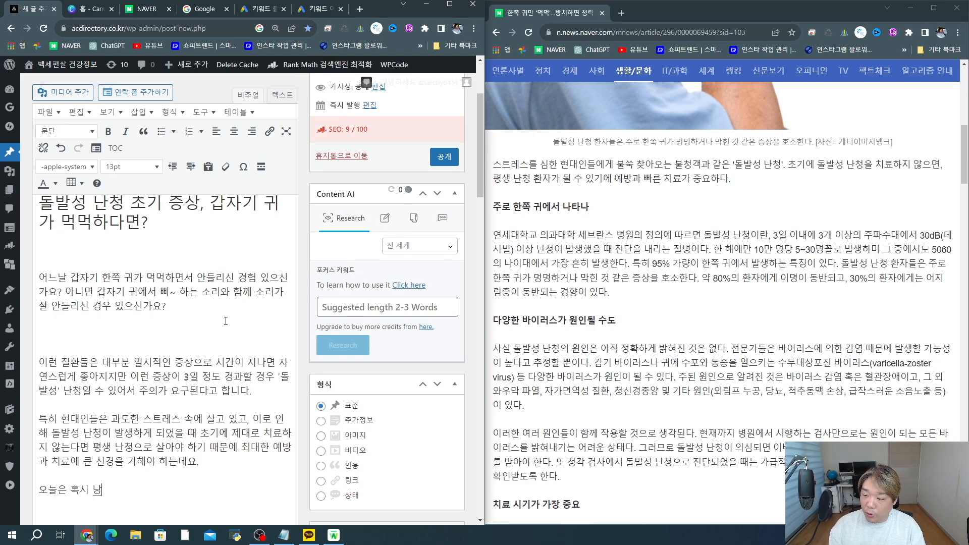
pyautogui.press('BackSpace')
pyautogui.write('나도 돌발성 내')
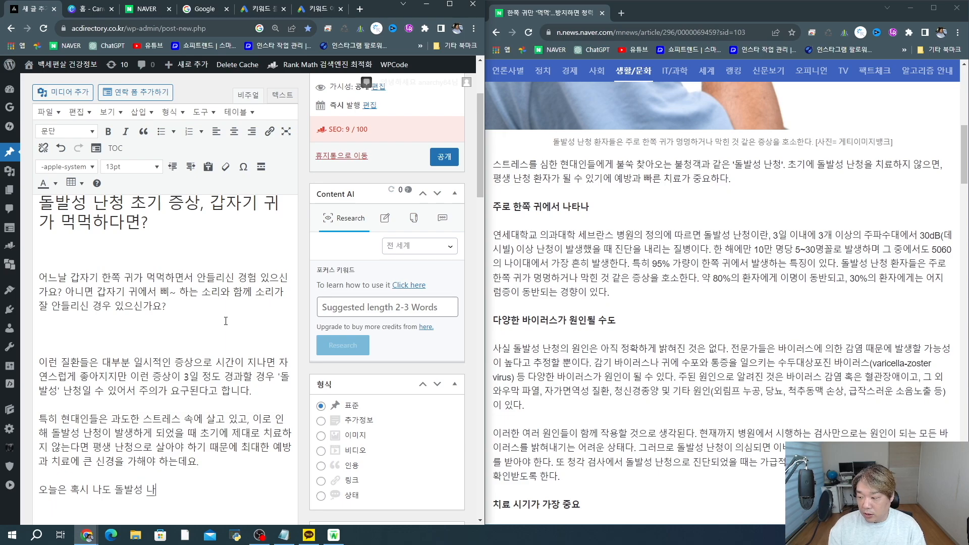
pyautogui.write('난청이 아니')
pyautogui.write('ㄹ까? ')
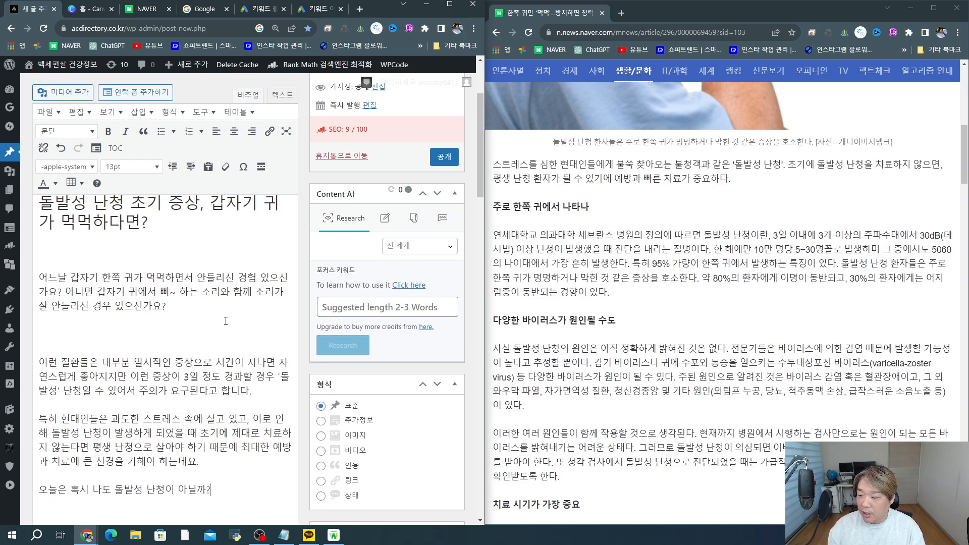
pyautogui.write('고민하시는 분들을 이')
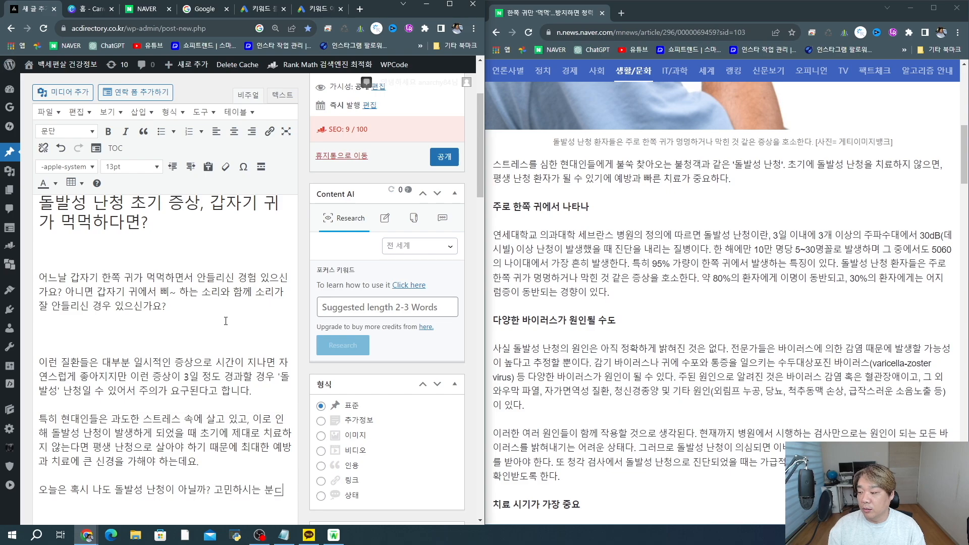
pyautogui.write('해서')
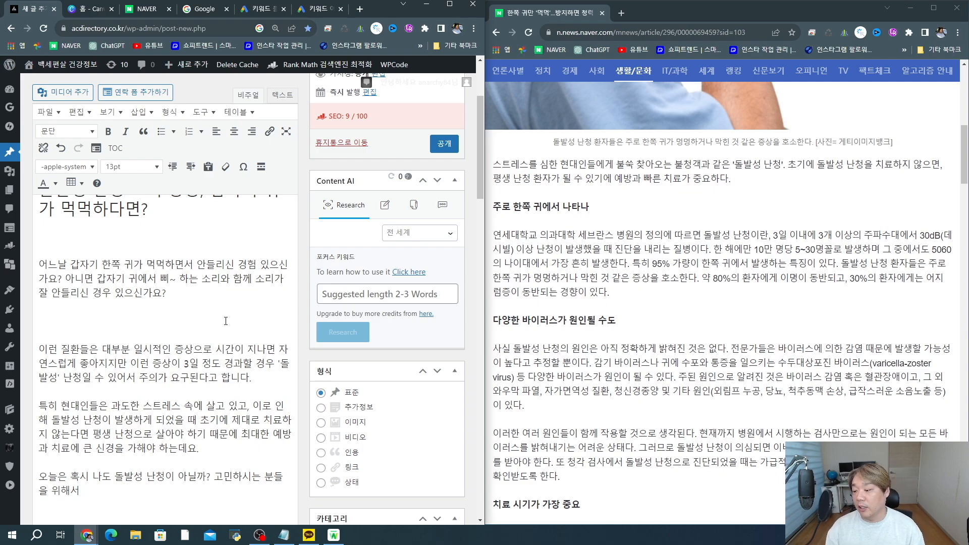
# Step: Complete the paragraph with "글을 작성해보았으니, 여러분들께 도움이 되었으면 좋겠습니다."
pyautogui.write('글을')
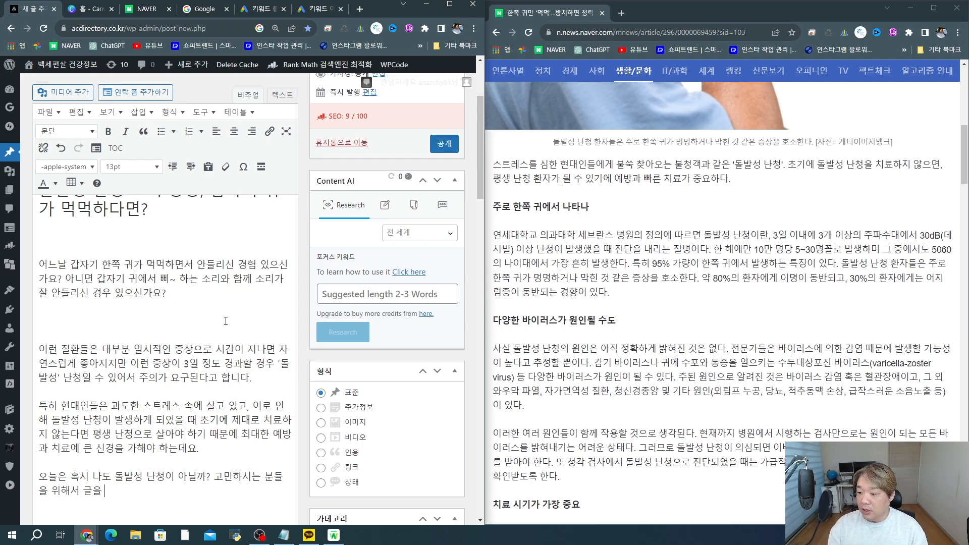
pyautogui.write(' 작성해보았ㄱ읃')
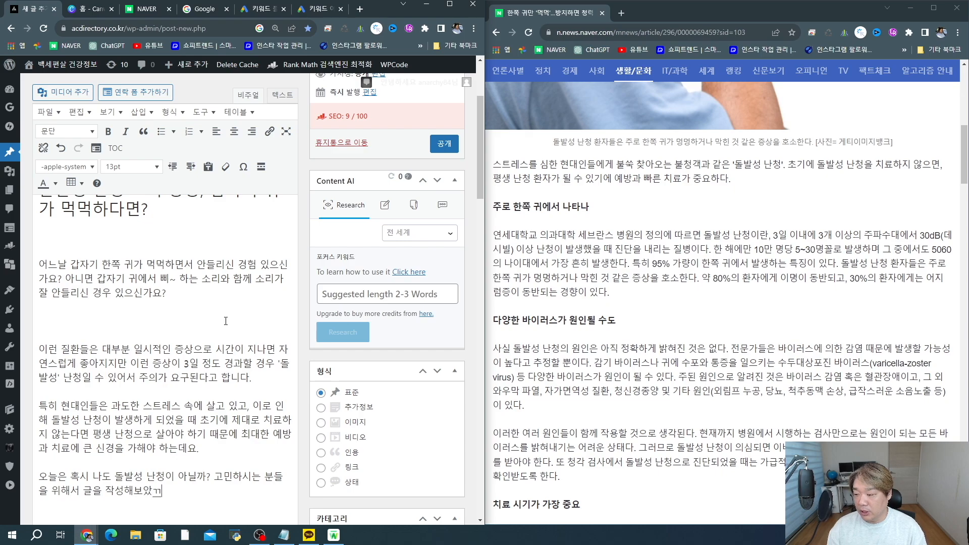
pyautogui.write('으니, ')
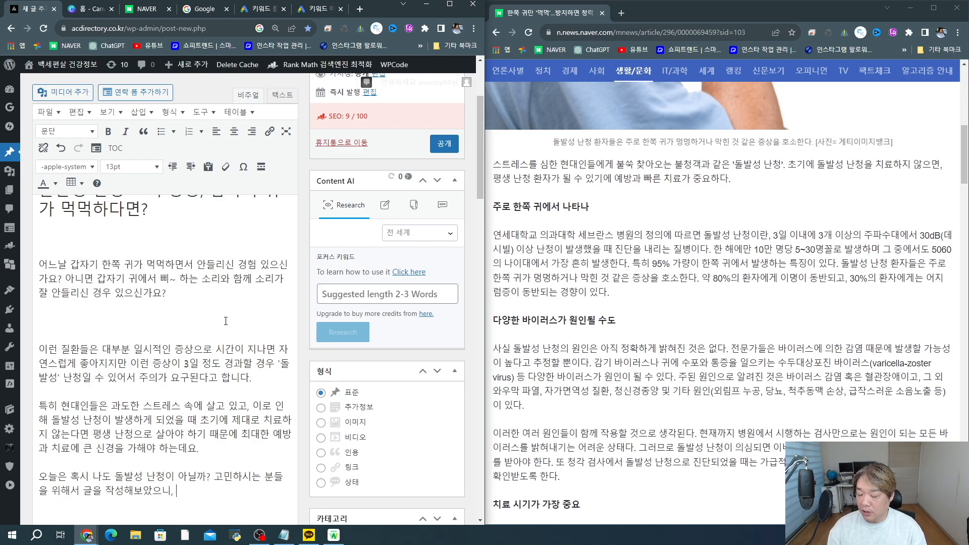
pyautogui.write('여러분들ㄱ')
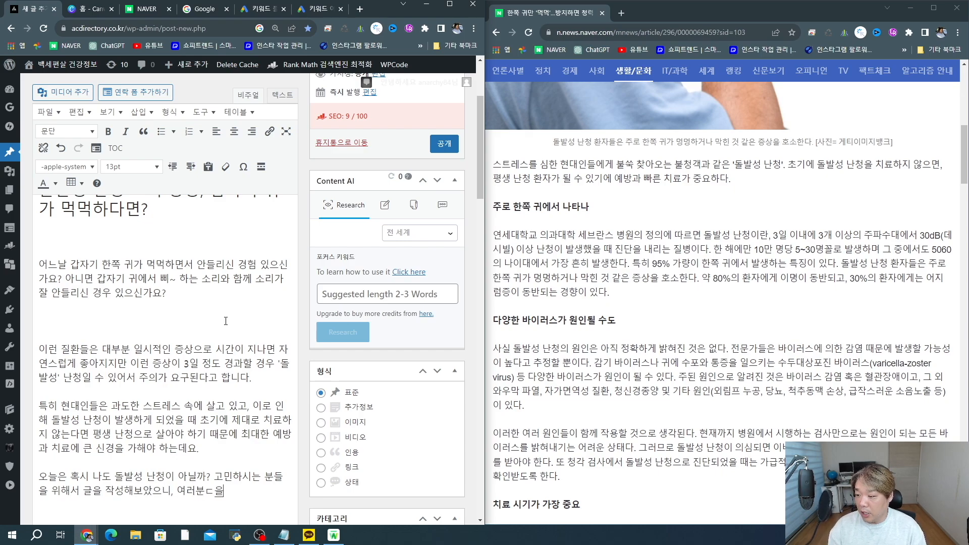
pyautogui.write('께 도윈')
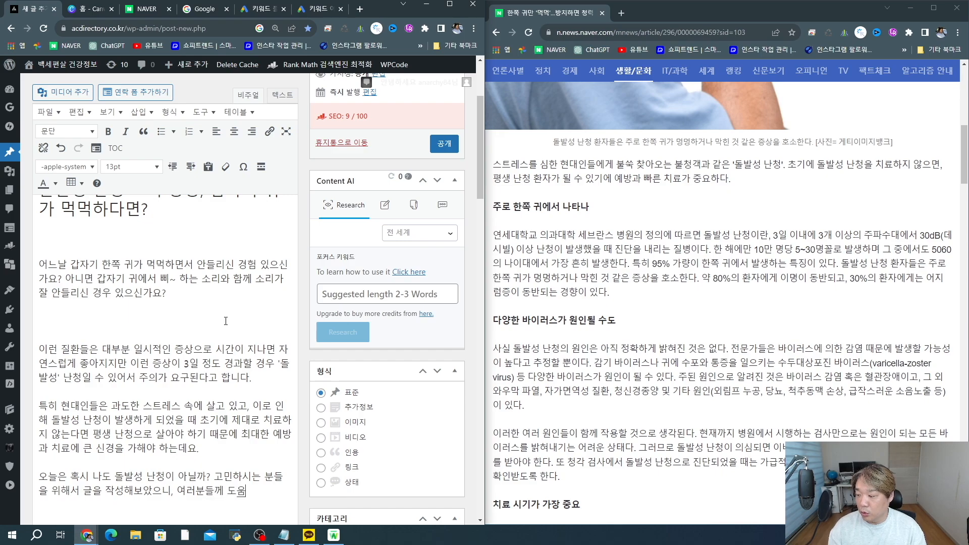
pyautogui.write('이 되')
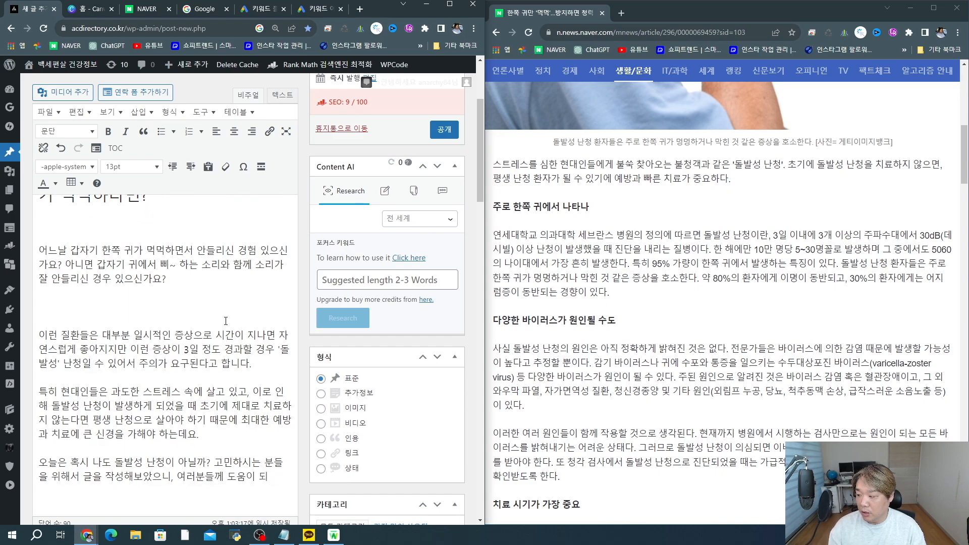
pyautogui.write('었으면 지')
pyautogui.write('습니대')
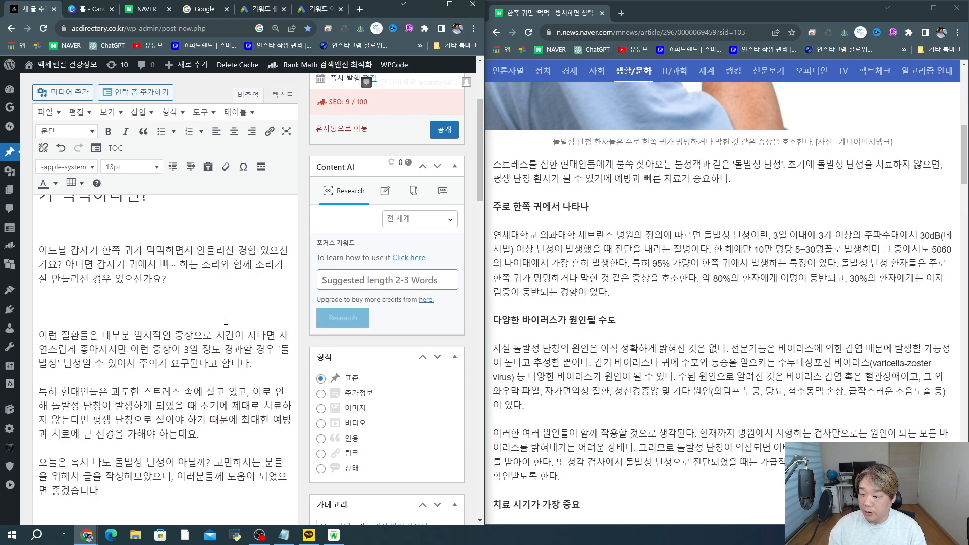
# Step: Append the source name "코메디닷컴" to the linked article title below the introduction and add blank lines after it
pyautogui.scroll(-2, 226, 321)
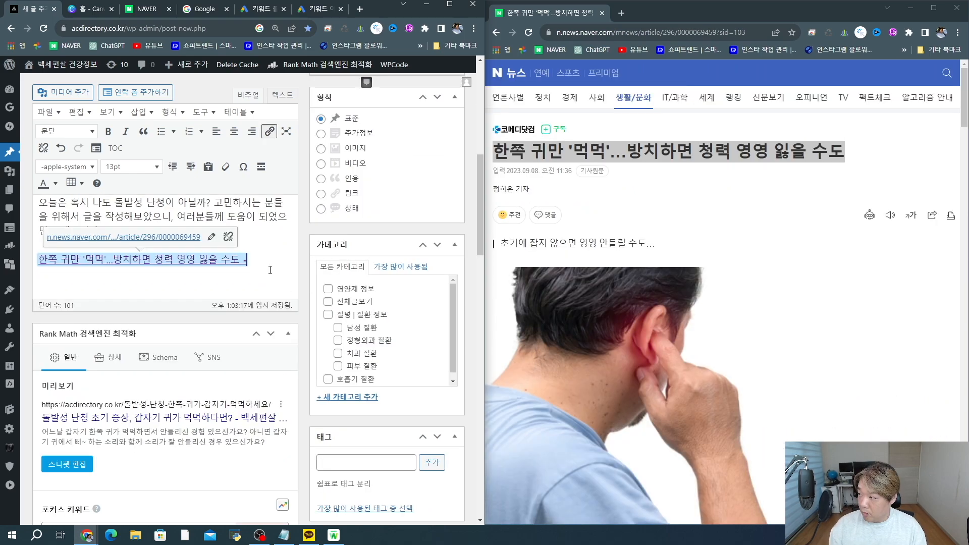
pyautogui.write('코메디닷커')
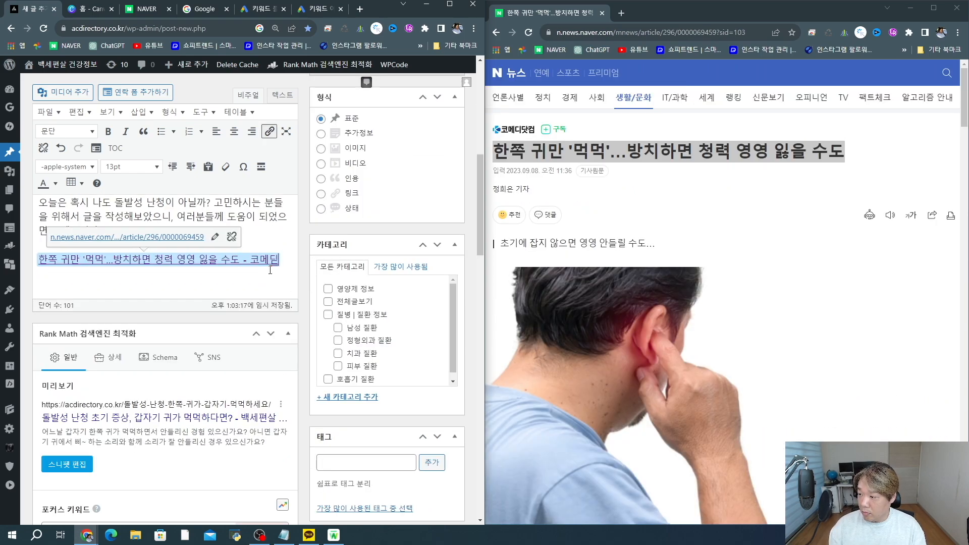
pyautogui.write('ㅁ')
pyautogui.press('Return')
pyautogui.press('Return')
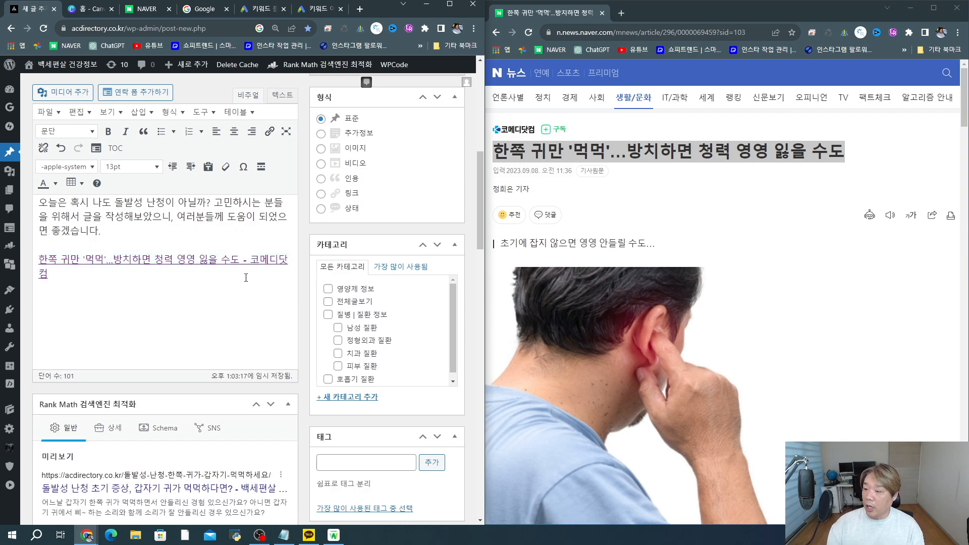
# Step: Insert the bullet item "관련 기사 보러가기" above the linked news article title
pyautogui.scroll(-10, 566, 165)
pyautogui.click(128, 238)
pyautogui.write('- 관려')
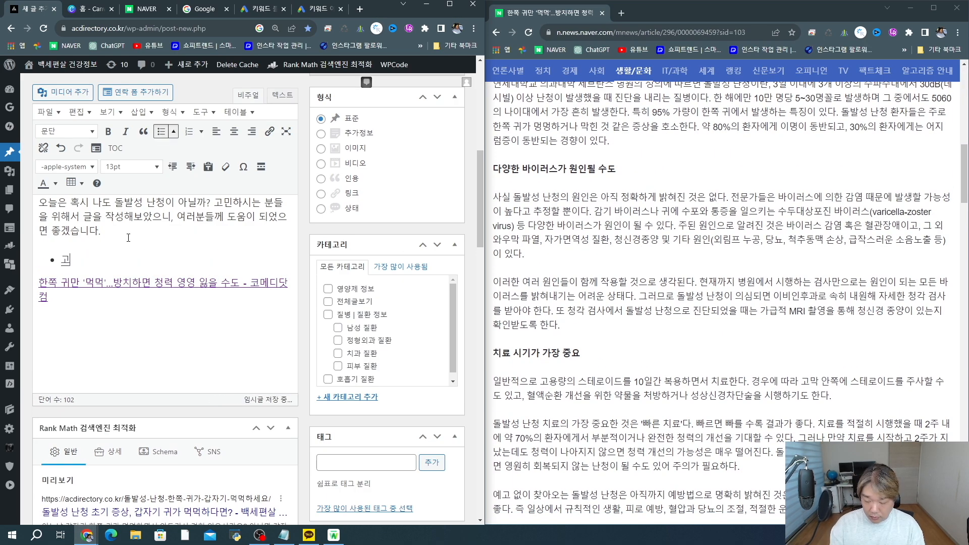
pyautogui.write('ㄴ 기사 더보기:')
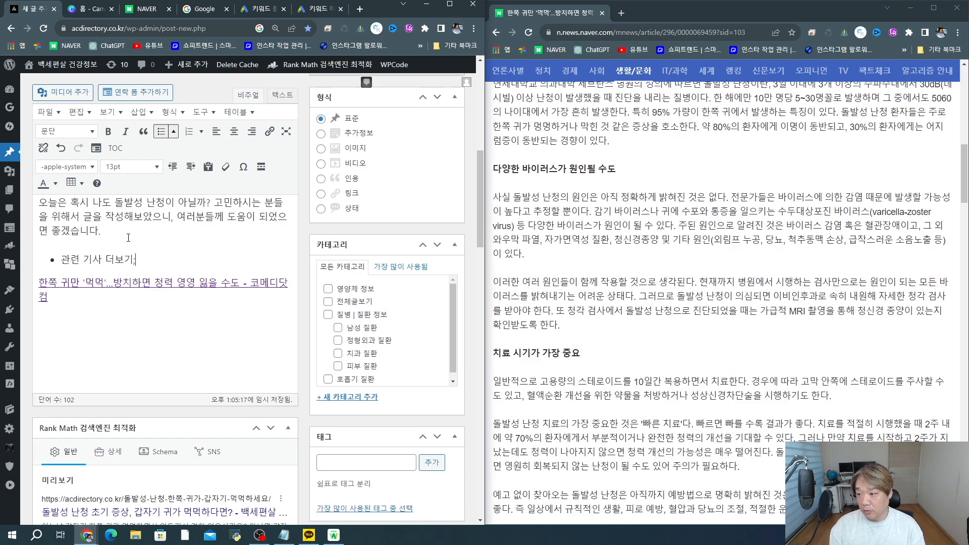
pyautogui.press('BackSpace')
pyautogui.press('BackSpace')
pyautogui.write('보러가기')
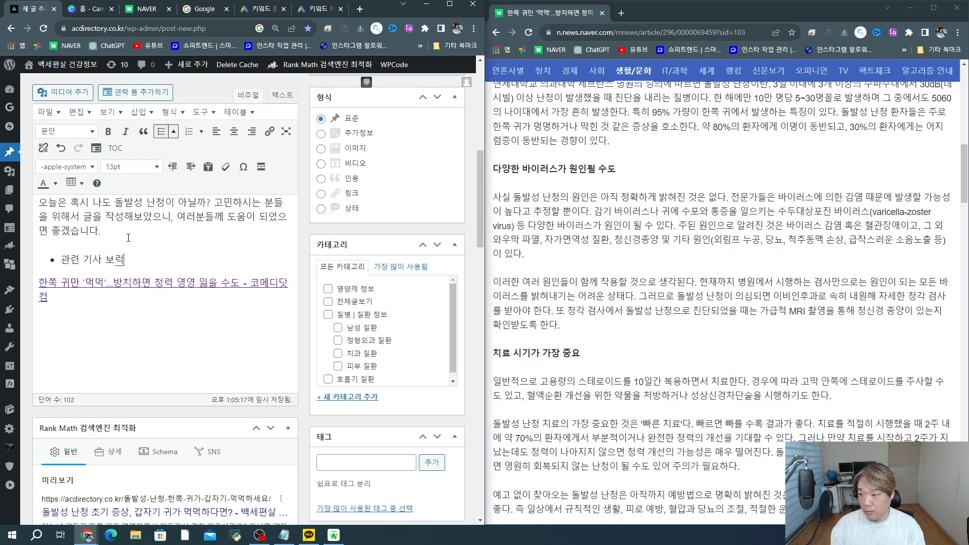
# Step: Write the section title "돌발성난청, 혹시 나도?" below the article link
pyautogui.click(106, 339)
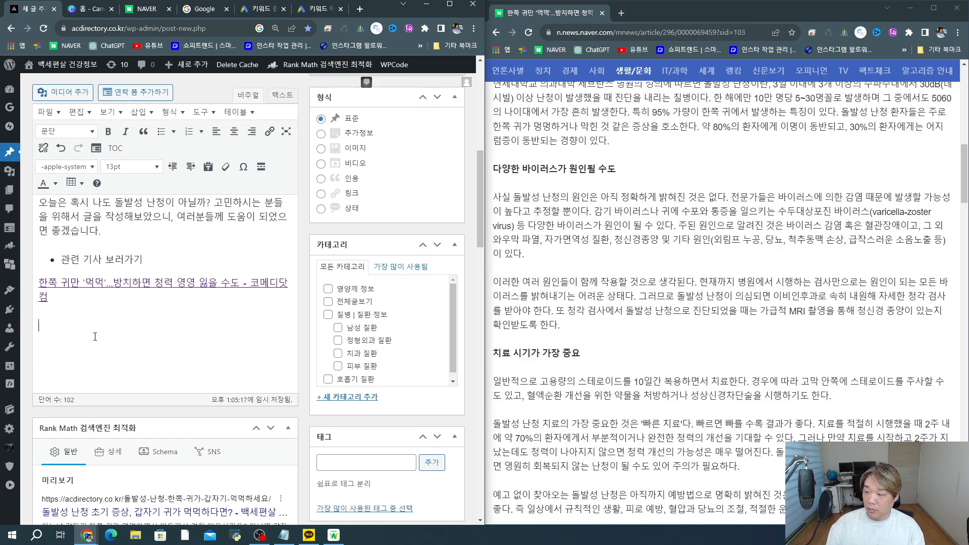
pyautogui.press('Return')
pyautogui.write('돌발성난체')
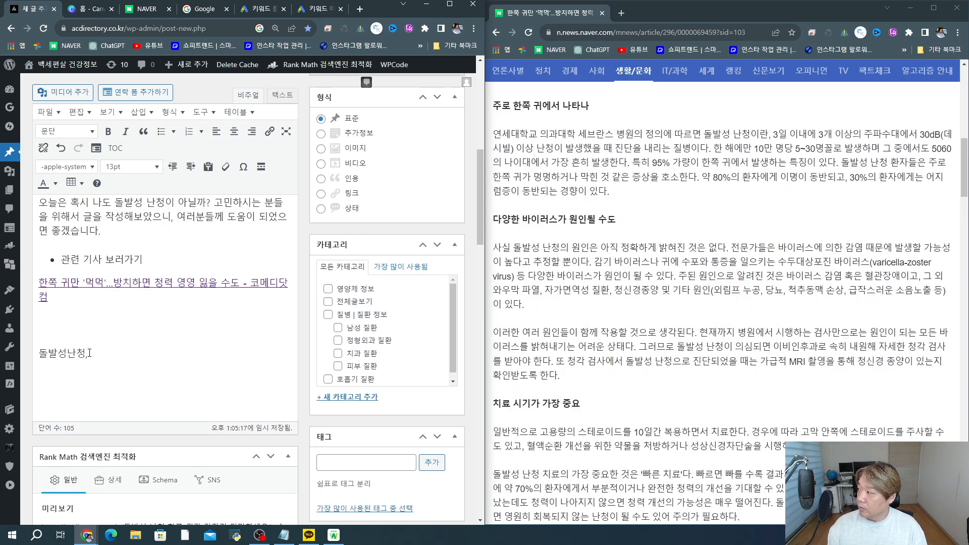
pyautogui.write(',혹시 나도?')
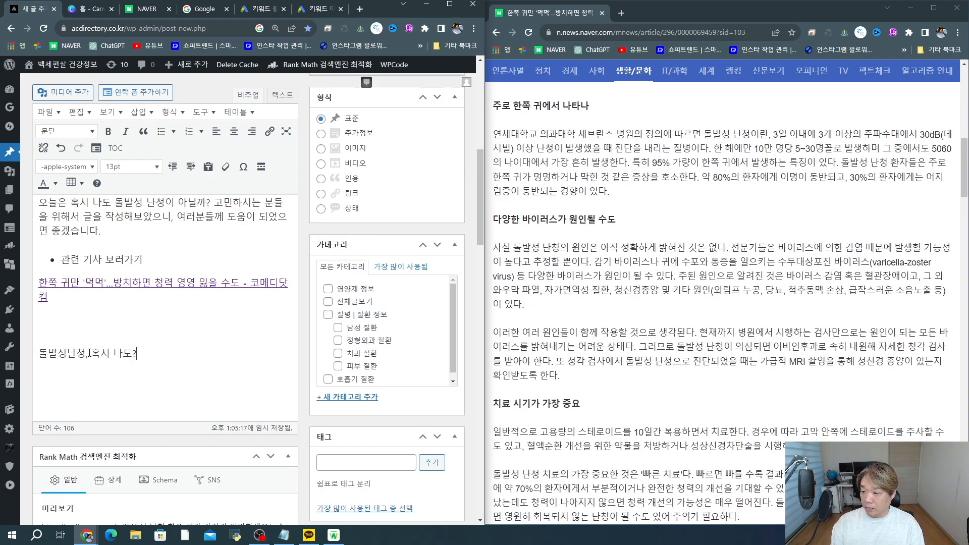
# Step: Start a paragraph under the section title with "일반적으로 귀에 물이 들어간 것처럼 먹먹하거나"
pyautogui.press('Return')
pyautogui.write('₩이ㅏㄹ')
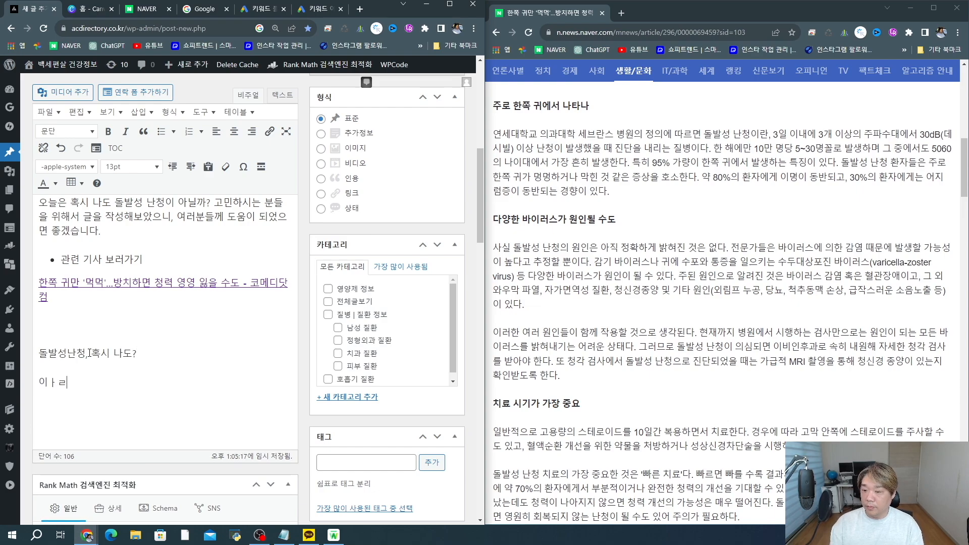
pyautogui.write('밴일반적으로 ')
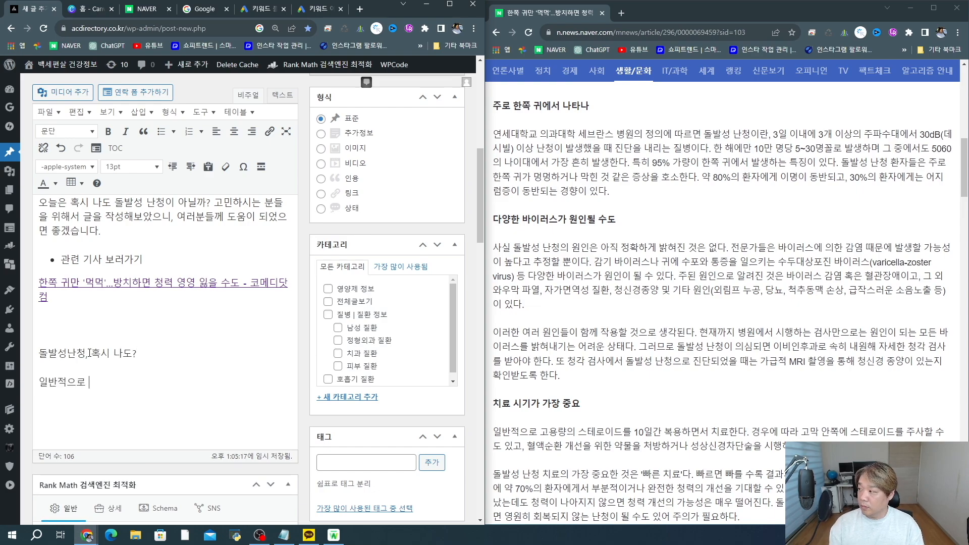
pyautogui.write('귀가 먹ㅁ게')
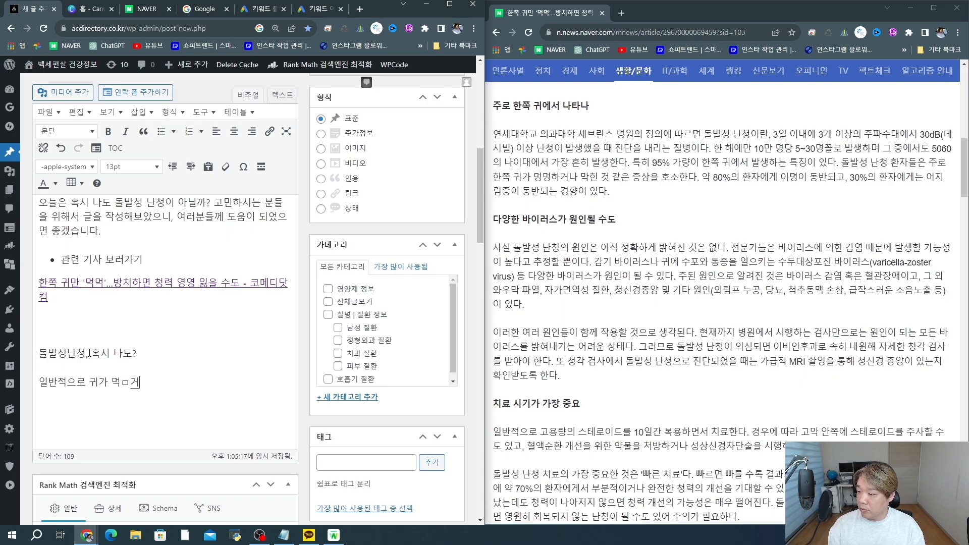
pyautogui.write('먹해')
pyautogui.press('BackSpace')
pyautogui.press('BackSpace')
pyautogui.press('BackSpace')
pyautogui.press('BackSpace')
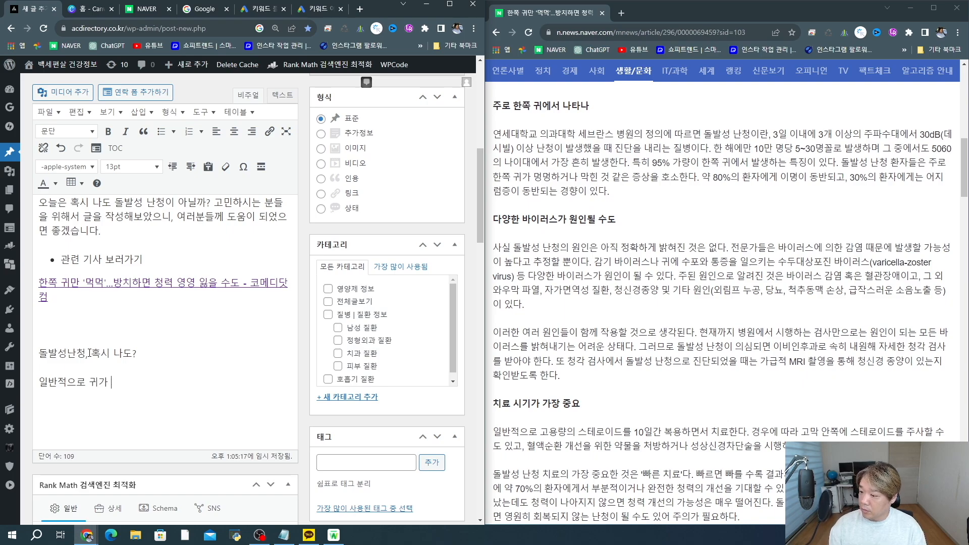
pyautogui.write('귀에 물이 들어간 것')
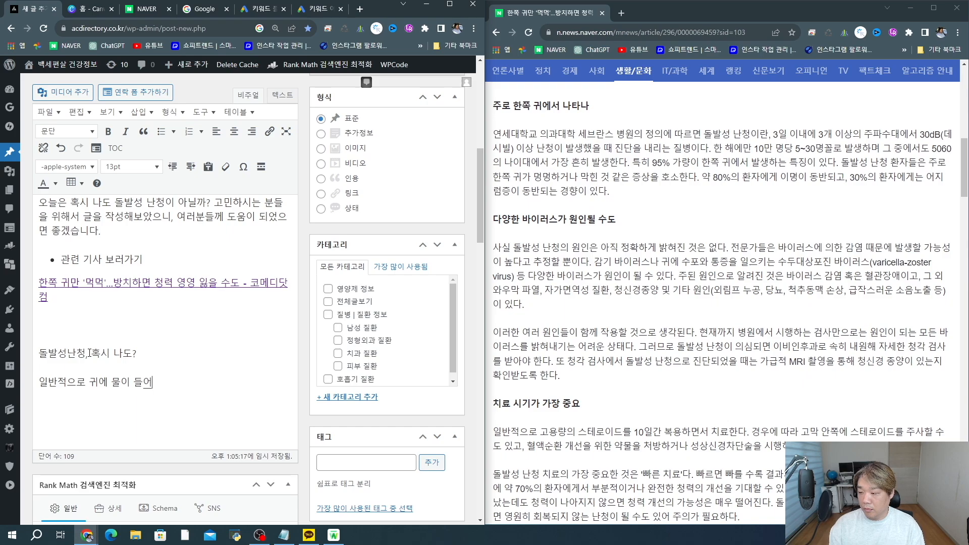
pyautogui.write('처럼 먹먹하거나 소')
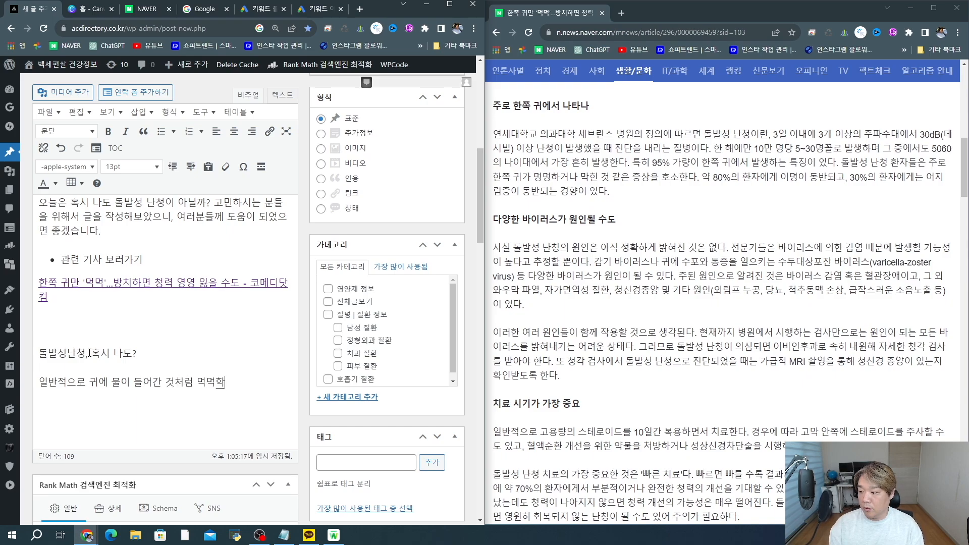
# Step: Continue the paragraph with "소리가 잘 들리지 않는 현상을 난청이라고 부르는데요. 보통"
pyautogui.write('리자 ')
pyautogui.write('잘 드')
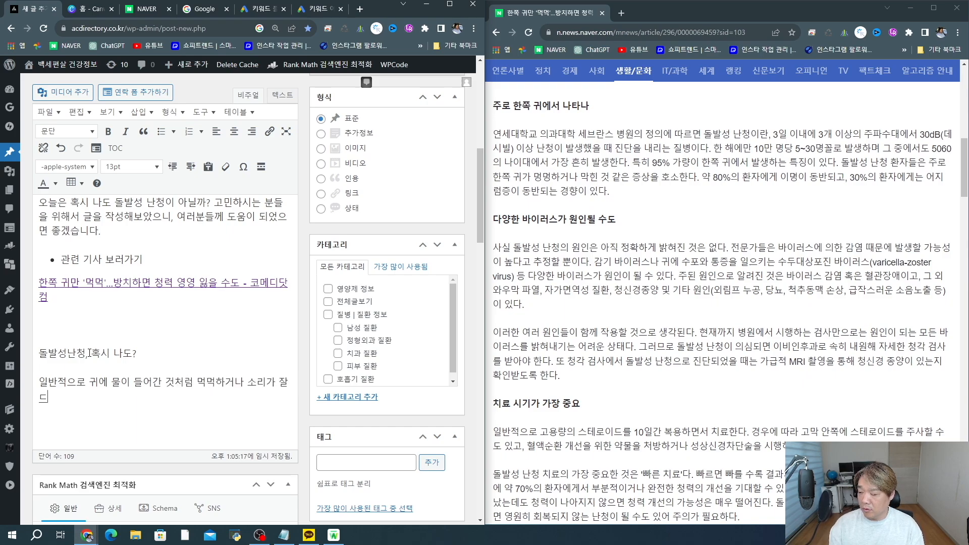
pyautogui.press('BackSpace')
pyautogui.write('들리지 않는 현상을 ')
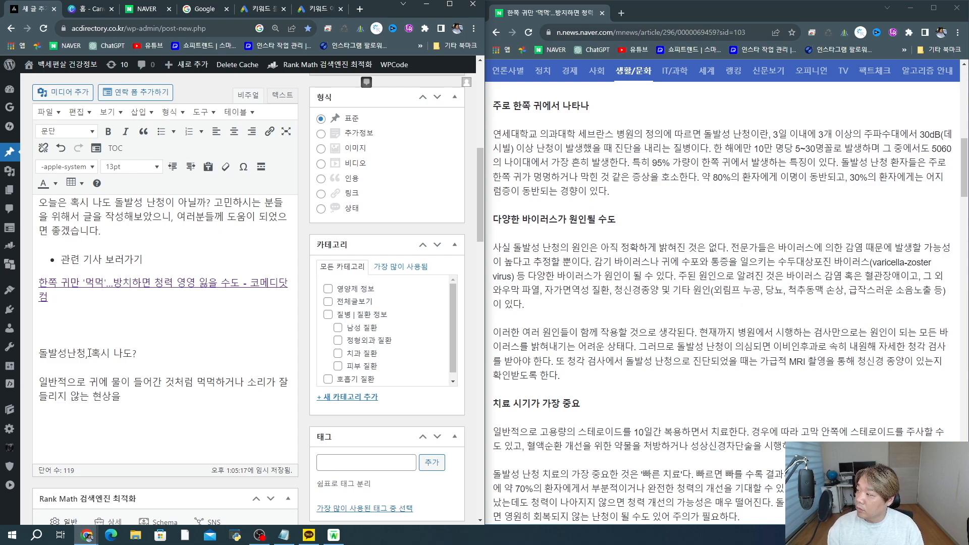
pyautogui.write('난청이라고 부르는데요')
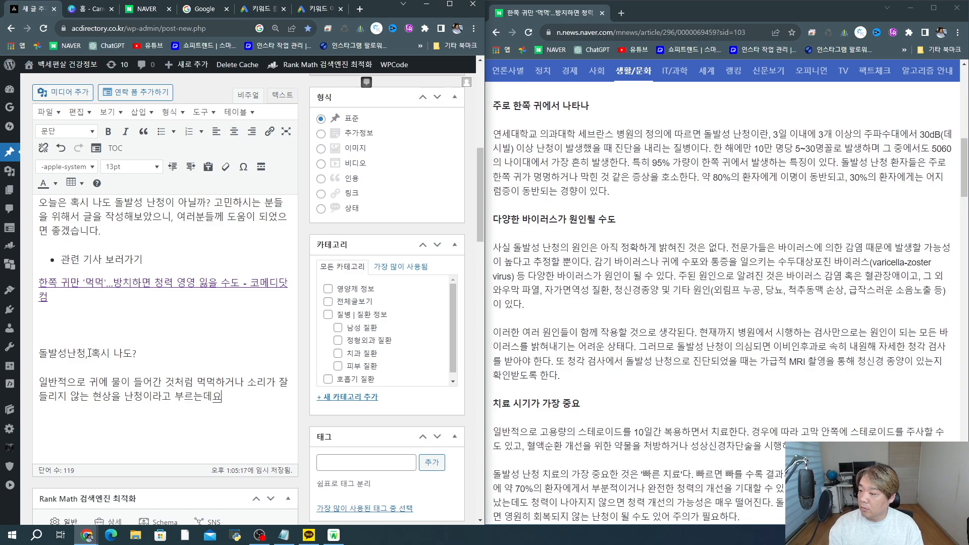
pyautogui.write('. 보통')
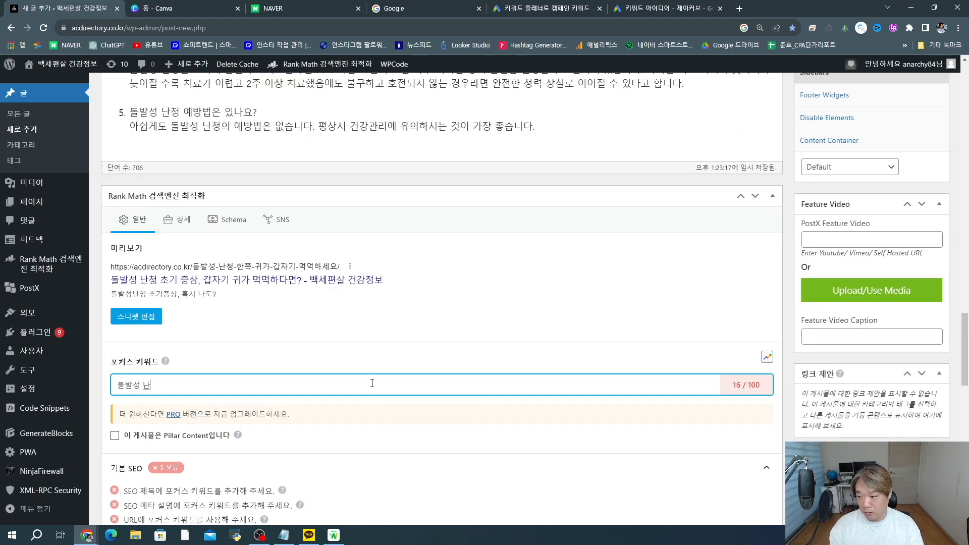
# Step: Add "돌발성 난청" and "돌발성 난청 초기 증상" as the post's Rank Math focus keywords
pyautogui.write('청')
pyautogui.press('Return')
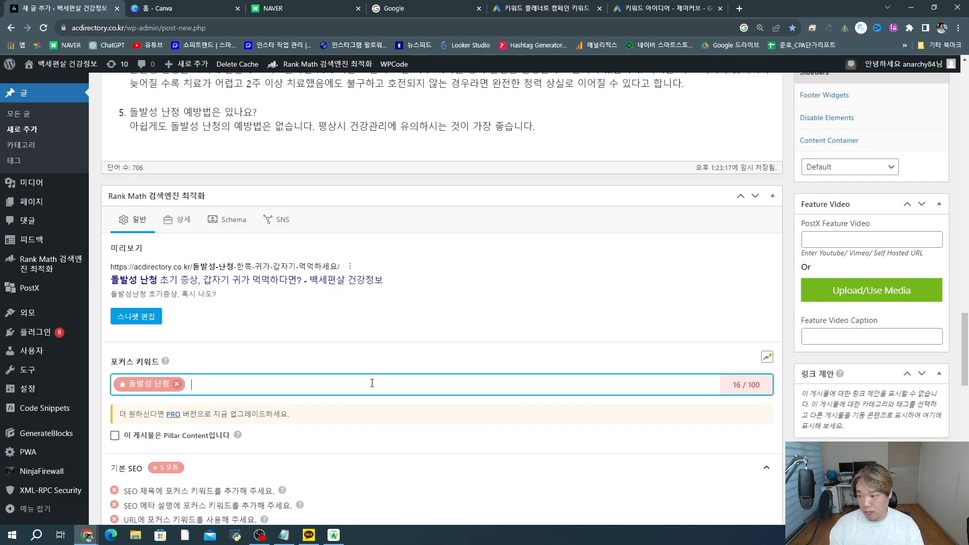
pyautogui.write('돌발성난처ㅇ')
pyautogui.press('Return')
pyautogui.write('ㄷ')
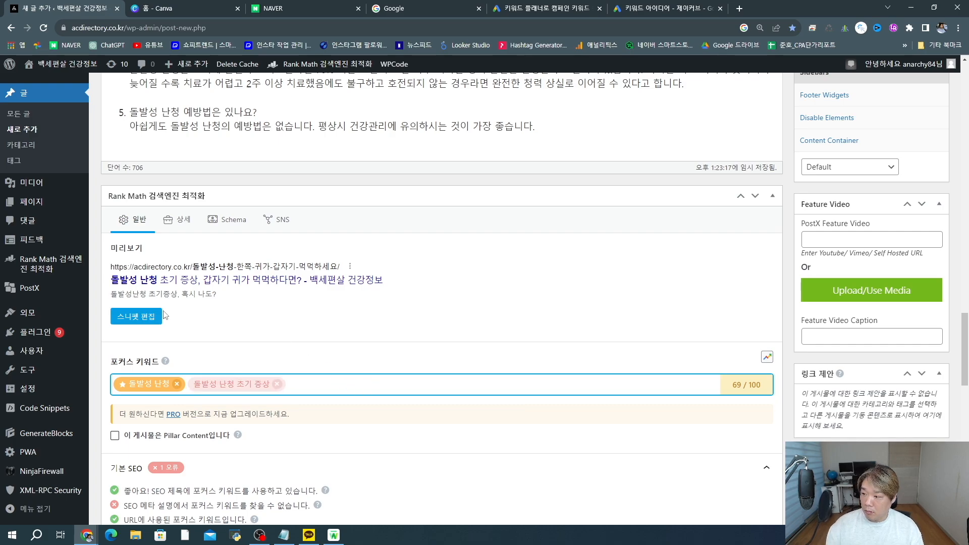
# Step: Start the Rank Math snippet description with "돌발성 난청 초기증상, 혹시 한 쪽 귀가 먹먹하고"
pyautogui.click(149, 318)
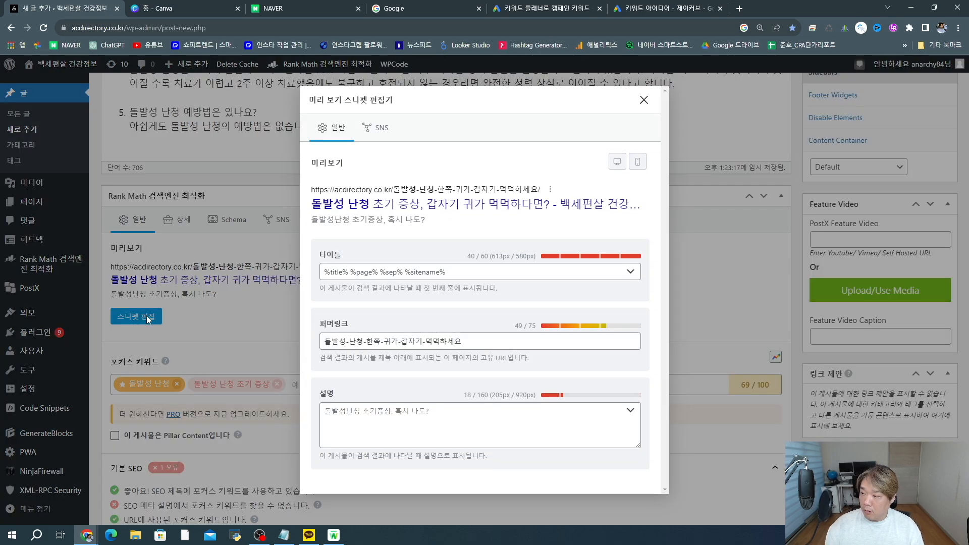
pyautogui.click(439, 423)
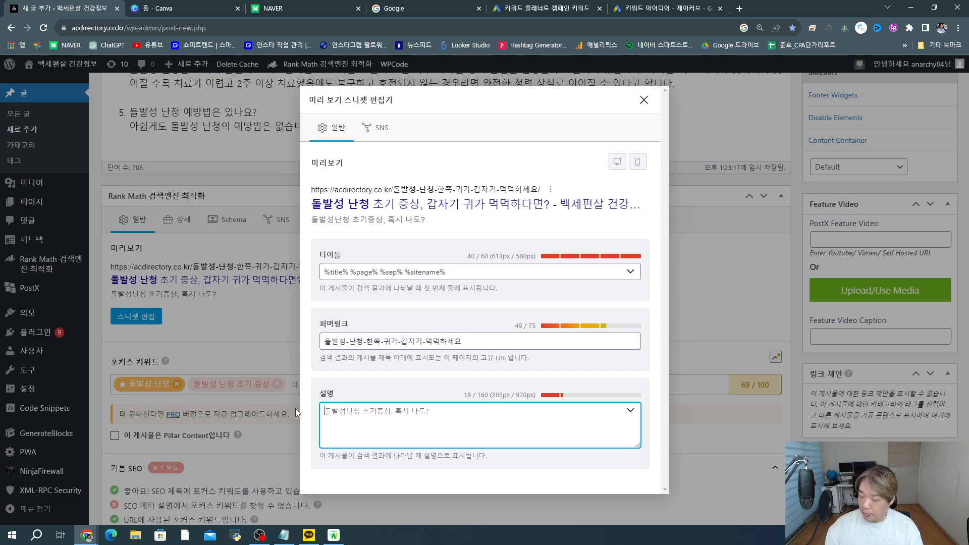
pyautogui.write('돌밟성 난청 ')
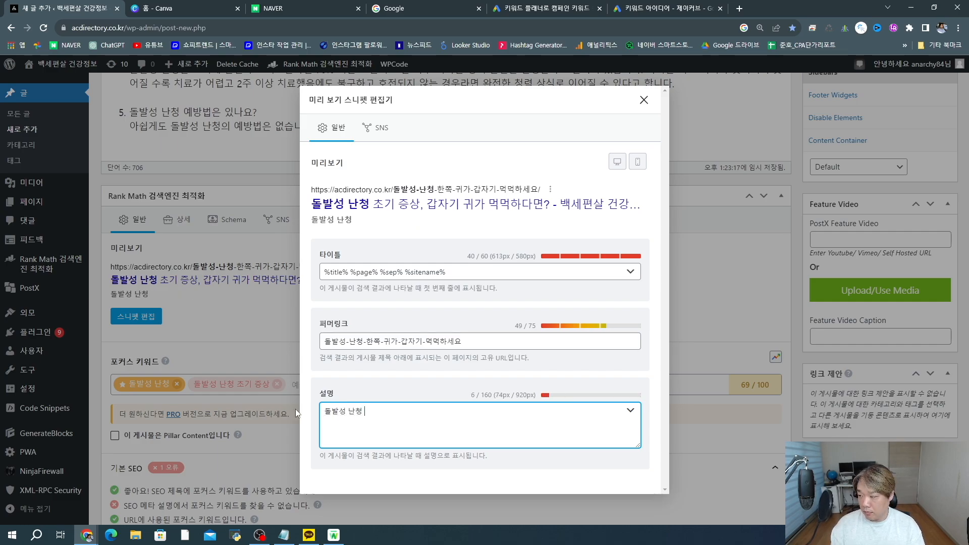
pyautogui.write('초기증상, 혹시 한 ')
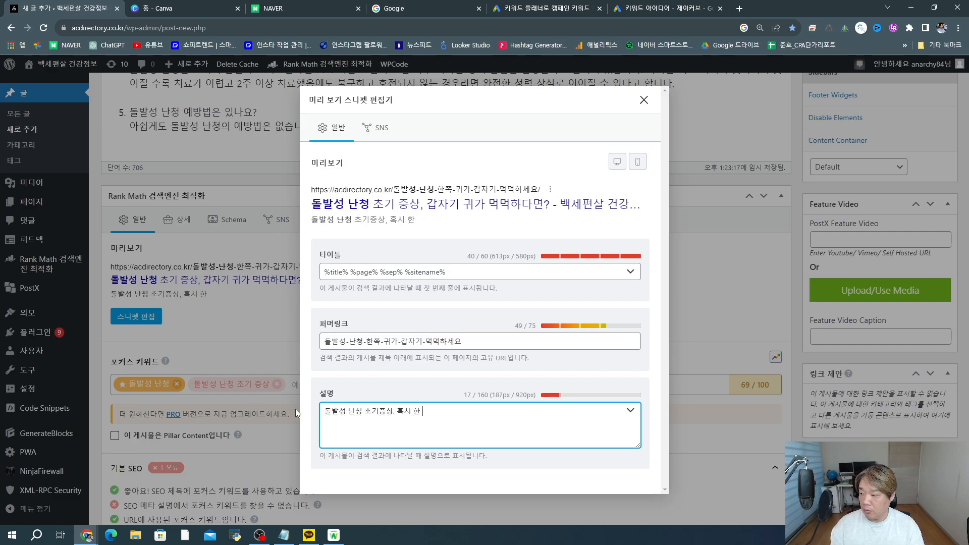
pyautogui.write('쪽 귀가 ㅁ먹먹하고')
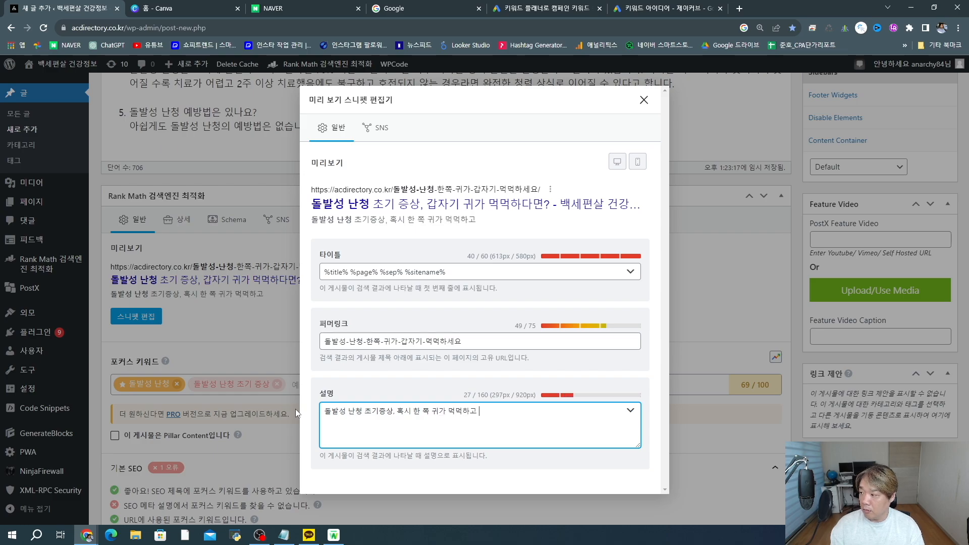
# Step: Continue the snippet description with "삐~ 소리가 난다면 돌발성 난청을 의심해볼 수 있습니다. 이 병은 초기에 치료하지 않으면 영원히" and close the snippet editor
pyautogui.write(' 삐~ 소리가 난다면 돌발성 난청을 의심해볼 수 있습니다. 이 병은 초기에 치료하지 않으면 영원히 청렬')
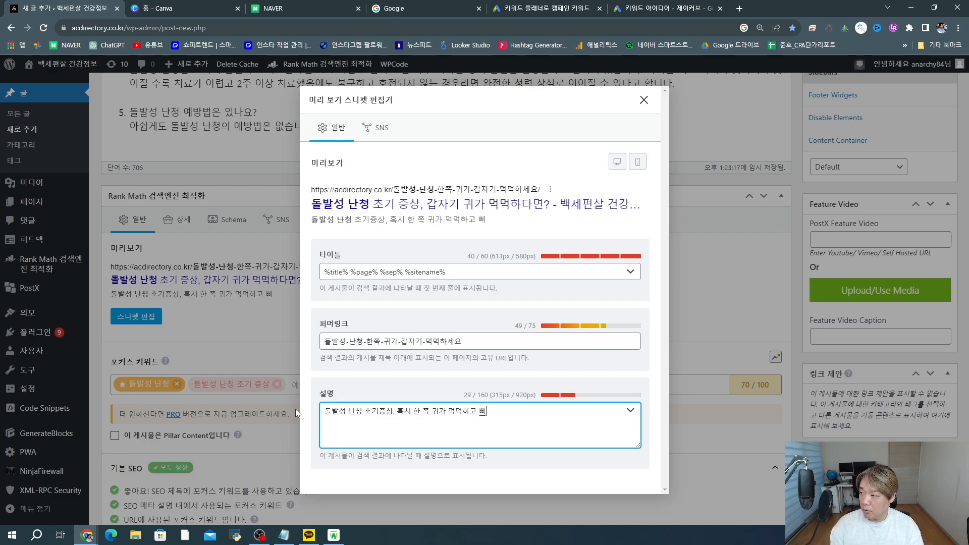
pyautogui.press('BackSpace')
pyautogui.press('BackSpace')
pyautogui.press('BackSpace')
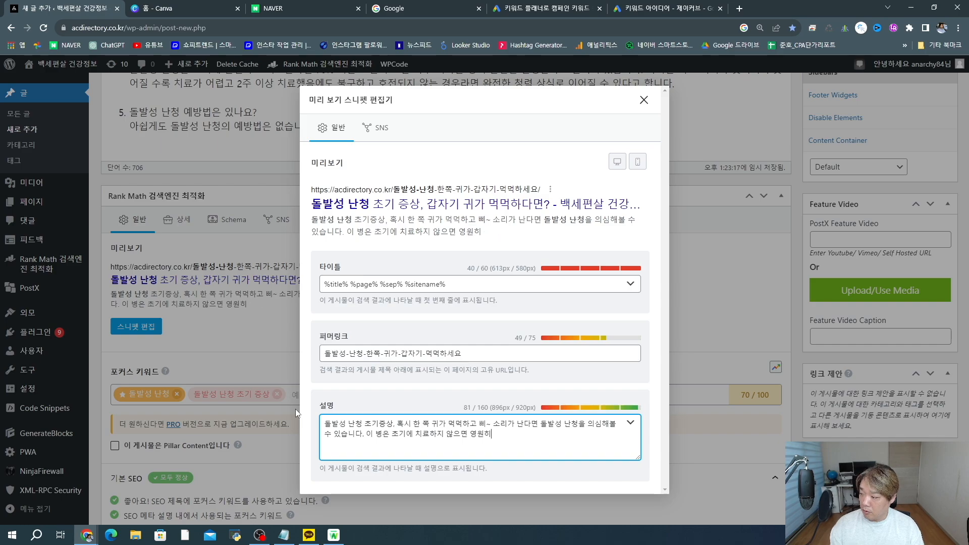
pyautogui.click(645, 100)
# Step: Include Heading 3 (h3) and Heading 4 (h4) in the post's 쉬운 목차 table of contents settings
pyautogui.scroll(-12, 406, 352)
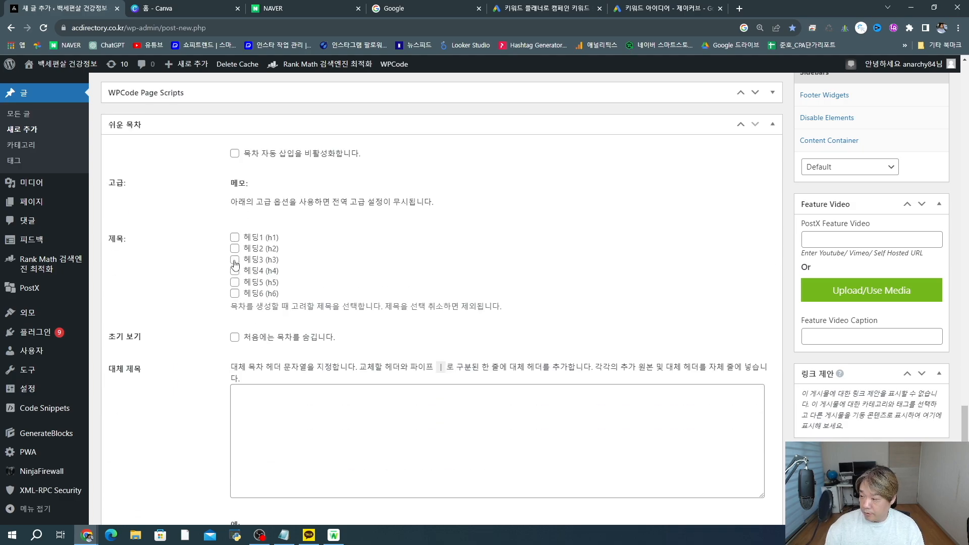
pyautogui.click(235, 259)
pyautogui.click(235, 270)
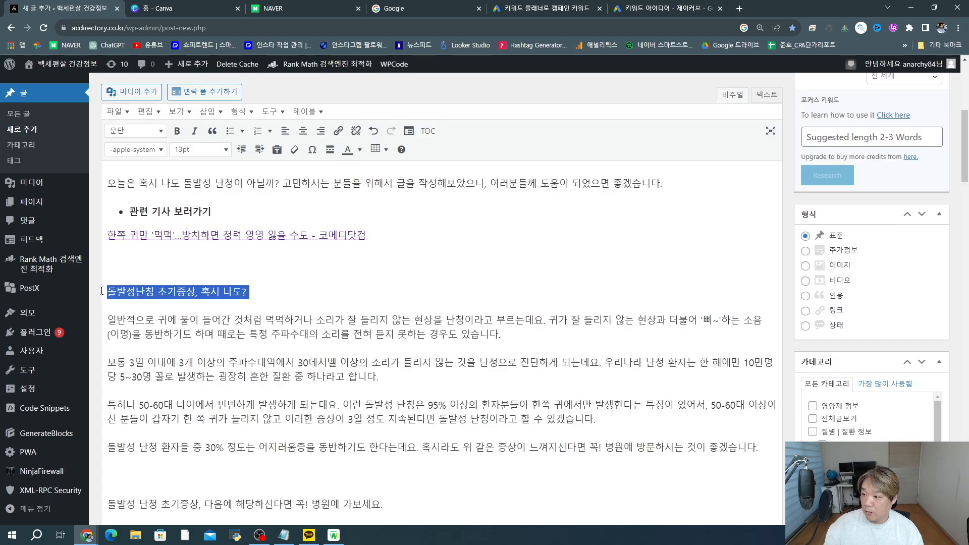
# Step: Format the section title "돌발성난청 초기증상, 혹시 나도?" as Heading 3
pyautogui.click(147, 131)
pyautogui.click(134, 205)
pyautogui.scroll(-1, 314, 425)
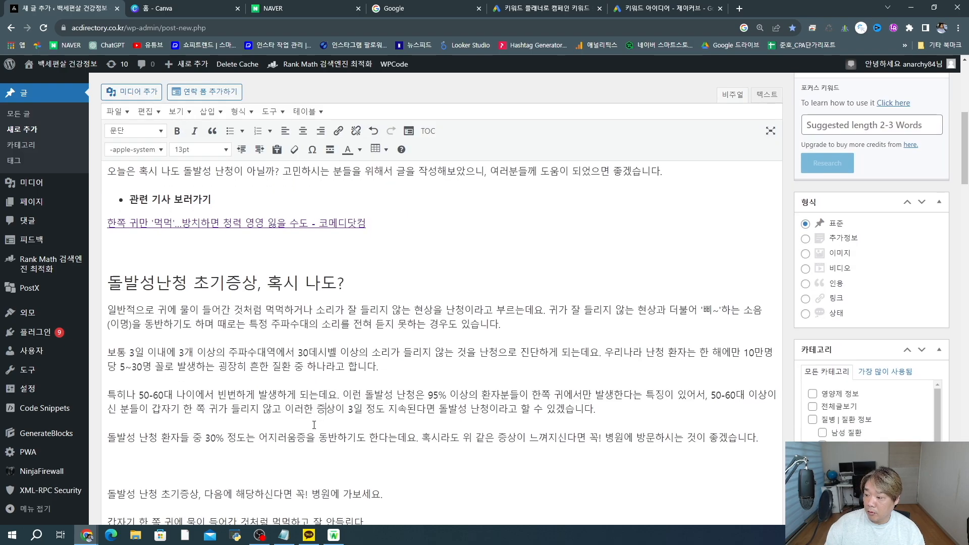
# Step: Format the title "돌발성 난청 초기증상, 다음에 해당하신다면 꼭! 병원에 가보세요." in bold as Heading 3
pyautogui.scroll(-3, 314, 425)
pyautogui.moveTo(387, 356); pyautogui.dragTo(107, 354)
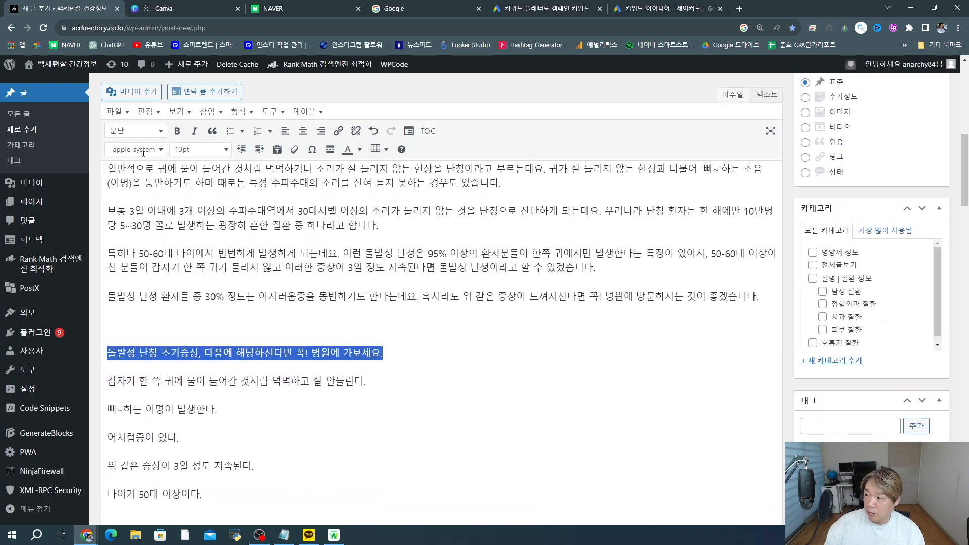
pyautogui.hotkey('ctrl', 'b')
pyautogui.click(153, 133)
pyautogui.click(158, 168)
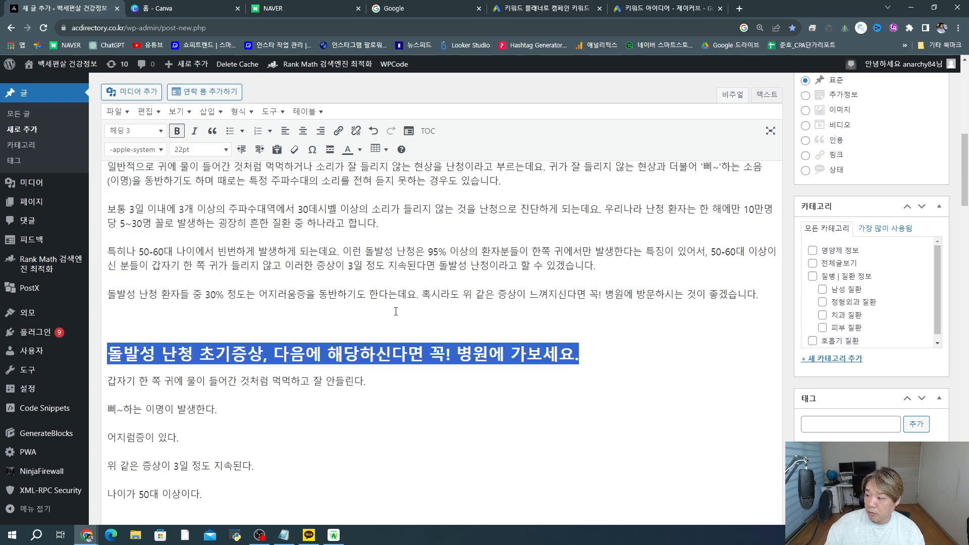
# Step: Turn the five symptom lines under the 초기증상 hospital-visit heading into a bulleted list
pyautogui.scroll(-2, 329, 332)
pyautogui.click(328, 334)
pyautogui.moveTo(254, 389); pyautogui.dragTo(107, 279)
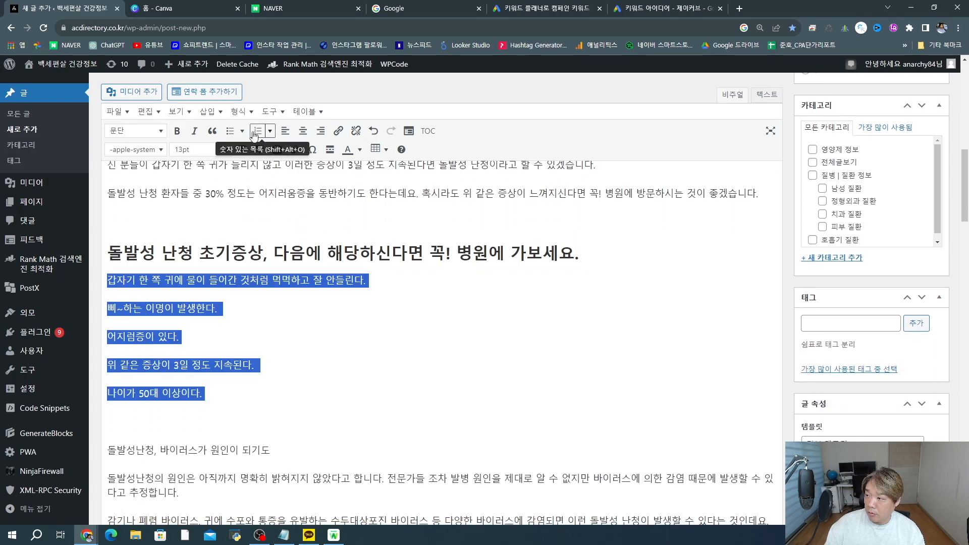
pyautogui.click(230, 131)
pyautogui.click(350, 378)
# Step: Format the section title "돌발성난청, 바이러스가 원인이 되기도" in bold as Heading 3
pyautogui.moveTo(273, 389); pyautogui.dragTo(107, 389)
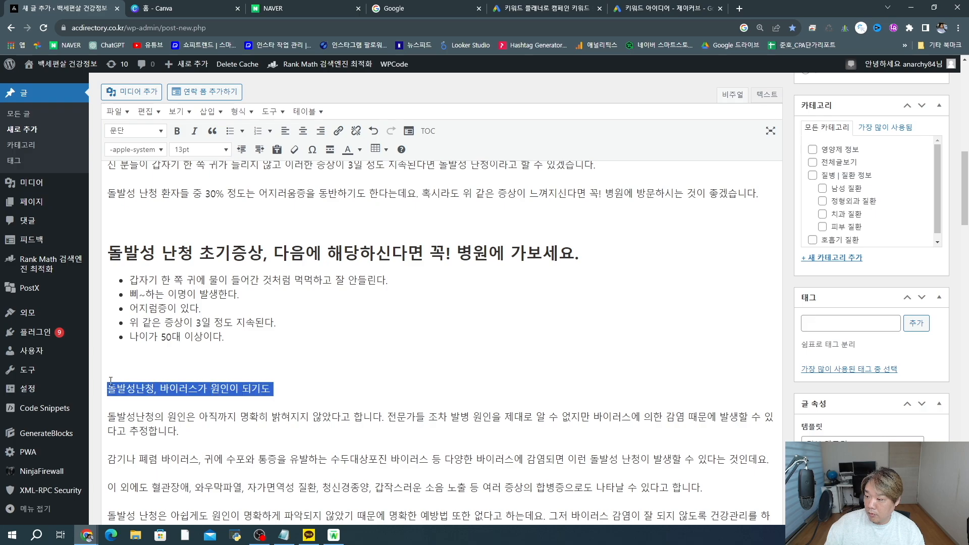
pyautogui.hotkey('ctrl', 'b')
pyautogui.click(146, 131)
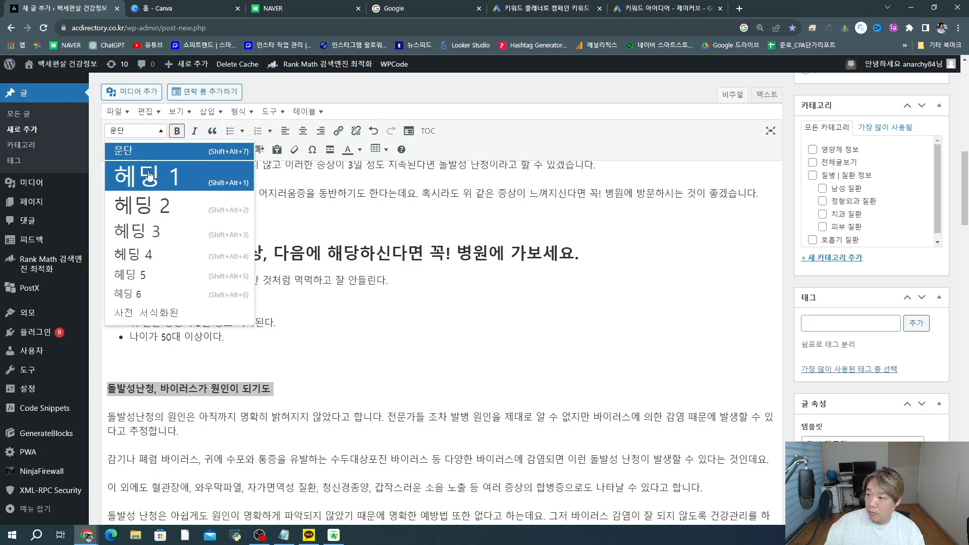
pyautogui.click(158, 228)
pyautogui.click(232, 294)
# Step: Format the title "돌발성 난청 초기 증상, 최대한 빨리 치료하지 않으면 영원히 청력 잃을 수도" in bold as Heading 3
pyautogui.scroll(-4, 232, 294)
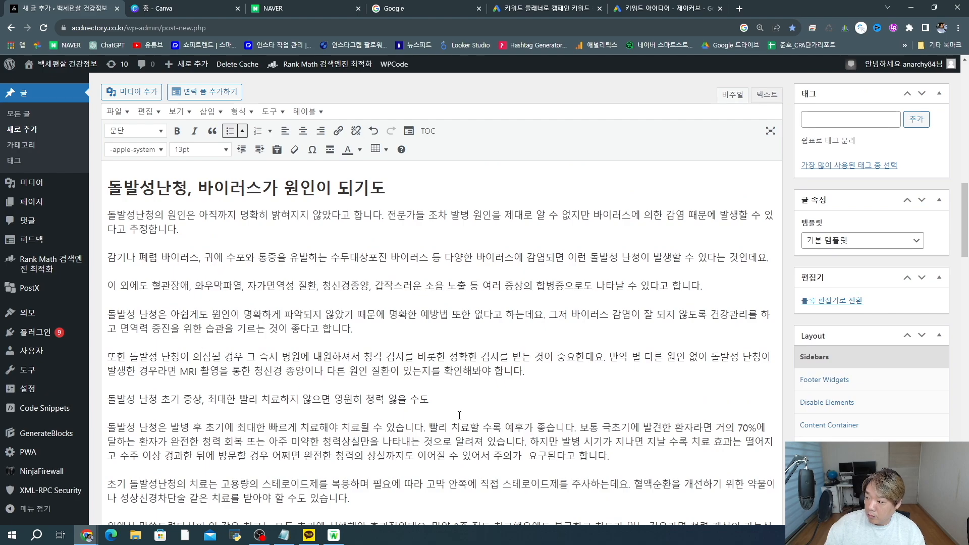
pyautogui.moveTo(430, 399); pyautogui.dragTo(110, 387)
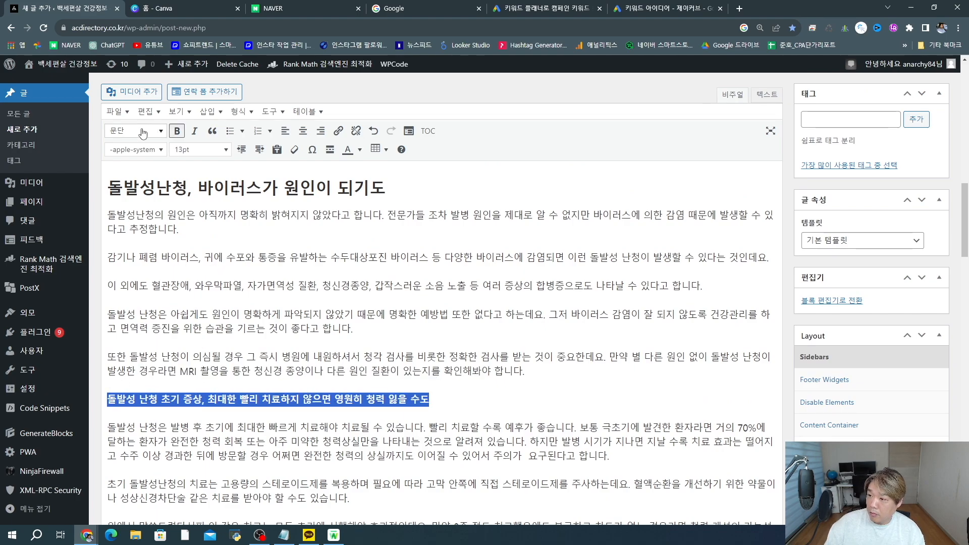
pyautogui.click(161, 130)
pyautogui.click(158, 228)
pyautogui.click(255, 346)
# Step: Format the section title "돌발성 난청, 예방법" in bold as Heading 3
pyautogui.scroll(-3, 255, 345)
pyautogui.scroll(-2, 255, 345)
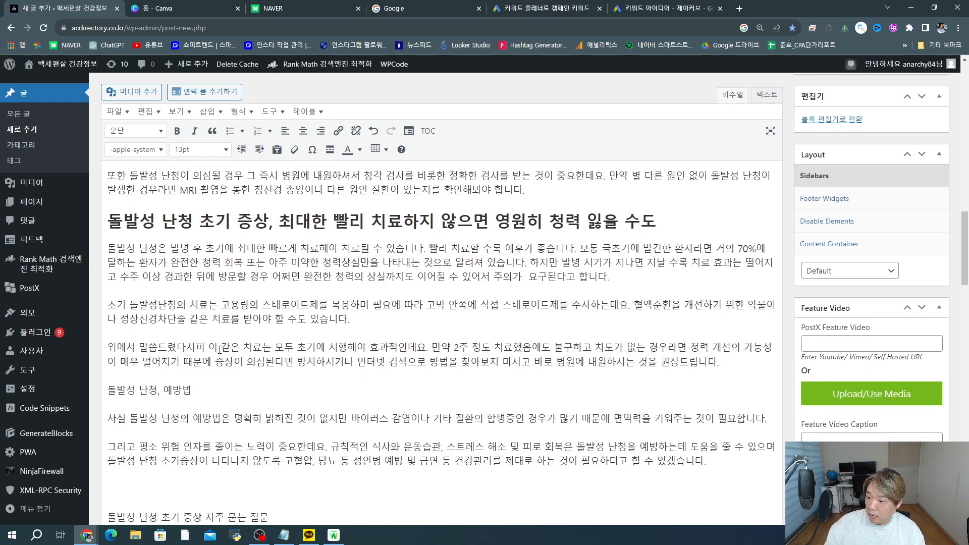
pyautogui.moveTo(191, 317); pyautogui.dragTo(107, 317)
pyautogui.click(150, 133)
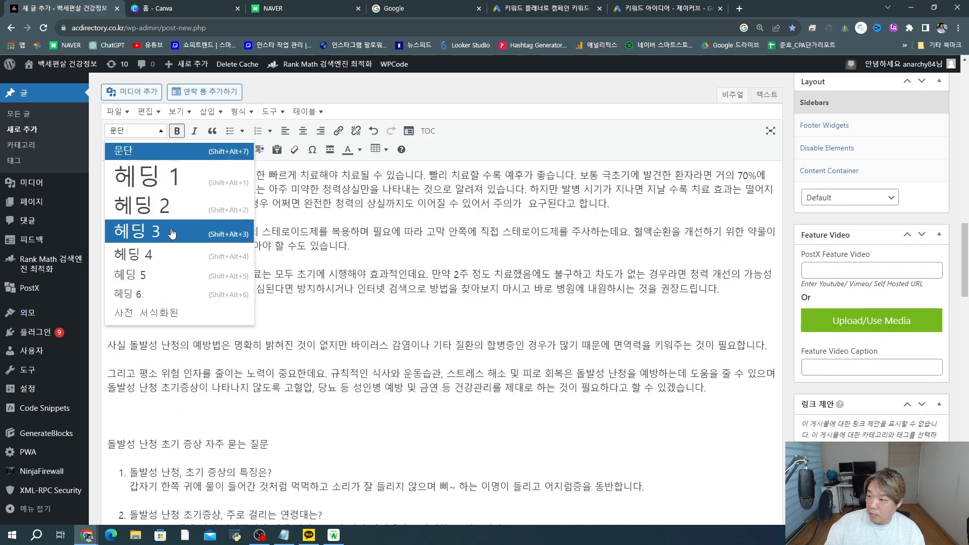
pyautogui.click(151, 229)
# Step: Format the FAQ section title "돌발성 난청 초기 증상 자주 묻는 질문" in bold as Heading 3
pyautogui.scroll(-2, 152, 228)
pyautogui.moveTo(271, 344); pyautogui.dragTo(47, 328)
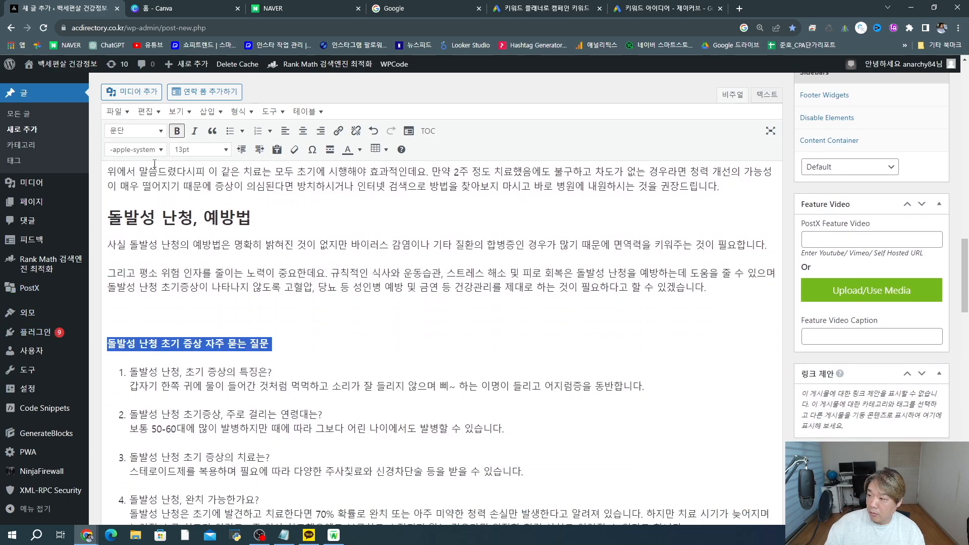
pyautogui.click(151, 130)
pyautogui.click(146, 228)
# Step: Format the first two FAQ questions, on the symptoms' characteristics and the usual age group, in bold as Heading 4
pyautogui.moveTo(273, 372); pyautogui.dragTo(129, 372)
pyautogui.click(144, 132)
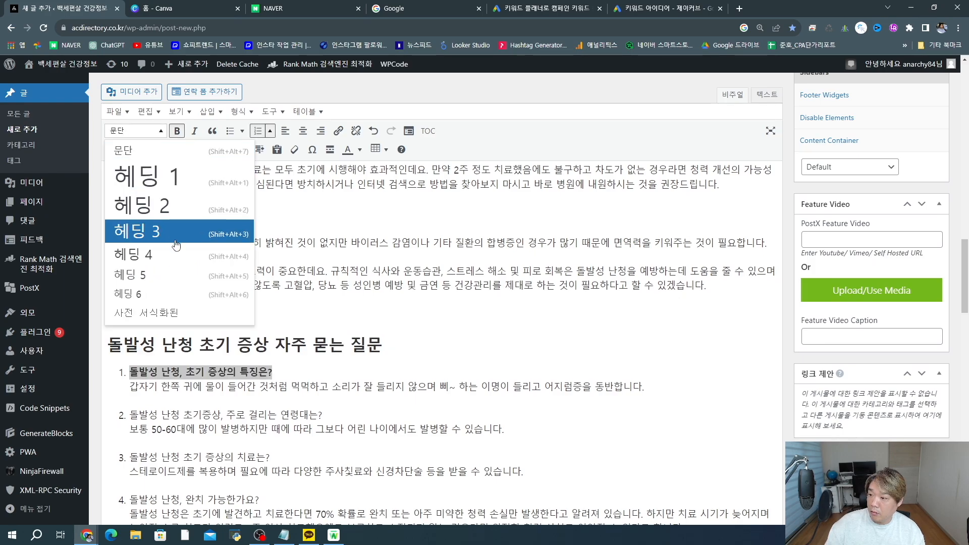
pyautogui.click(151, 228)
pyautogui.click(324, 414)
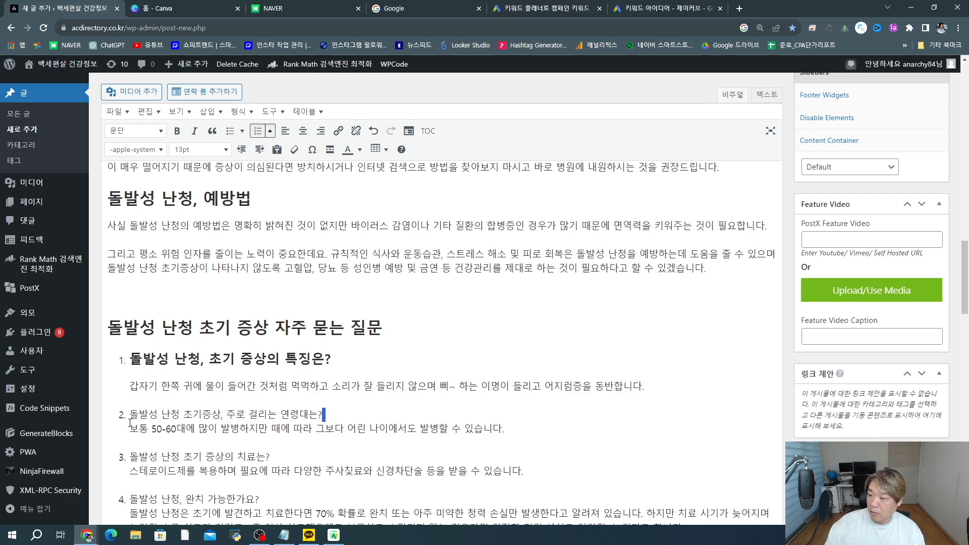
pyautogui.moveTo(323, 413); pyautogui.dragTo(129, 414)
pyautogui.click(146, 132)
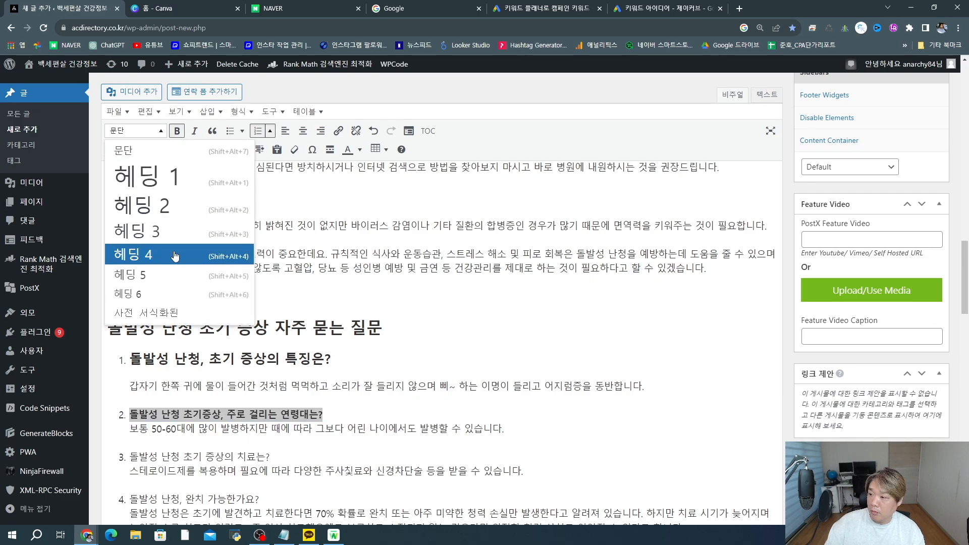
pyautogui.click(146, 254)
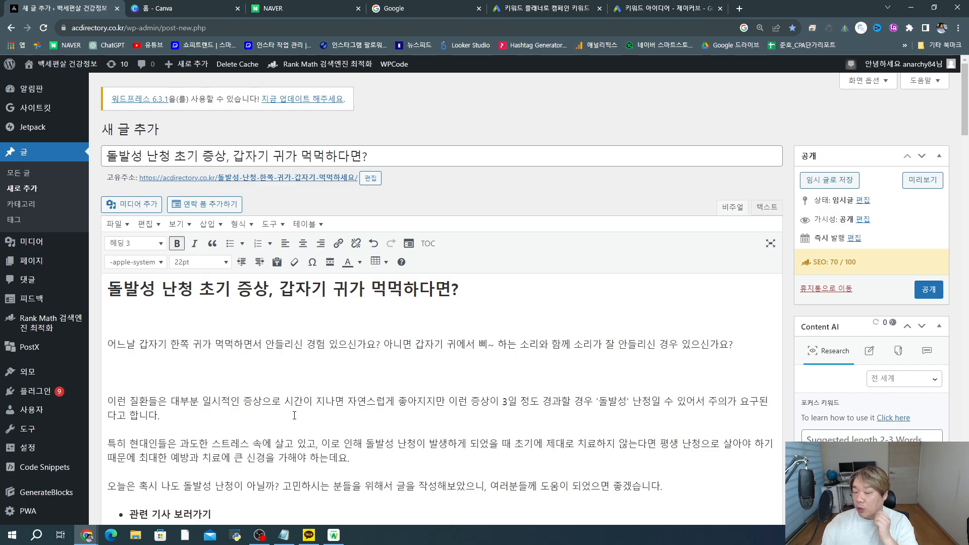
# Step: Look through the post's heading structure from the introduction down to the last FAQ question
pyautogui.scroll(-5, 181, 372)
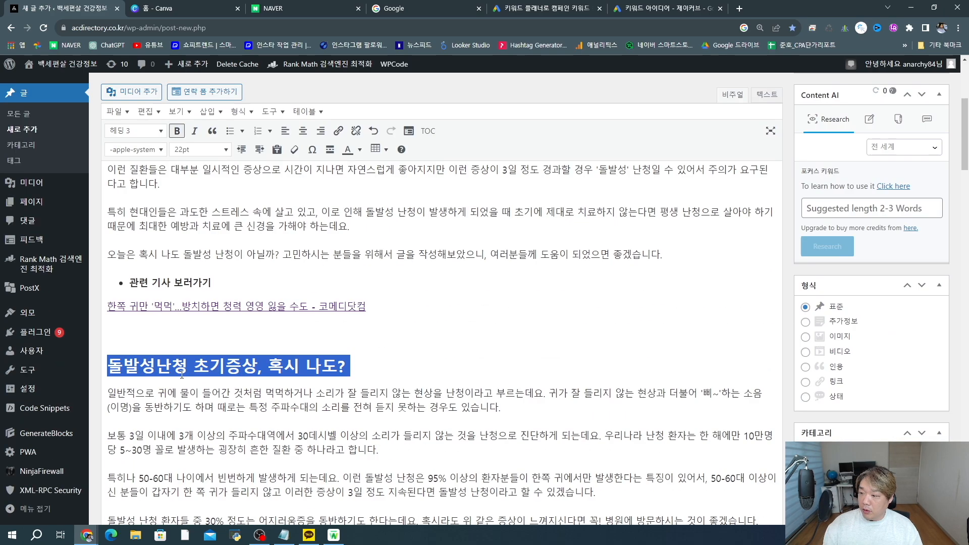
pyautogui.scroll(-15, 206, 376)
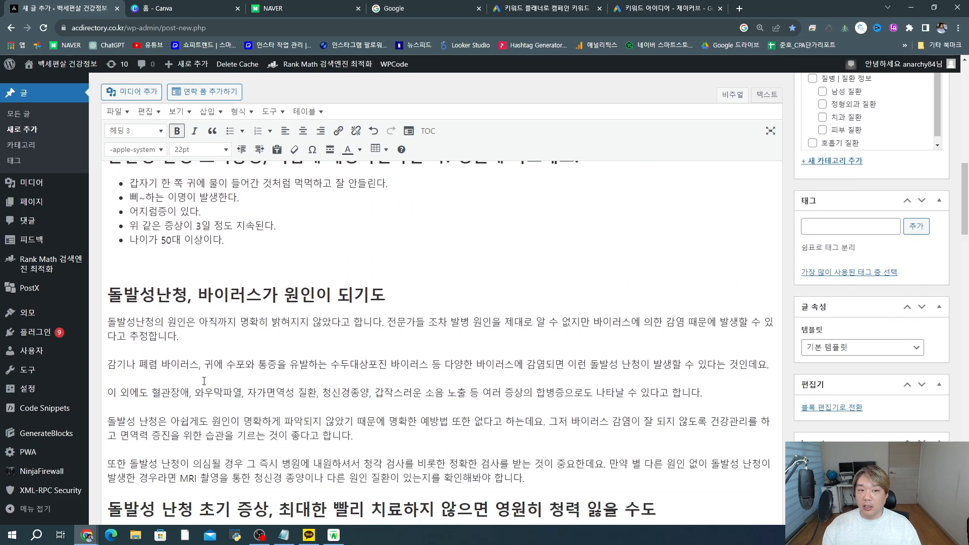
pyautogui.scroll(-15, 204, 381)
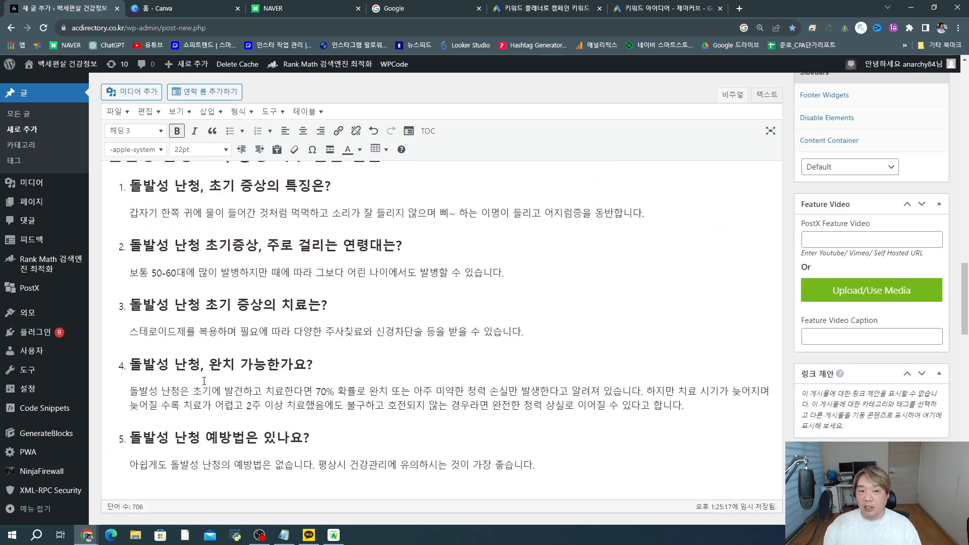